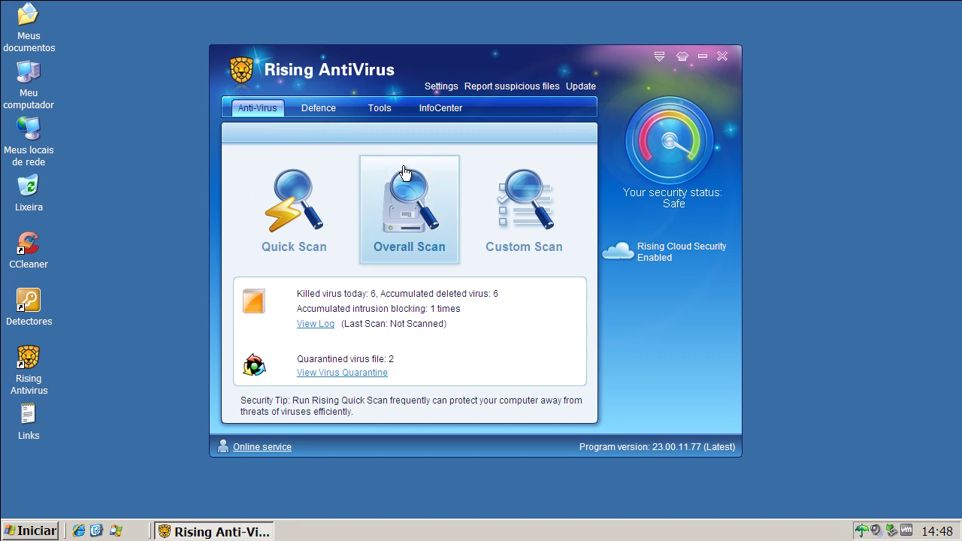
Review the Defence modules one by one, from File Monitor and Mail Monitor through System Kernel Reinforcement.
left_click(311, 111)
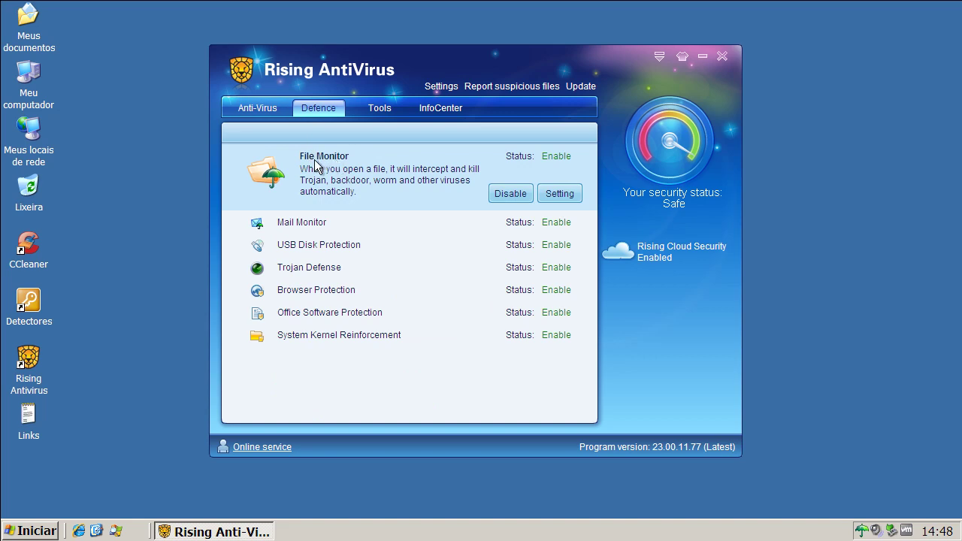
left_click(309, 228)
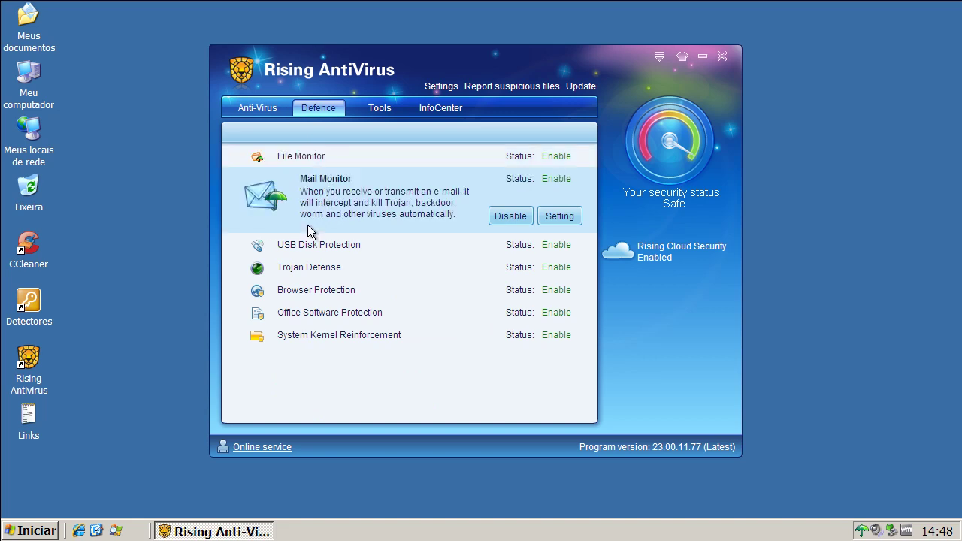
left_click(315, 250)
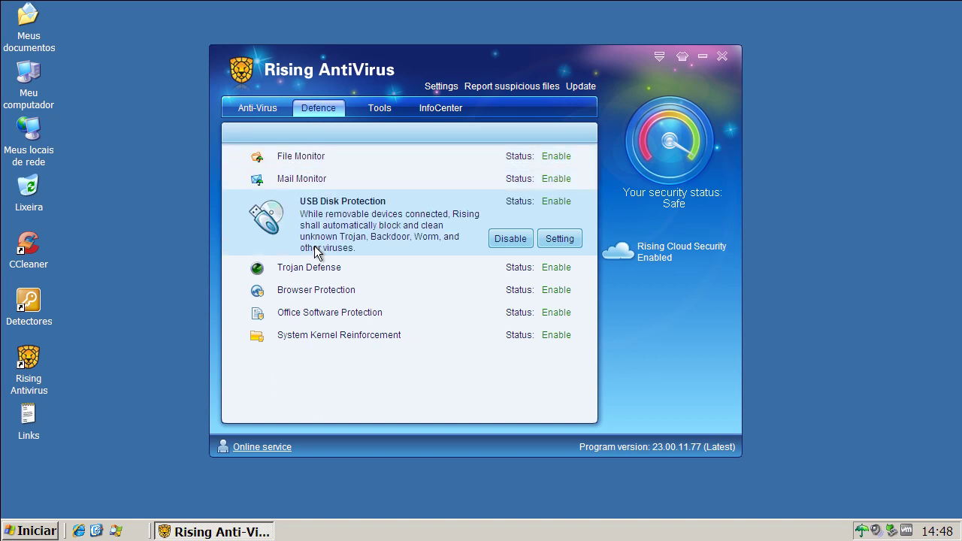
left_click(317, 272)
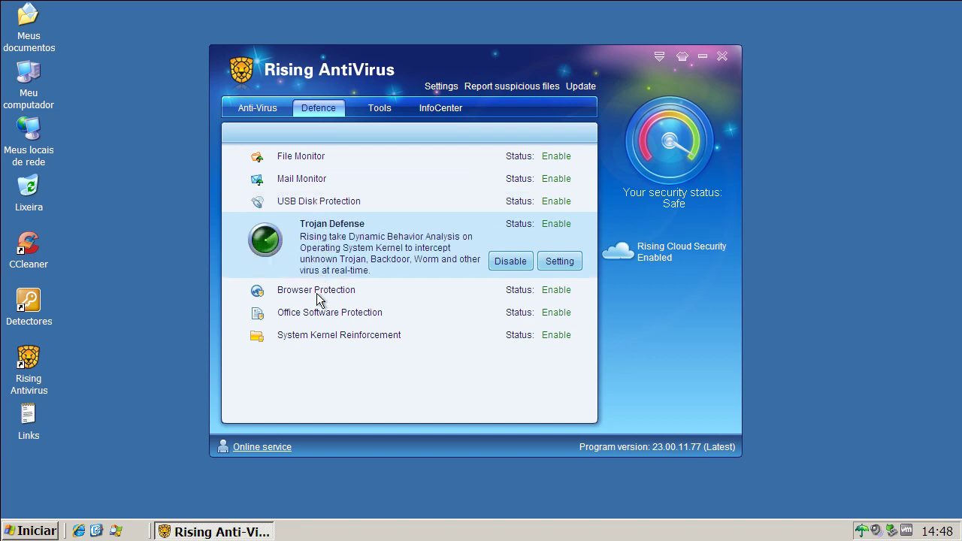
left_click(317, 296)
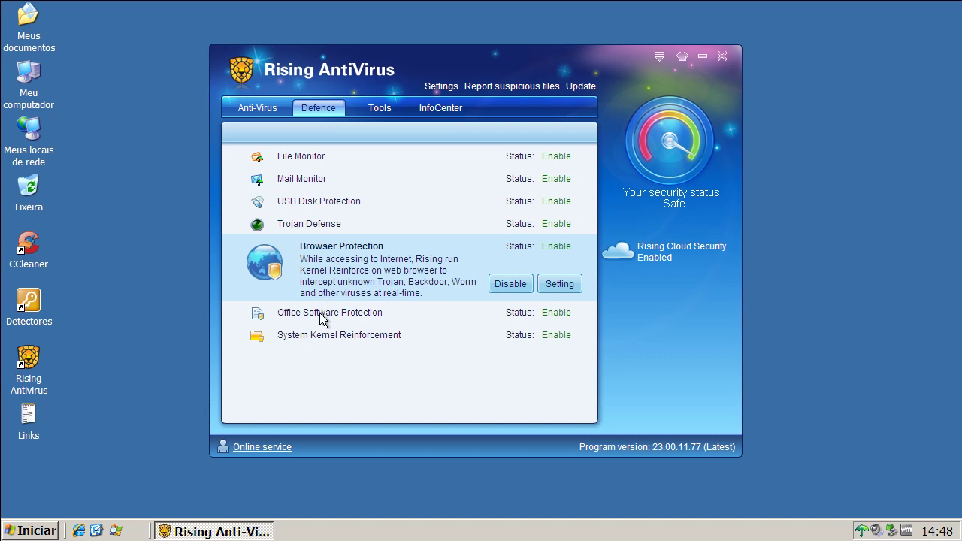
left_click(321, 314)
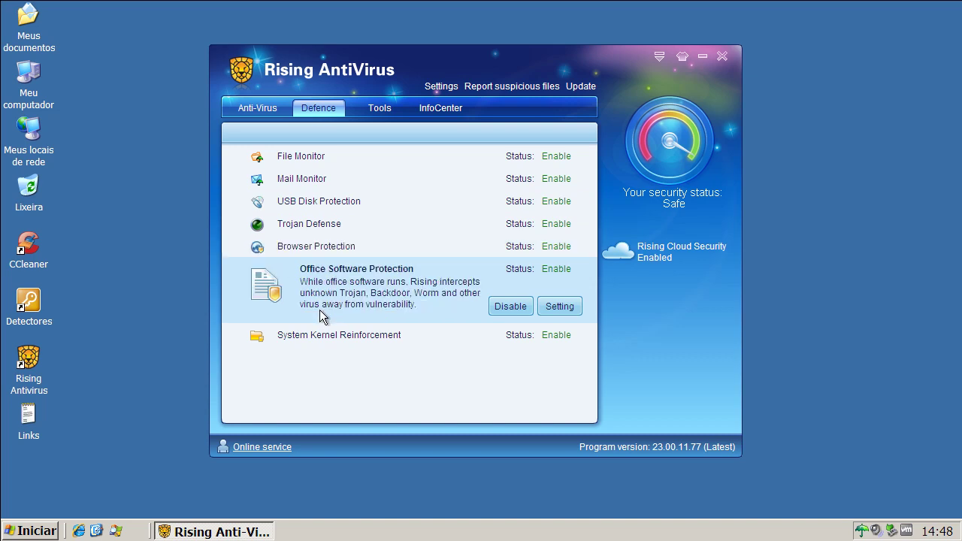
left_click(359, 337)
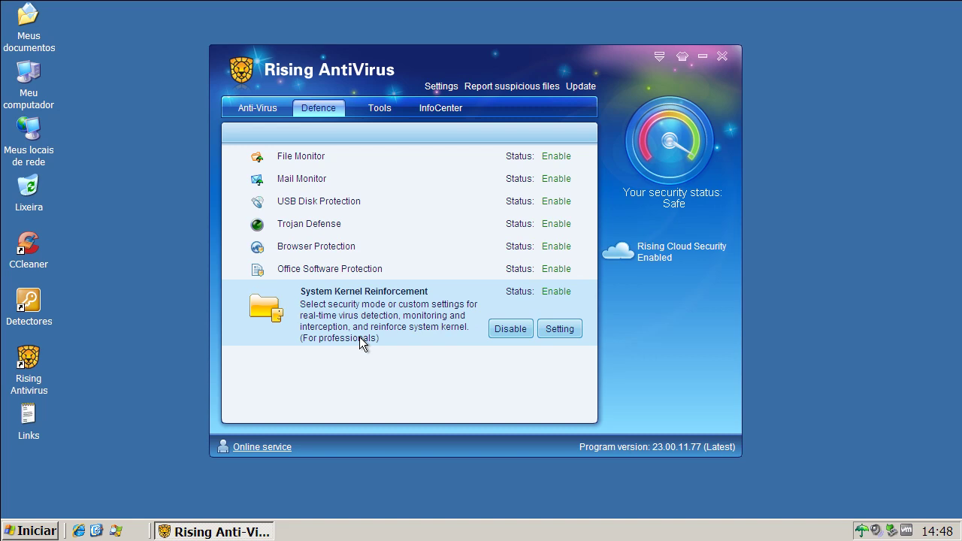
Look through the Tools and InfoCenter sections, and return to the Anti-Virus scan overview.
left_click(392, 112)
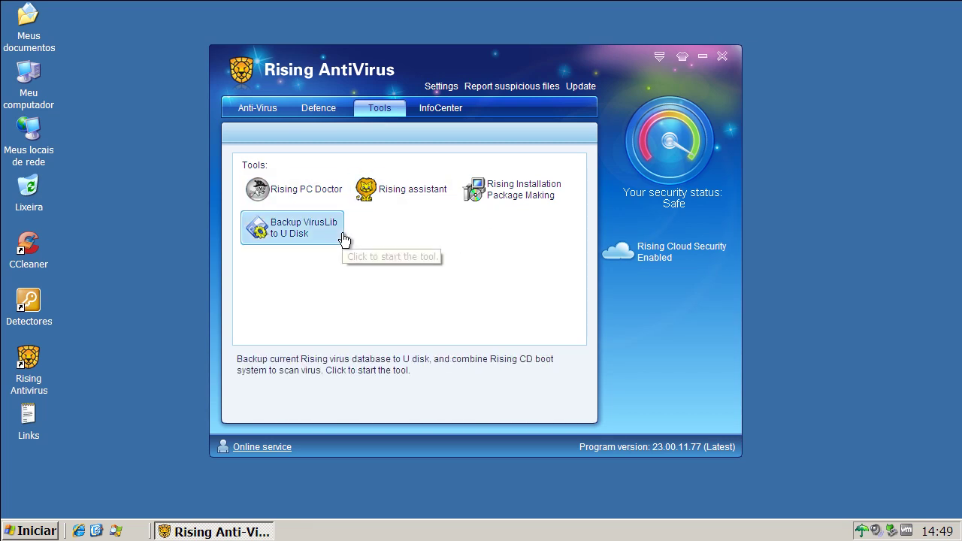
left_click(455, 110)
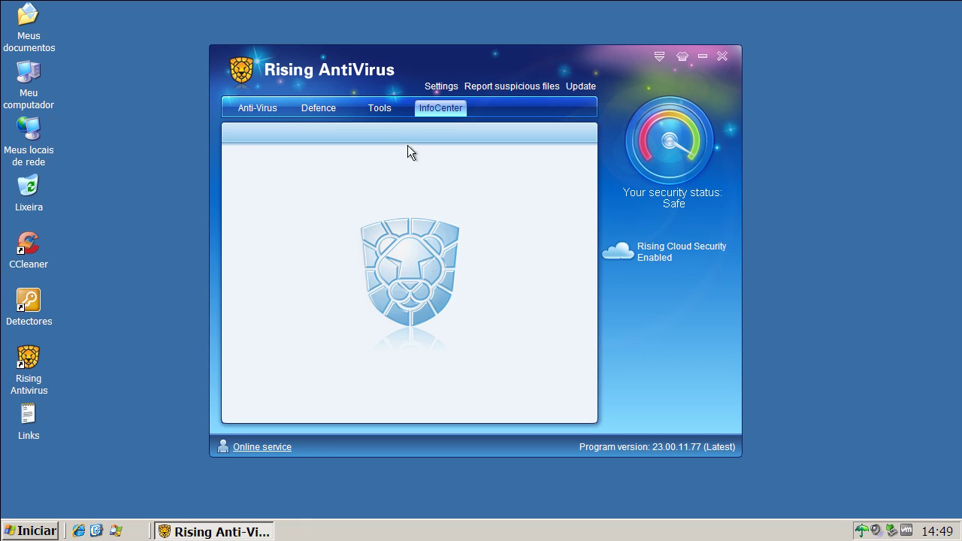
left_click(272, 109)
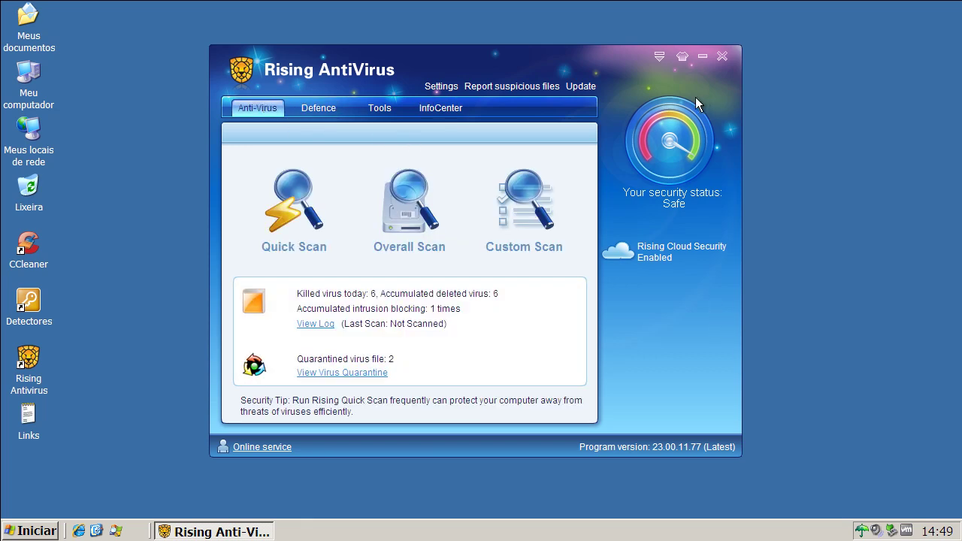
Run the Rising AntiVirus update check and close the antivirus window.
left_click(587, 89)
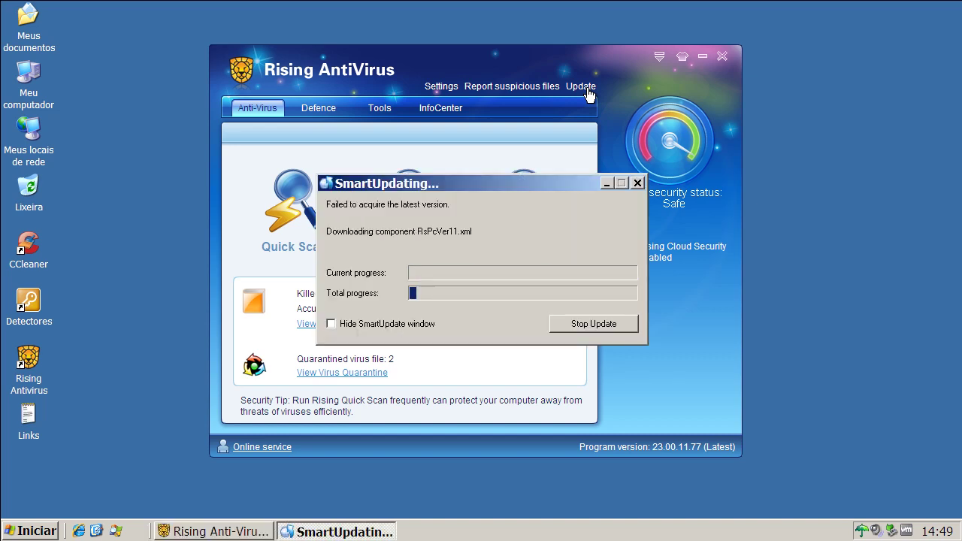
left_click(484, 311)
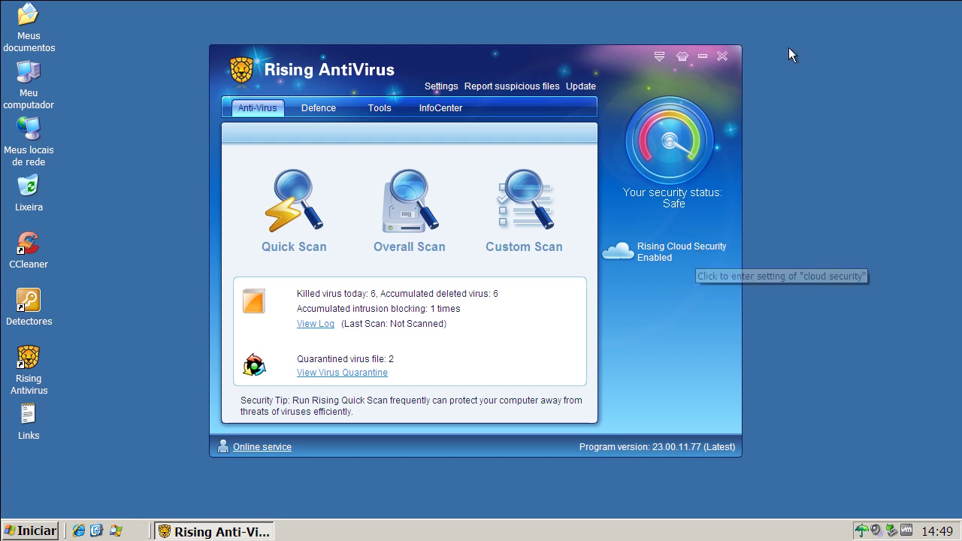
left_click(725, 56)
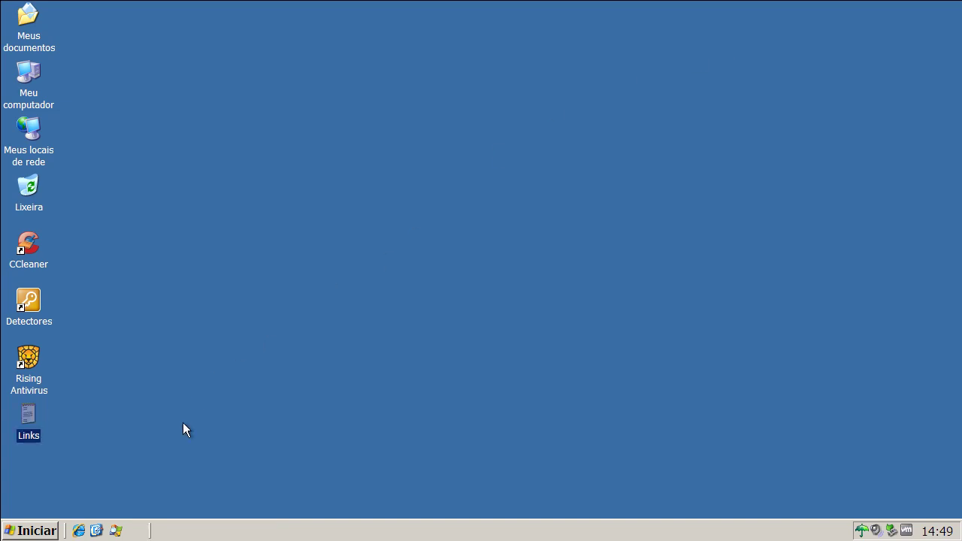
Open Process Explorer to inspect the RavMonD.exe, RsTray.exe and RsMgrSvc.exe processes, and minimize it.
left_click(116, 531)
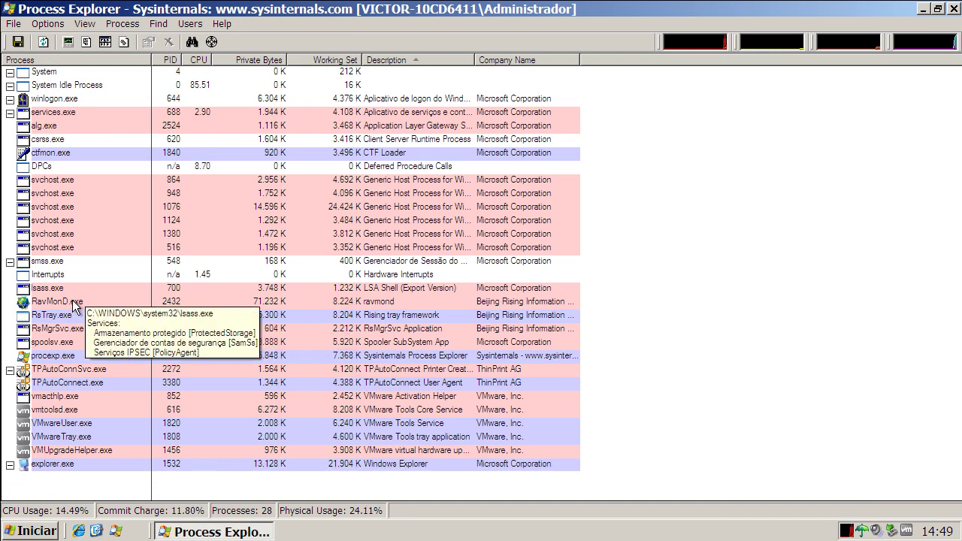
left_click(497, 301)
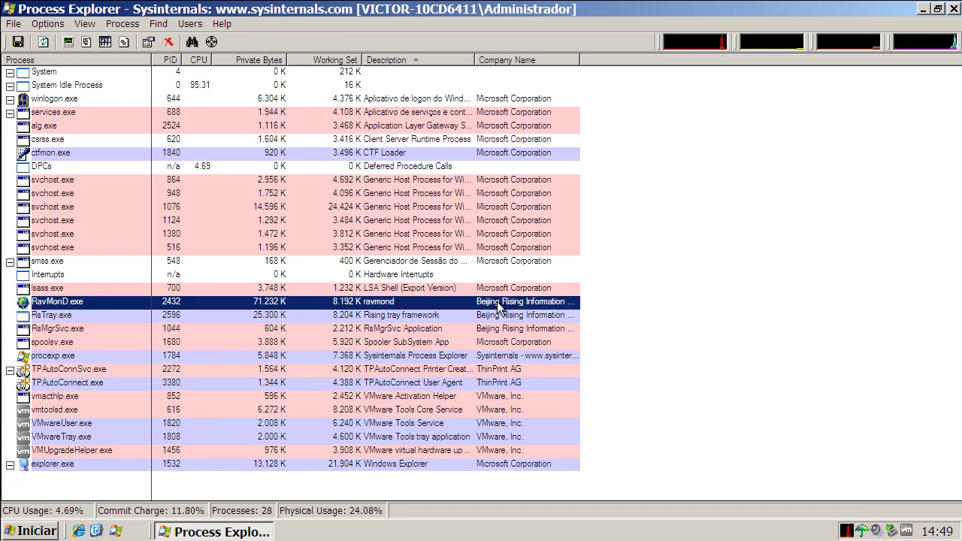
left_click(503, 316)
left_click(503, 327)
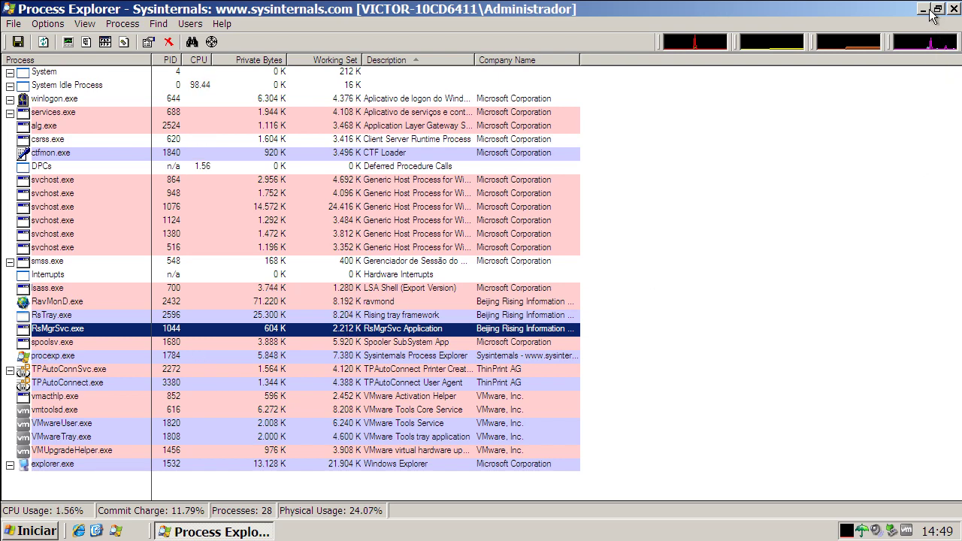
left_click(925, 9)
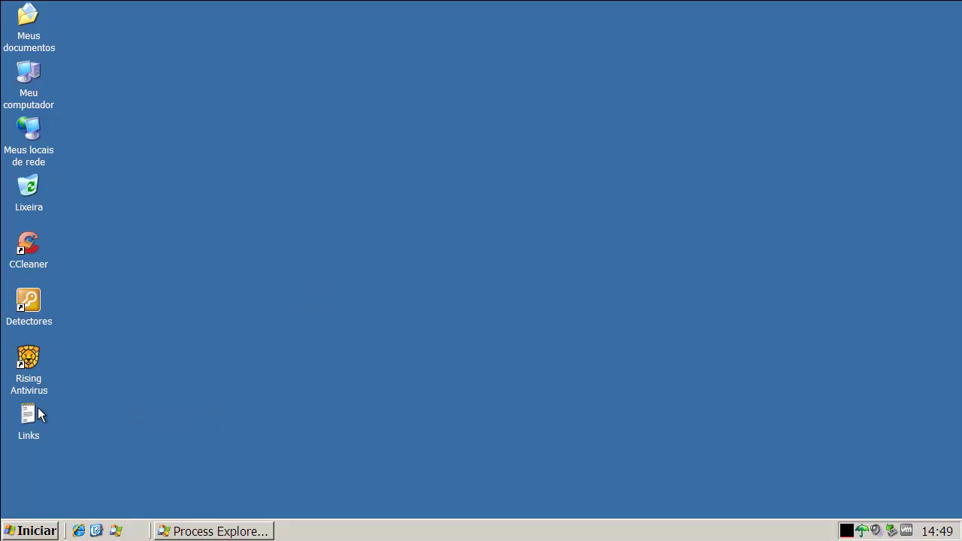
Open the Links text file on the desktop and copy its first link, belezaeproeza.tempsite.ws/newfolder/JUbjosint05B.js.
double_click(30, 416)
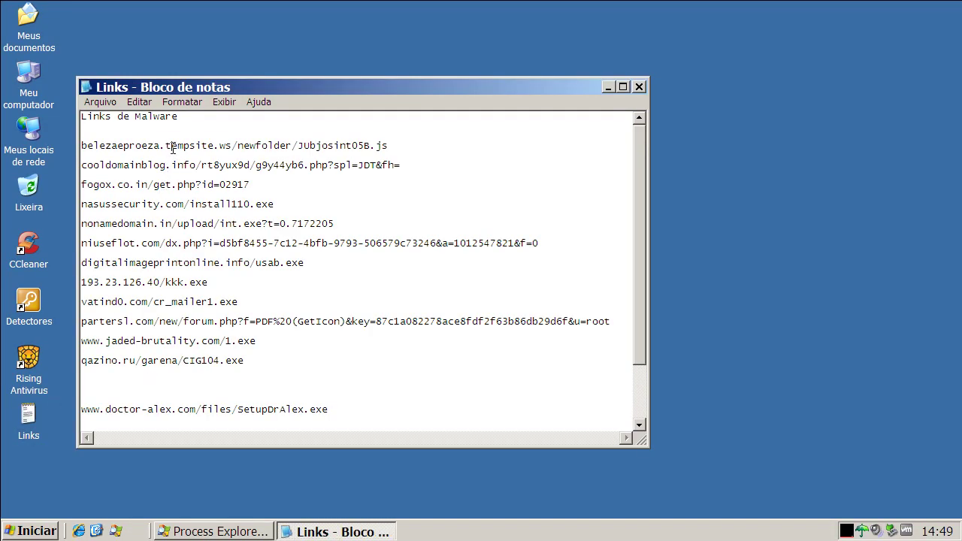
double_click(172, 147)
right_click(172, 147)
left_click(203, 194)
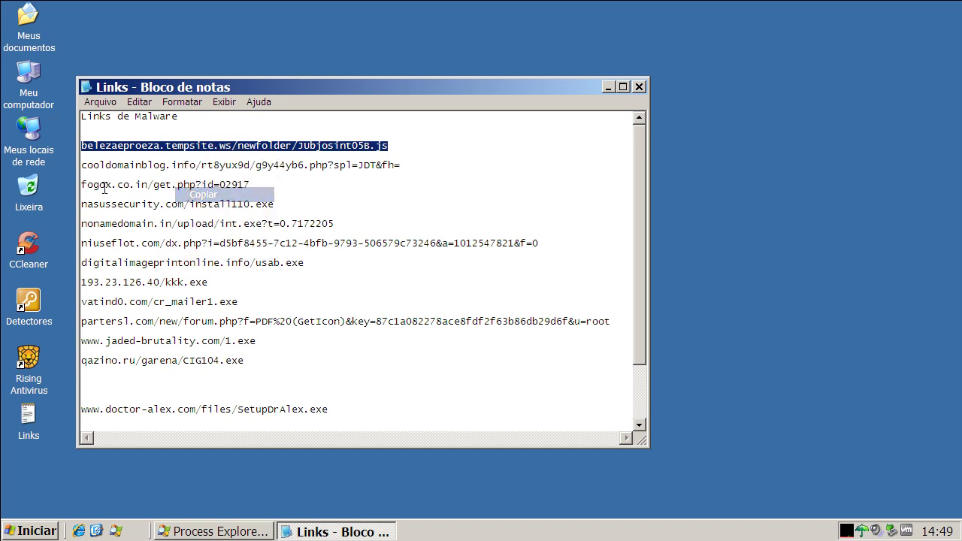
left_click(604, 84)
Load the copied link in Internet Explorer, open the JUbjosint05B.js download and dismiss the Rising browser protection alert.
left_click(78, 530)
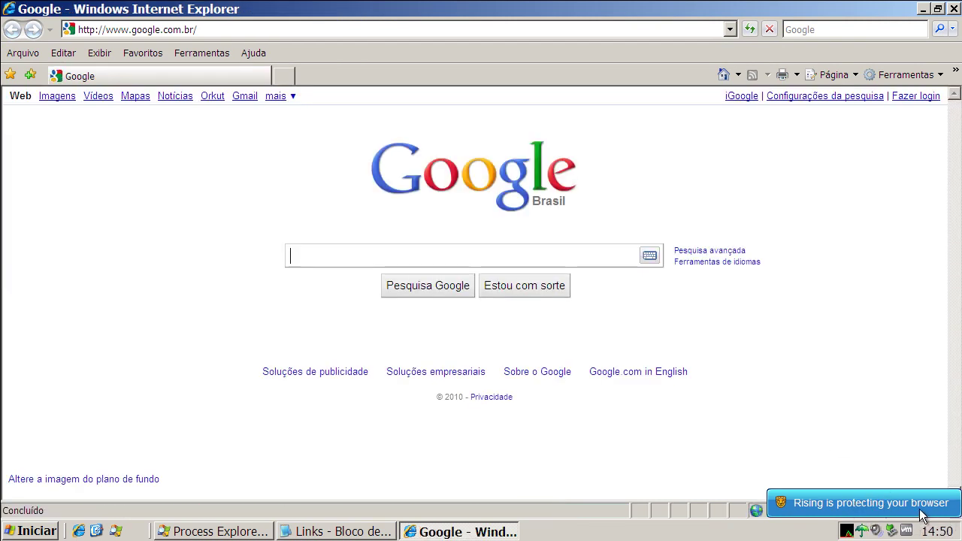
left_click(239, 27)
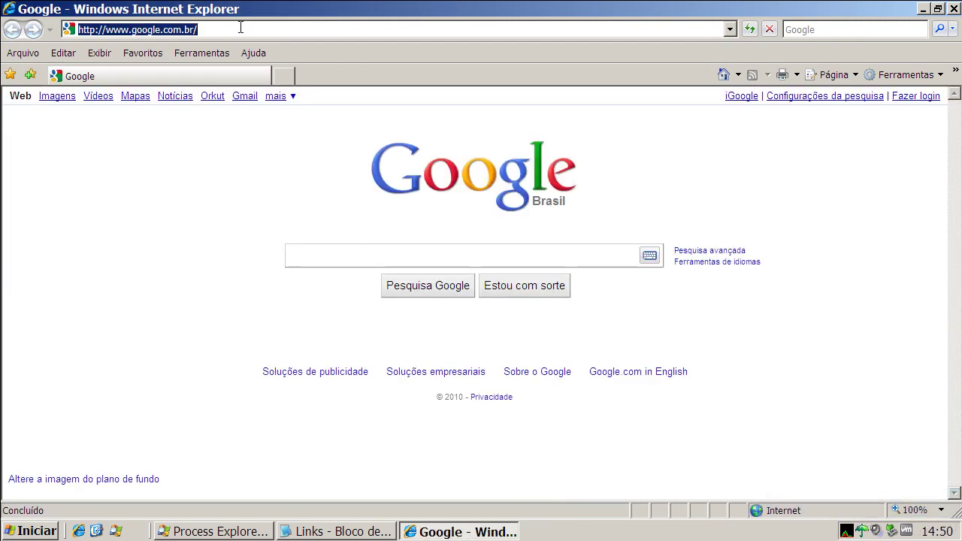
key("ctrl+v")
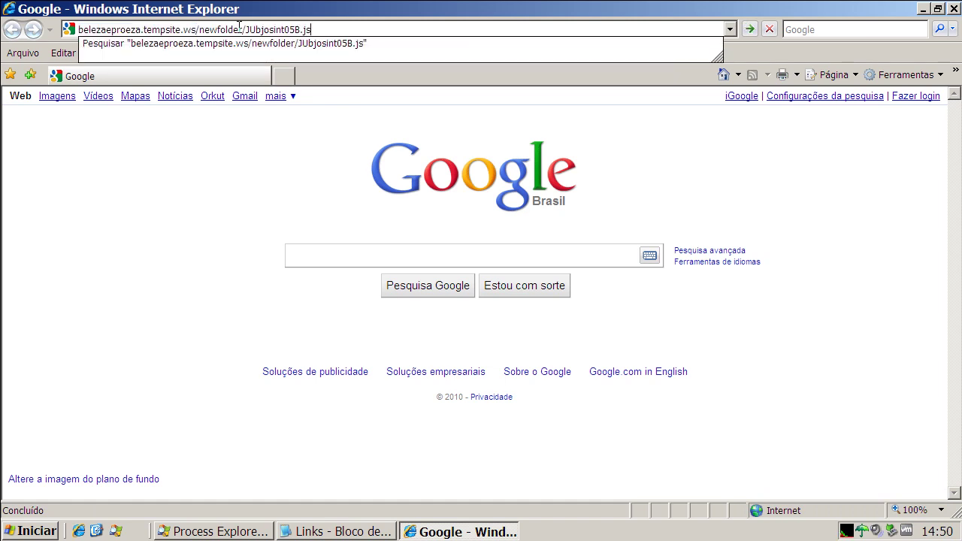
key("Return")
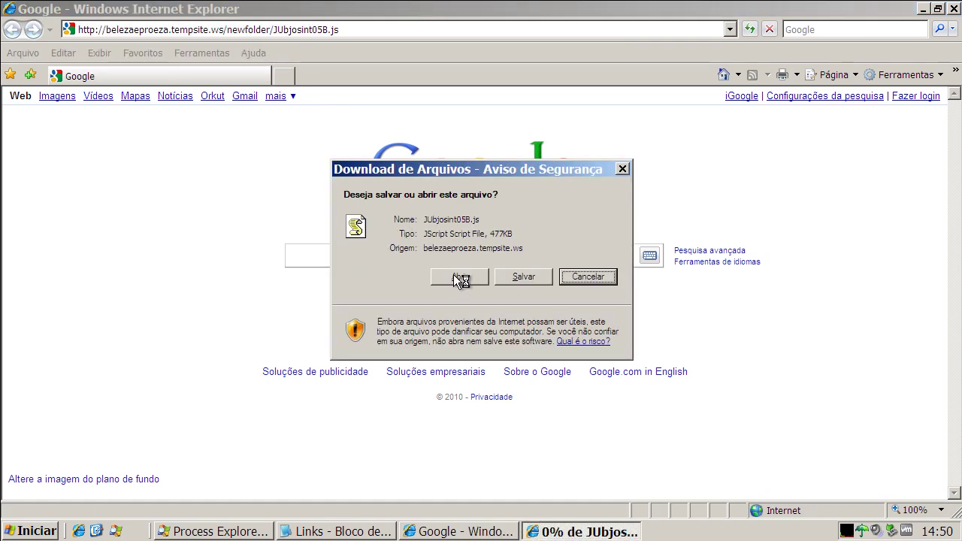
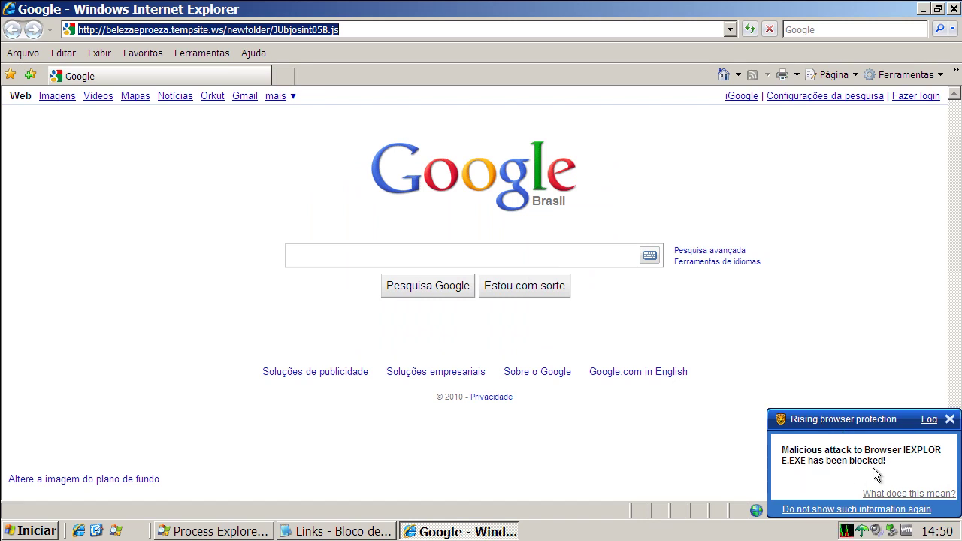
left_click(950, 420)
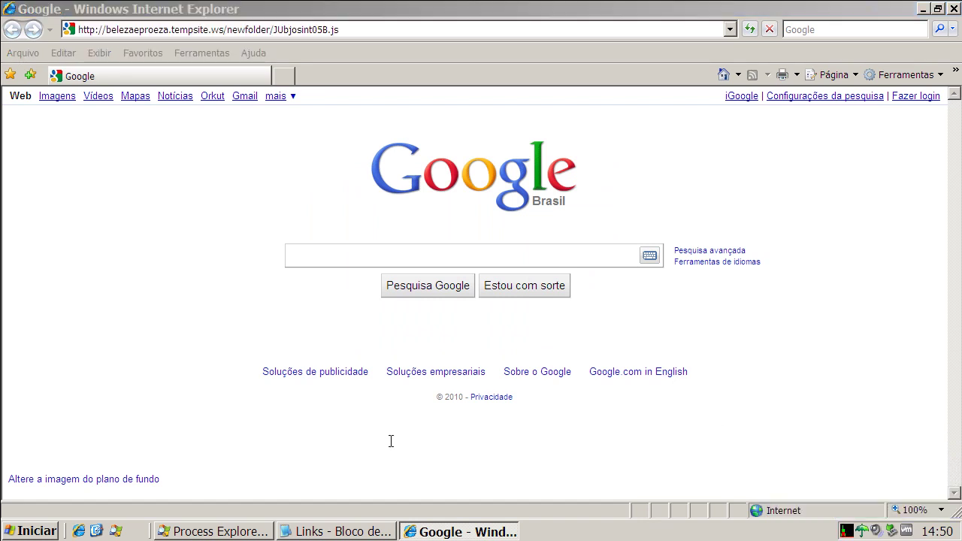
Copy the second link, cooldomainblog.info/rt8yux9d/g9y44yb6.php?spl=JDT&fh=, from the Links file and load it in Internet Explorer.
left_click(321, 530)
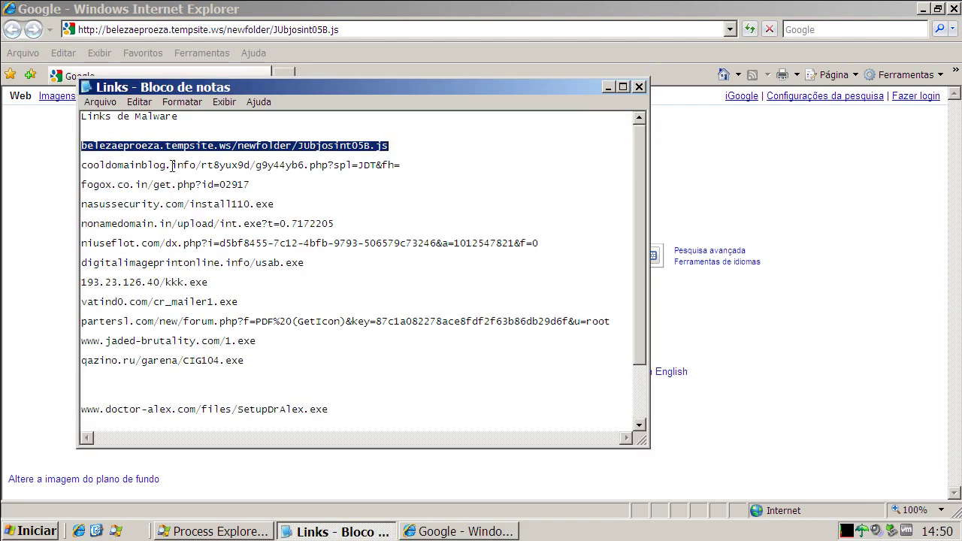
double_click(172, 165)
right_click(172, 165)
left_click(202, 212)
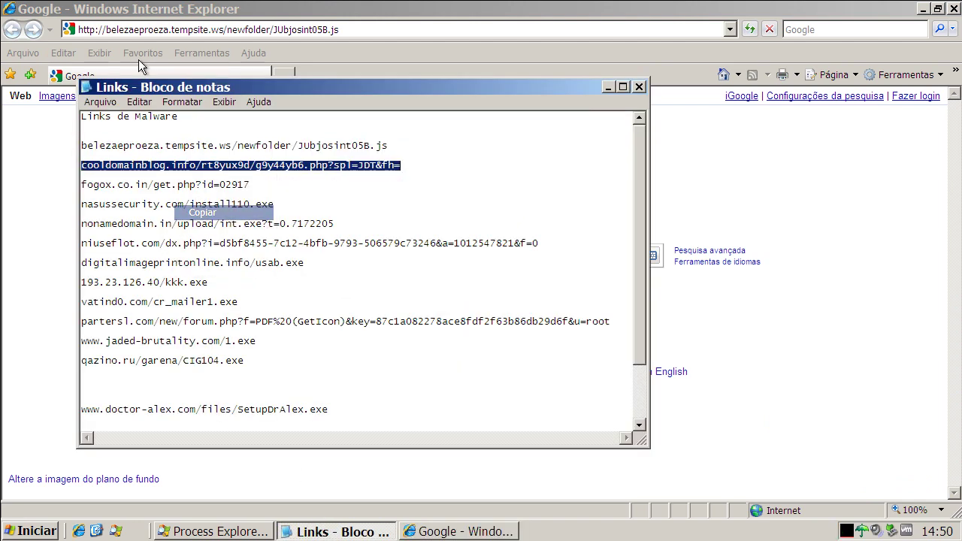
left_click(124, 37)
key("ctrl+v")
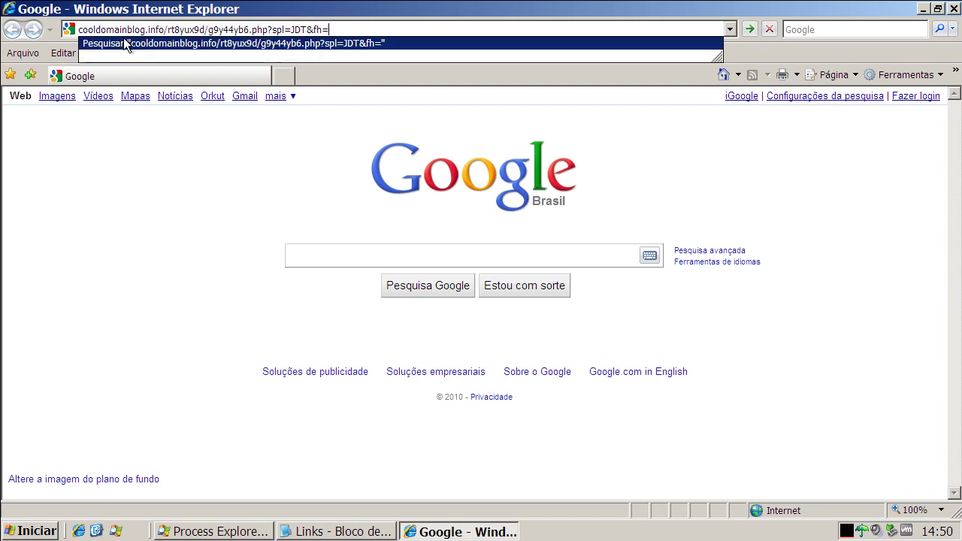
key("Return")
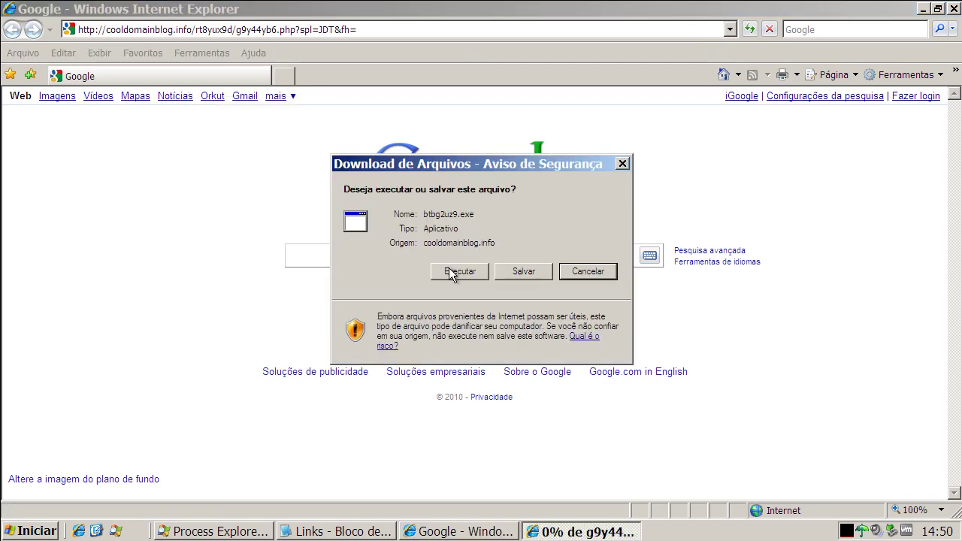
Try to run the btbg2uz9.exe download from the unknown publisher and dismiss the error dialog.
left_click(460, 274)
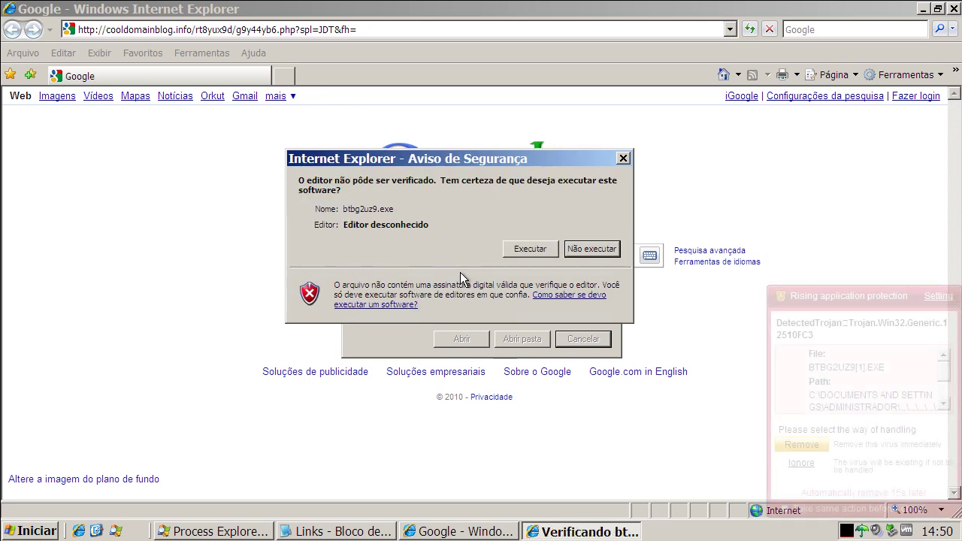
left_click(524, 251)
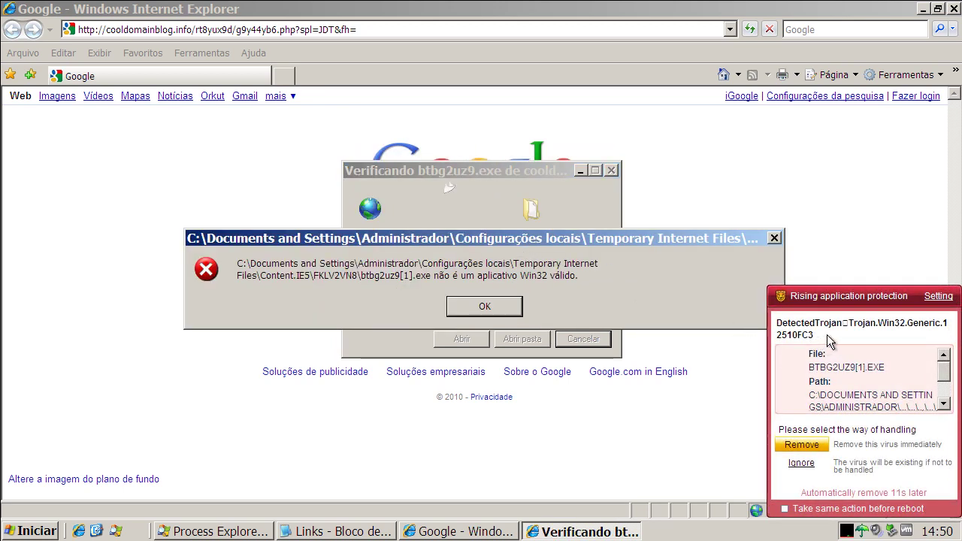
left_click(514, 306)
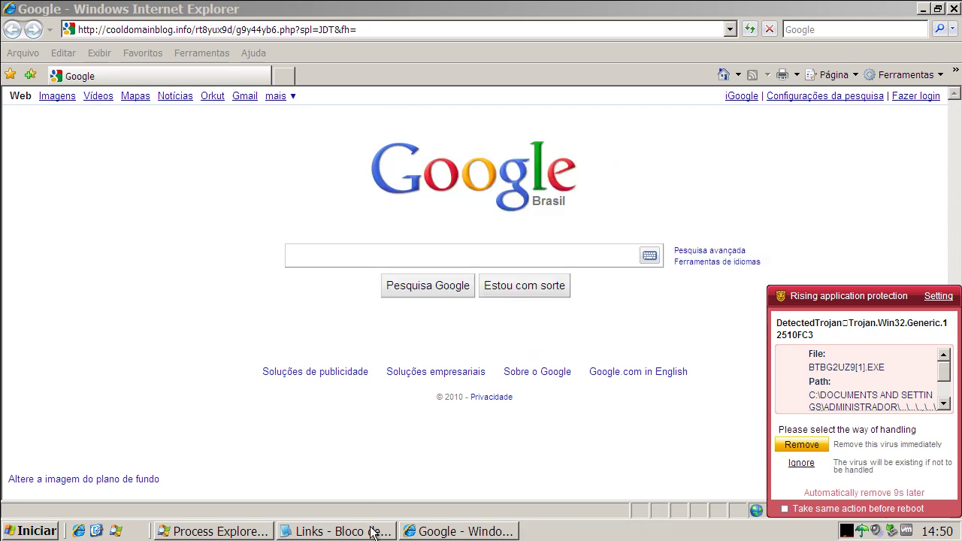
Copy the third link, fogox.co.in/get.php?id=02917, from the Links file.
left_click(338, 531)
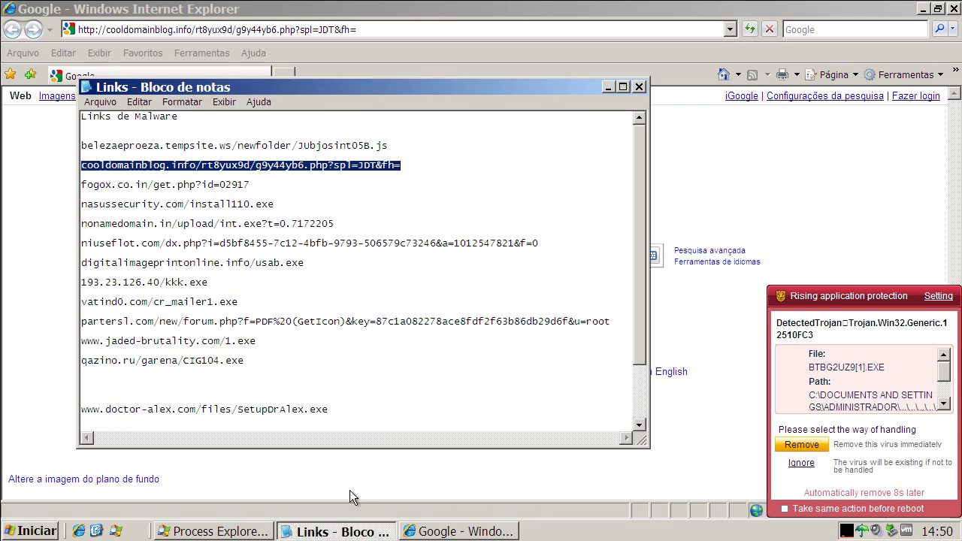
double_click(132, 185)
right_click(133, 186)
left_click(158, 230)
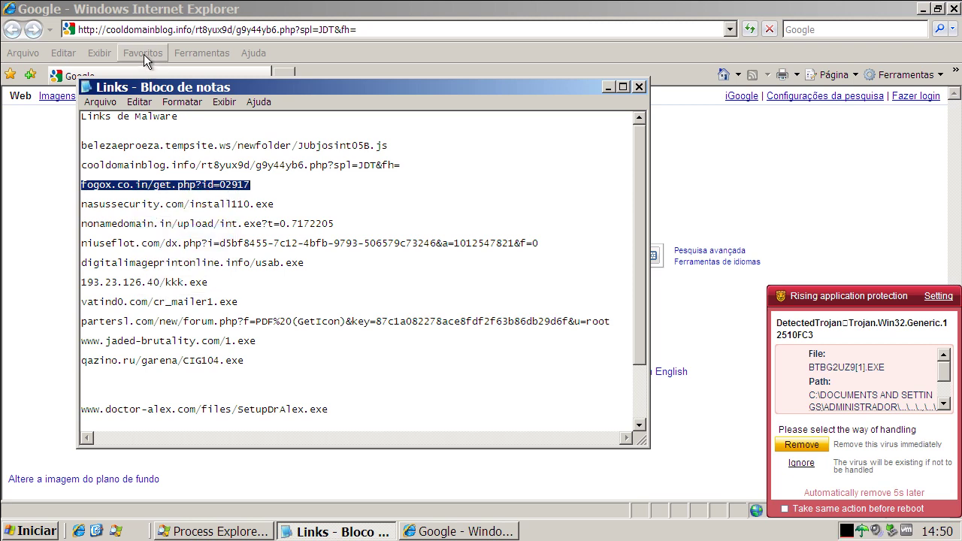
Load the copied fogox.co.in link in Internet Explorer and run the setup.exe download despite its unknown publisher.
left_click(142, 30)
left_click(142, 29)
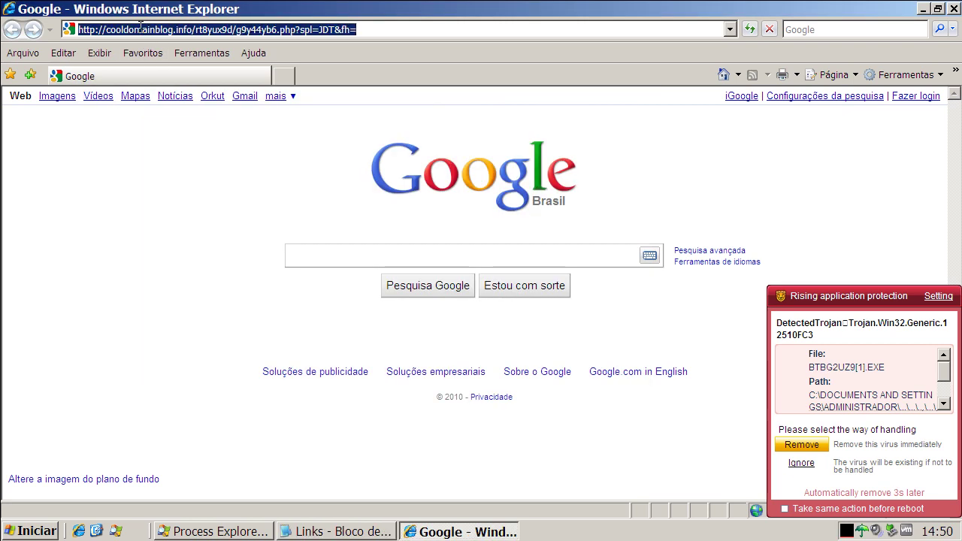
key("ctrl+v")
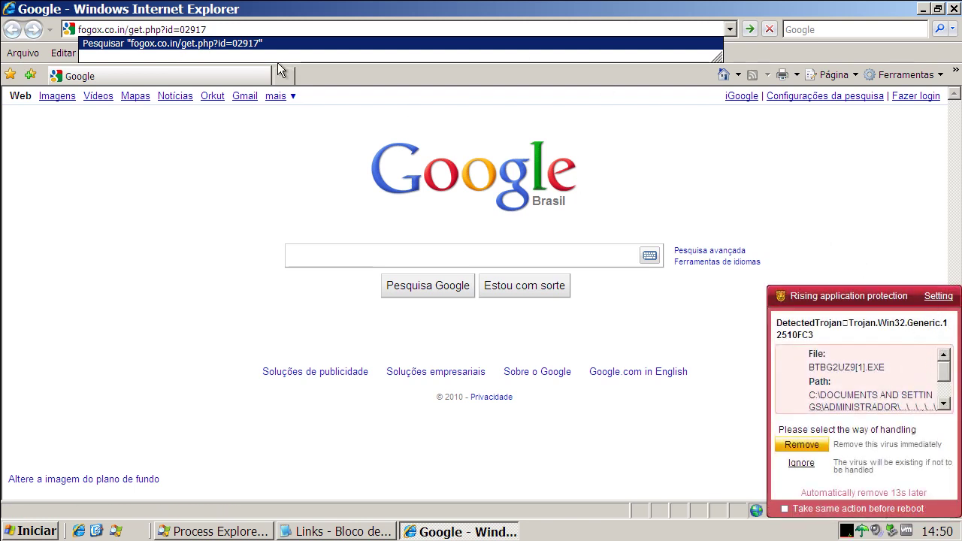
key("Return")
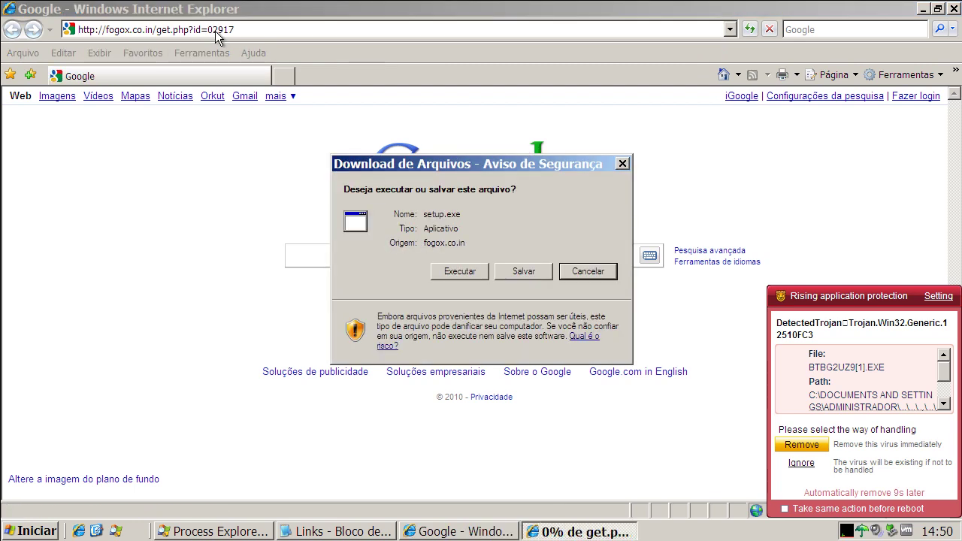
left_click(462, 271)
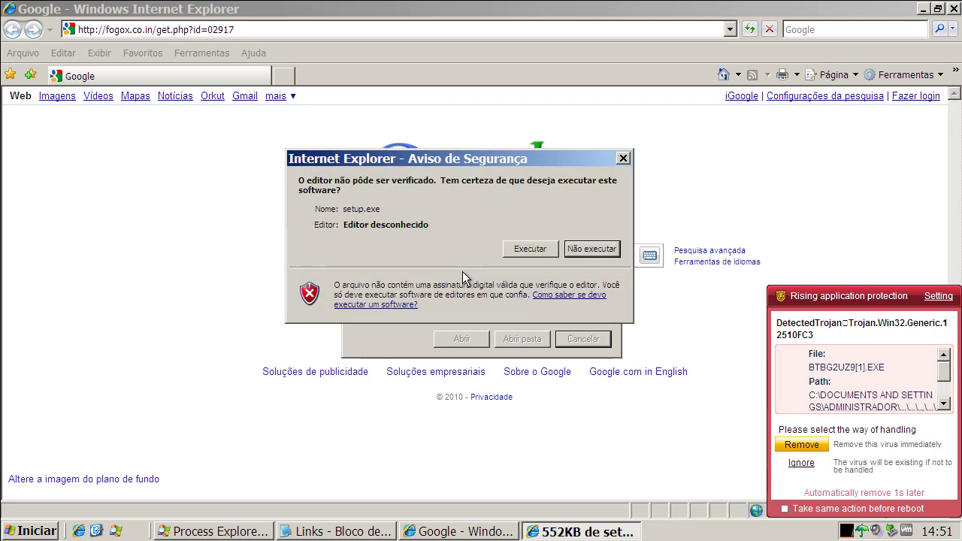
left_click(517, 249)
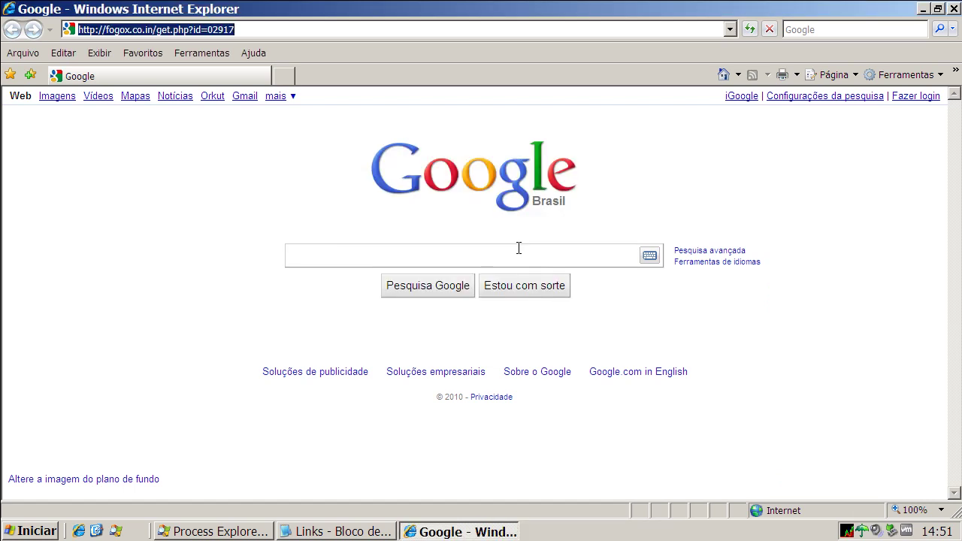
Copy the fourth link, nasussecurity.com/install110.exe, from the Links file and have Rising Trojan Defense delete SETUP[1].EXE.
left_click(371, 532)
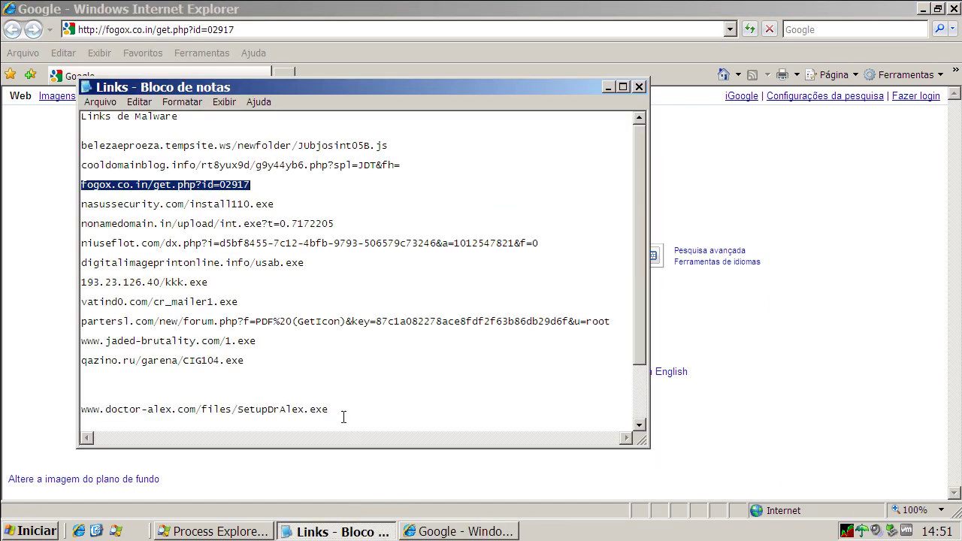
left_click_drag(275, 205, 81, 205)
right_click(223, 205)
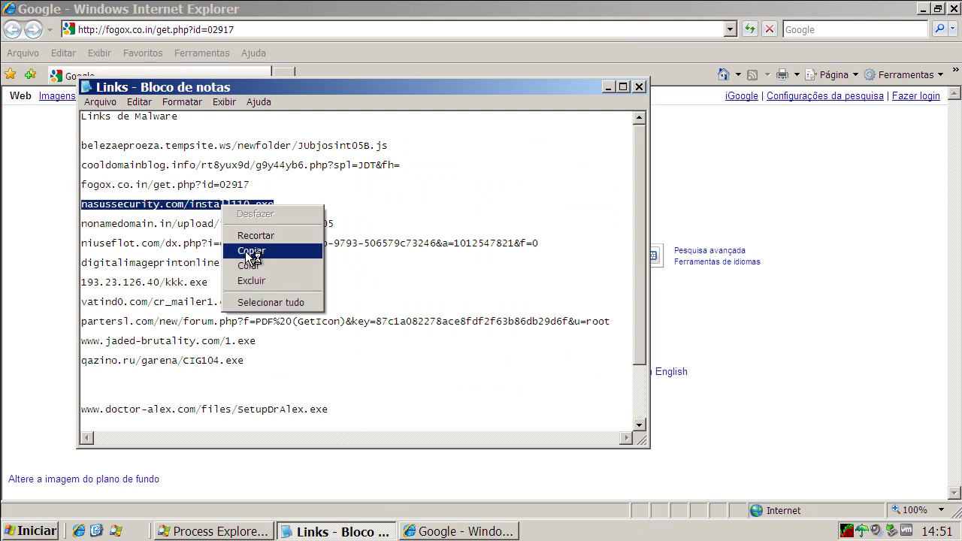
left_click(248, 252)
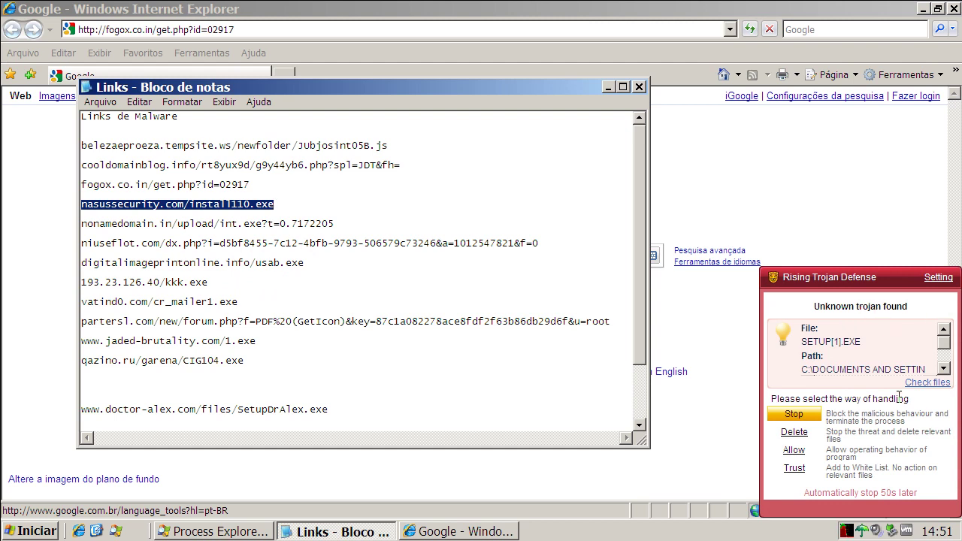
left_click(801, 433)
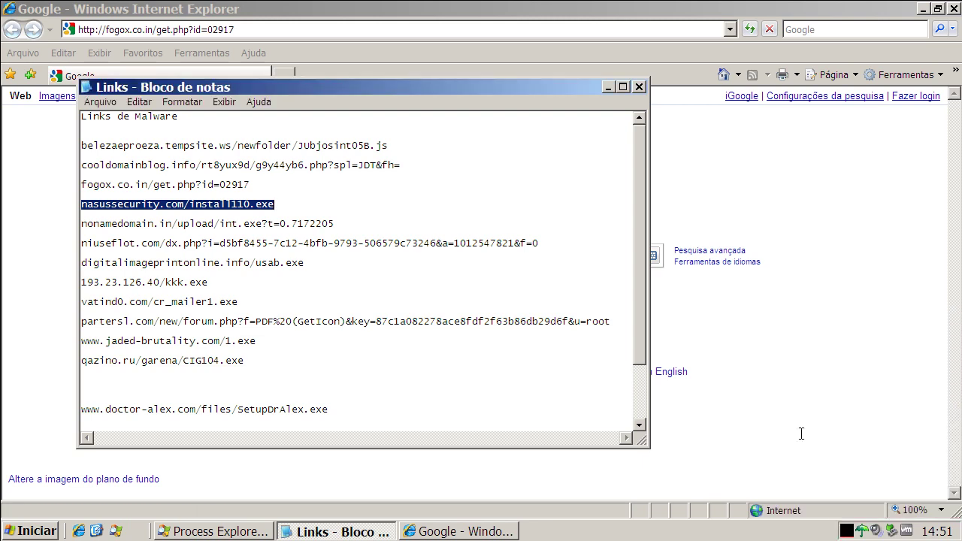
Load the copied nasussecurity.com link in Internet Explorer and choose to run the install110.exe download.
left_click(134, 28)
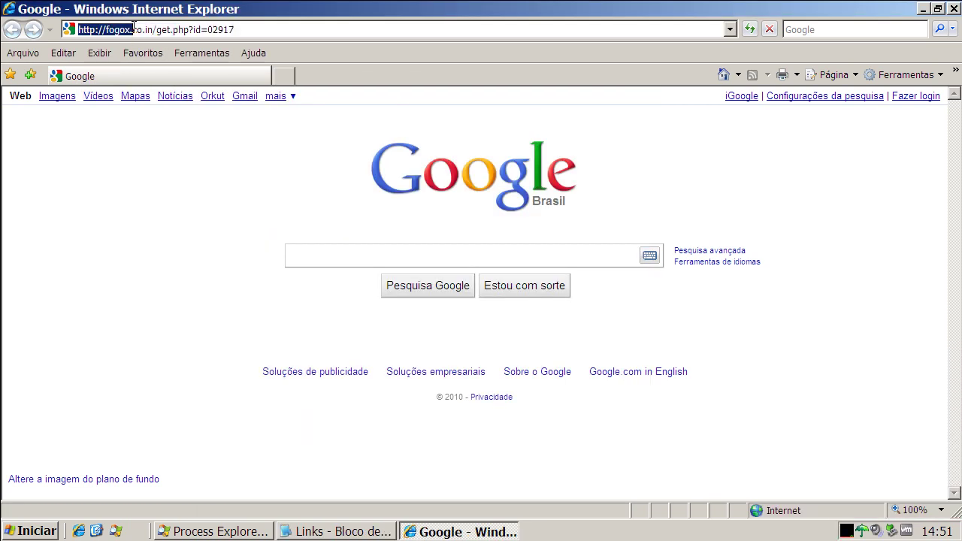
left_click_drag(245, 32, 2, 27)
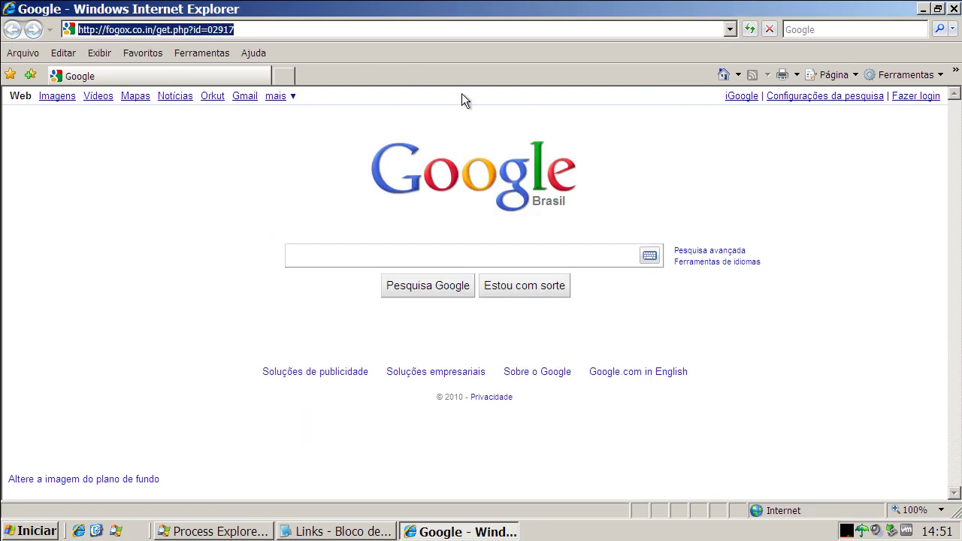
key("ctrl+v")
key("Return")
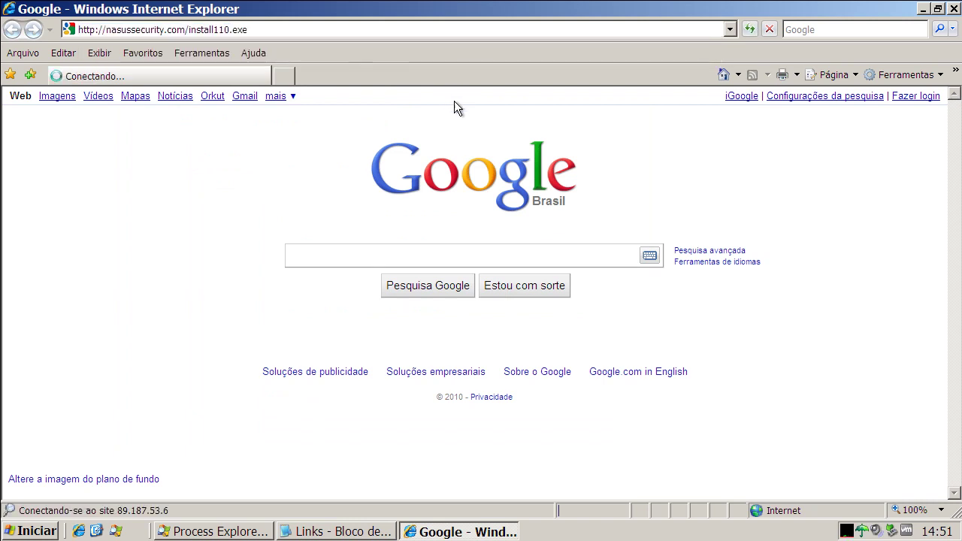
left_click(460, 272)
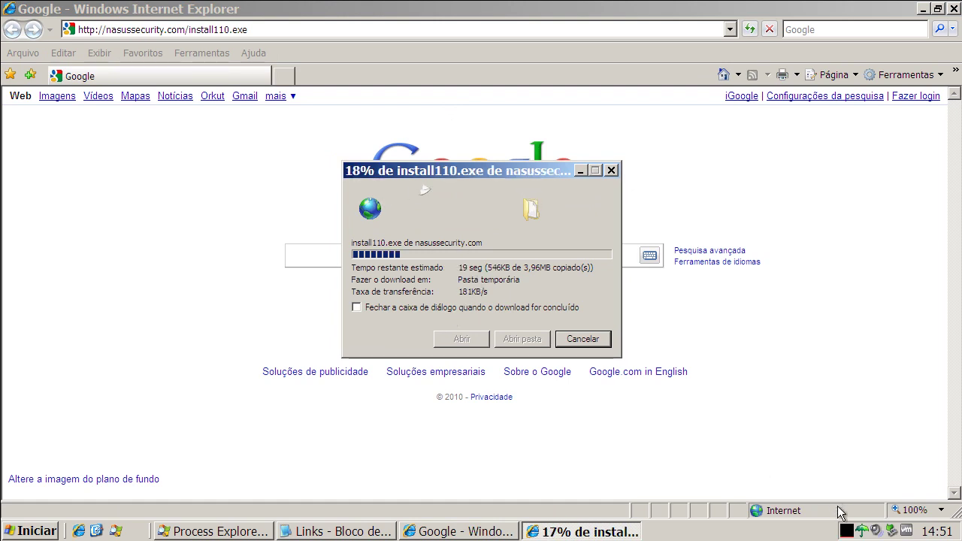
mouse_move(864, 532)
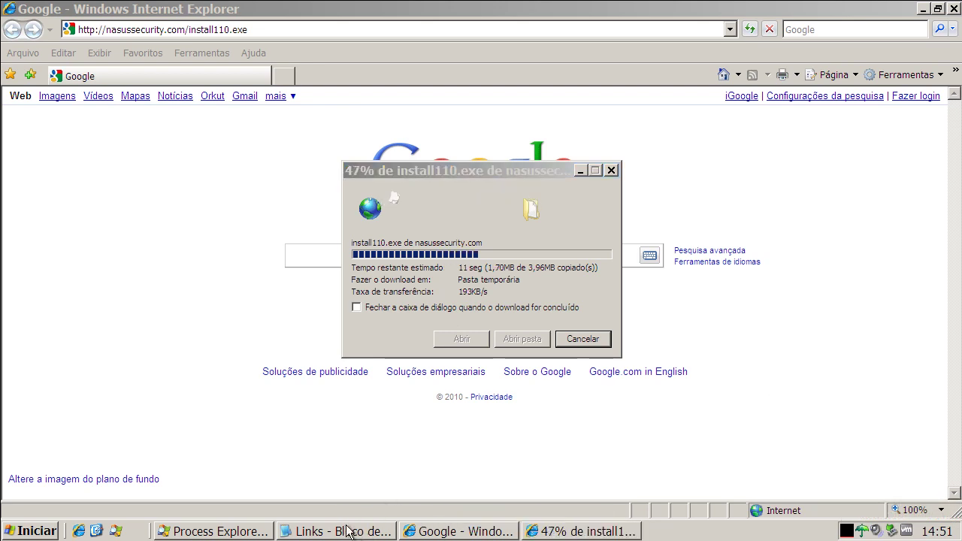
Copy the link nonamedomain.in/upload/int.exe?t=0.7172205 from the Links file, minimize the file and select the current address in Internet Explorer for replacement.
left_click(342, 531)
double_click(130, 223)
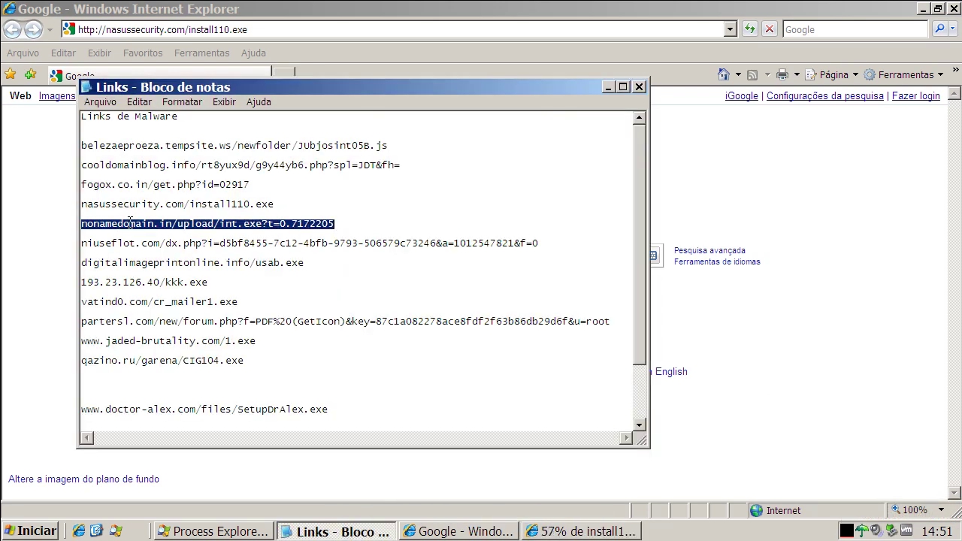
right_click(131, 224)
left_click(159, 269)
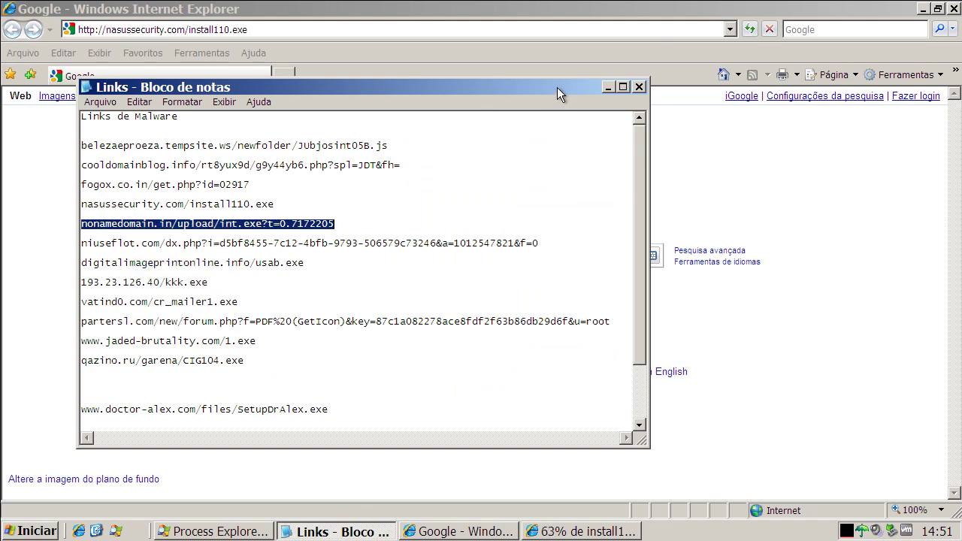
left_click(605, 86)
left_click(187, 30)
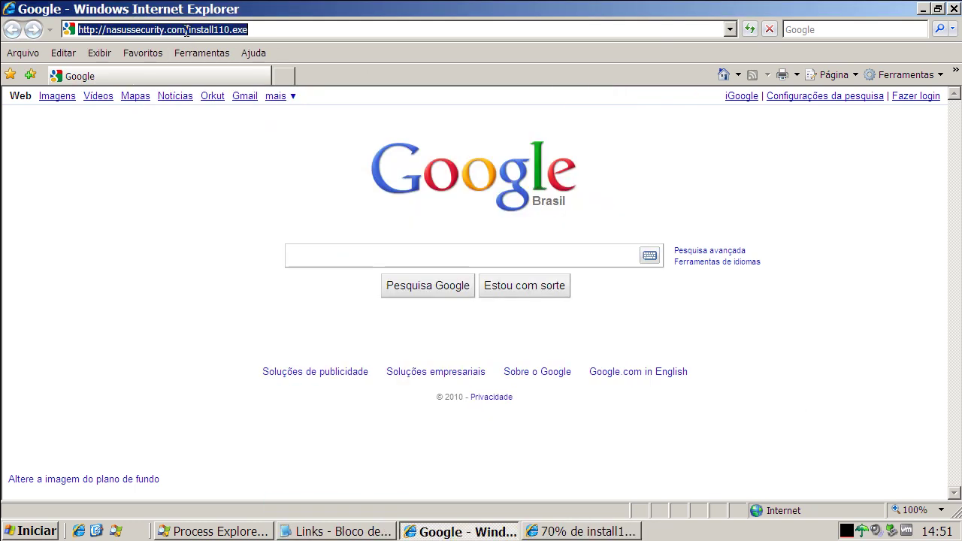
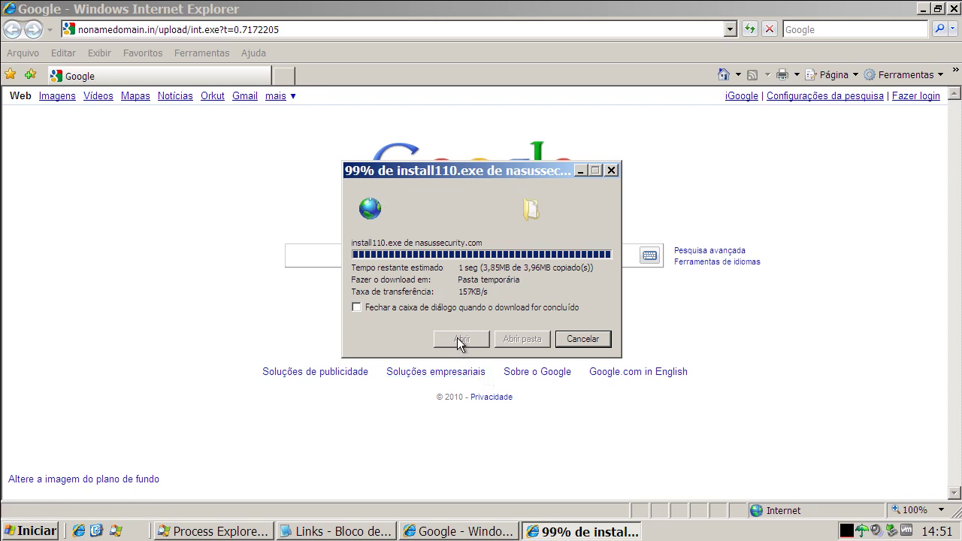
Run the downloaded install110.exe and have Rising Trojan Defense delete INSTALL110[1].EXE.
left_click(567, 286)
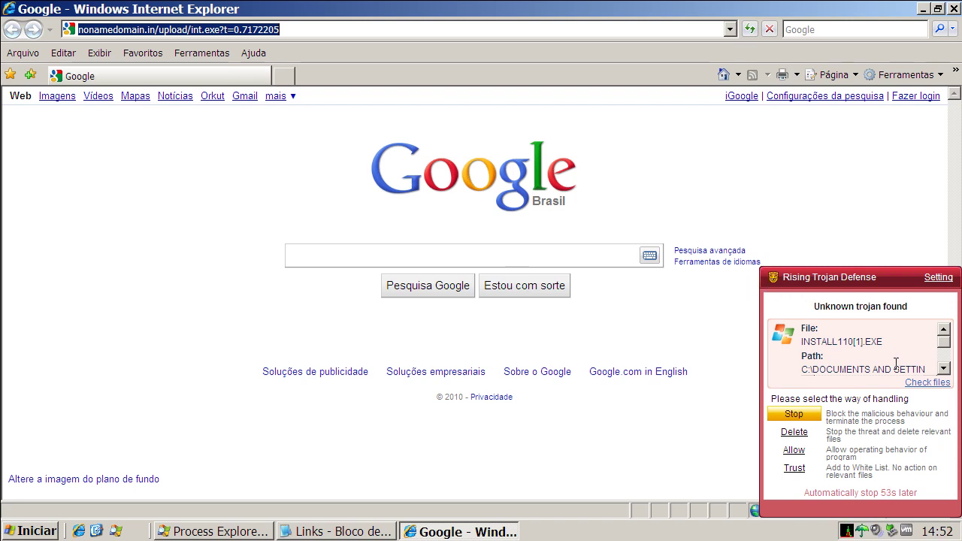
left_click(794, 433)
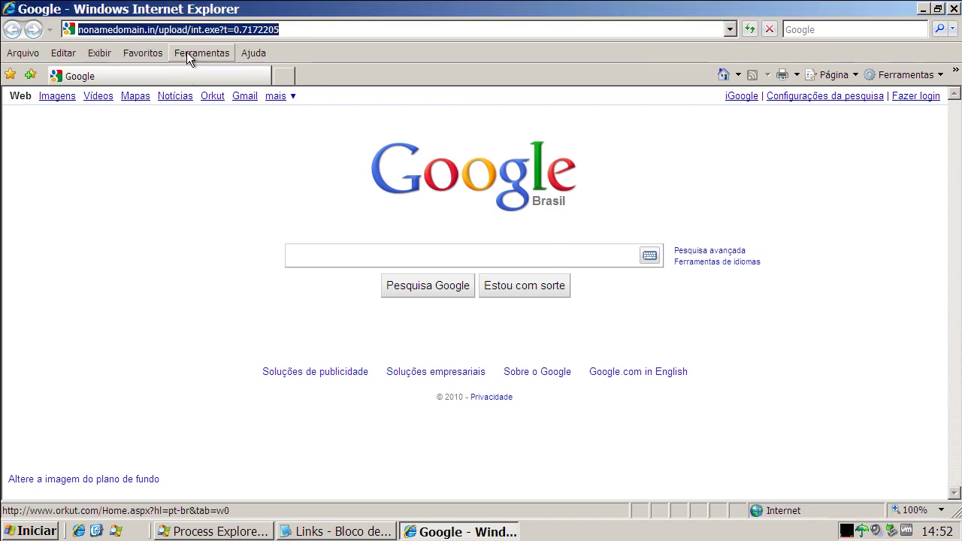
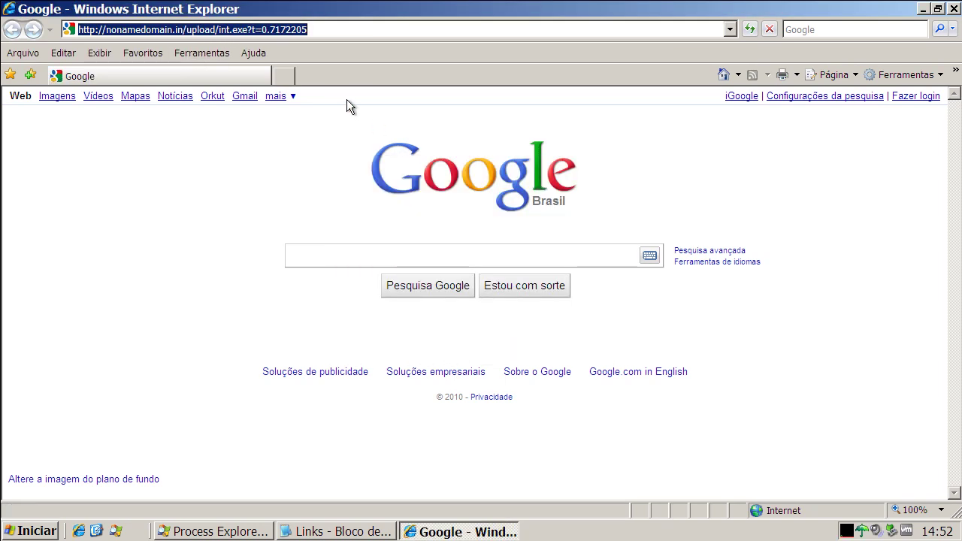
Load nonamedomain.in/upload/int.exe?t=0.7172205, try to locate a program online for the int.7172205 download, and close the resulting tab.
type("nonamedomain.in/upload/int.exe?t=0.7172205")
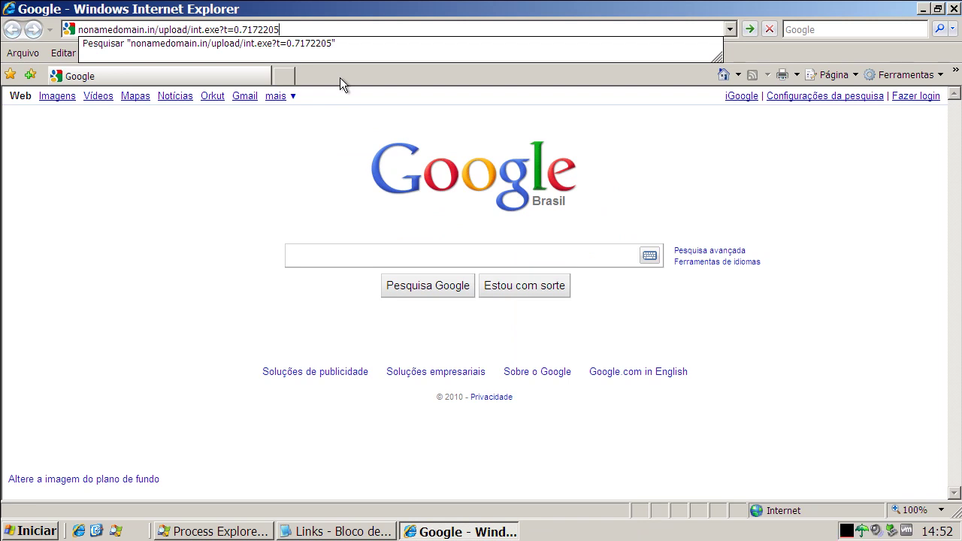
key("Return")
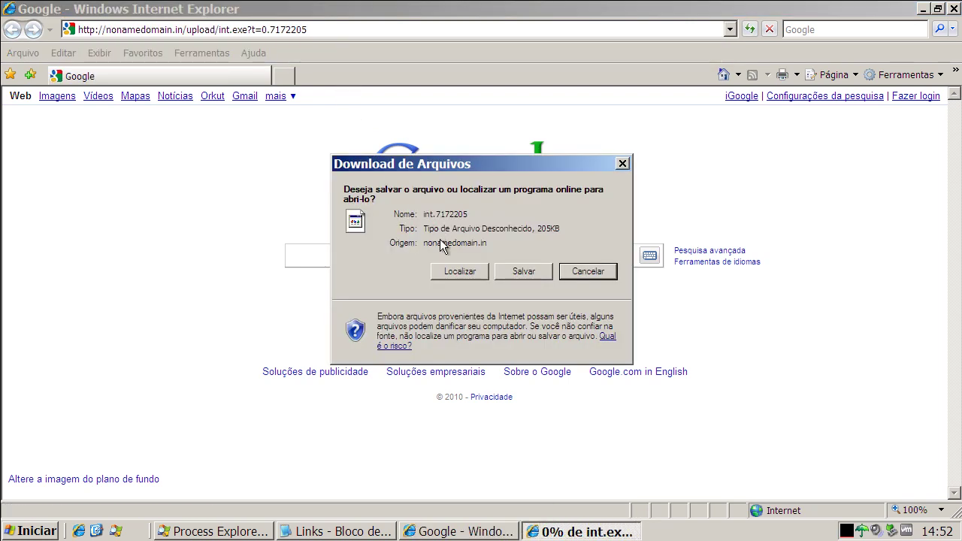
left_click(459, 270)
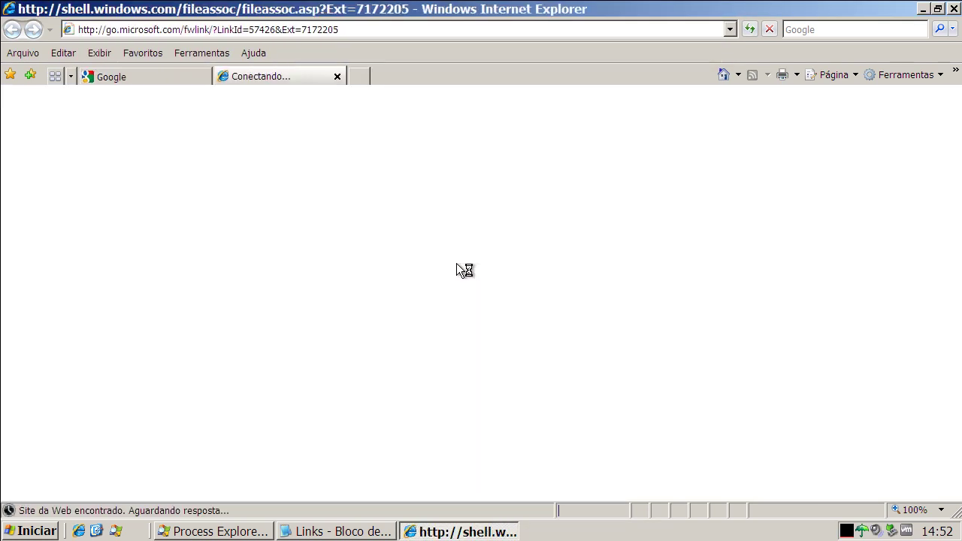
left_click(337, 76)
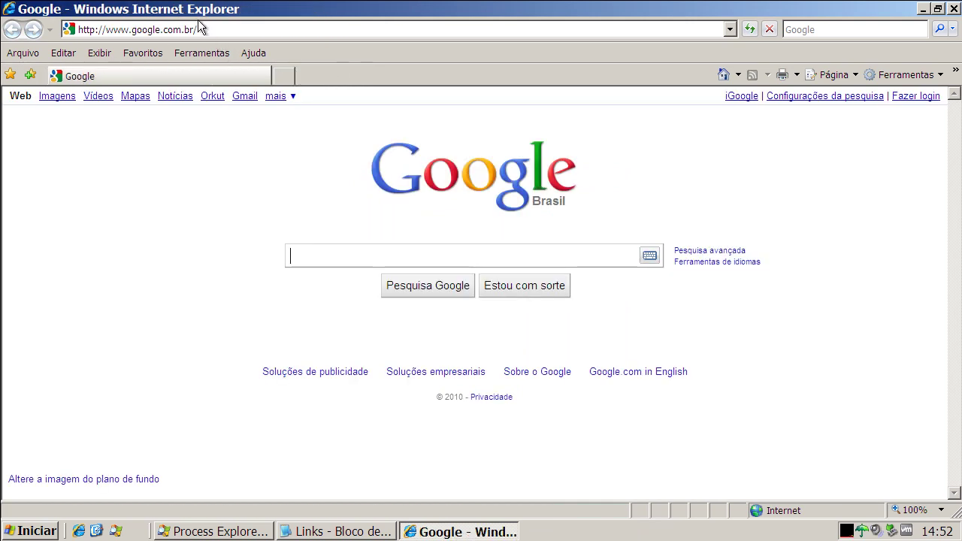
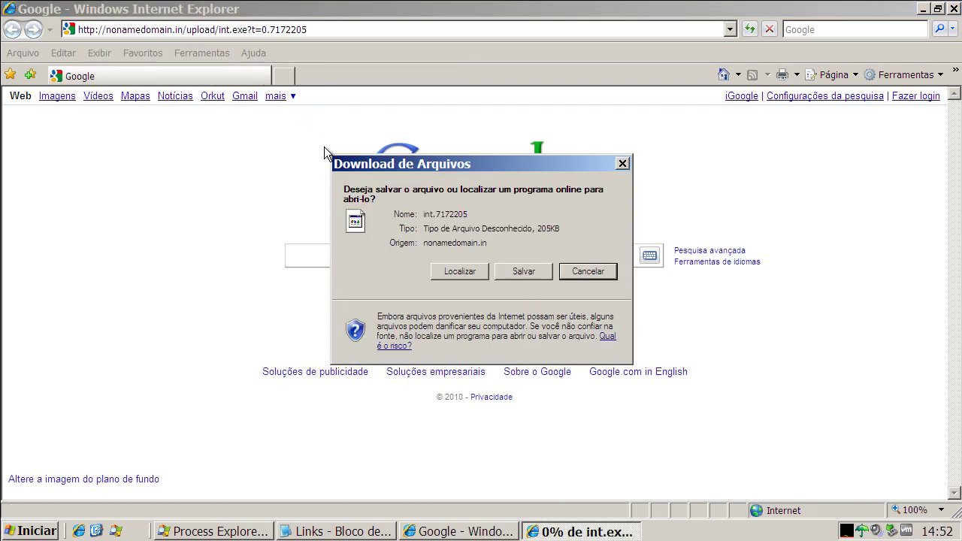
Save the int.7172205 download in Meus documentos and open its containing folder.
left_click(519, 273)
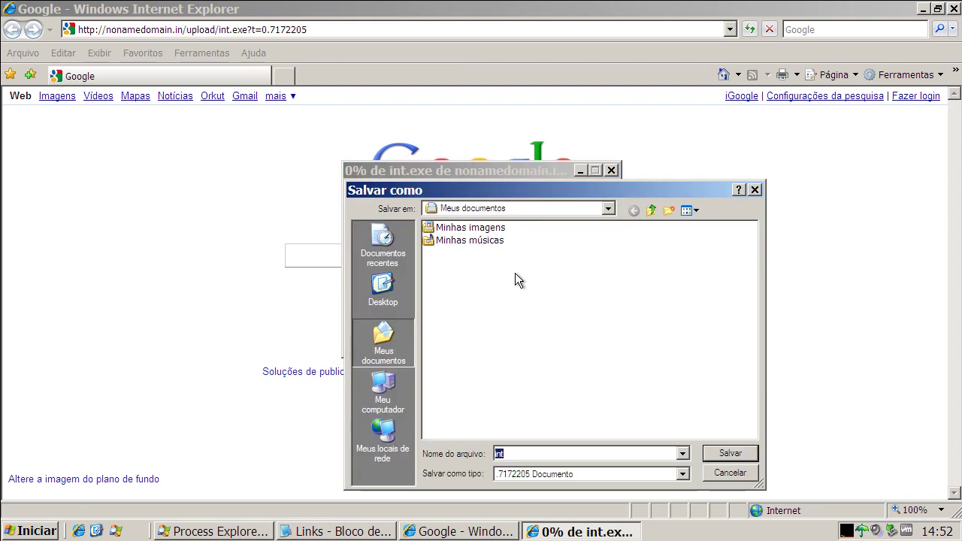
left_click(741, 451)
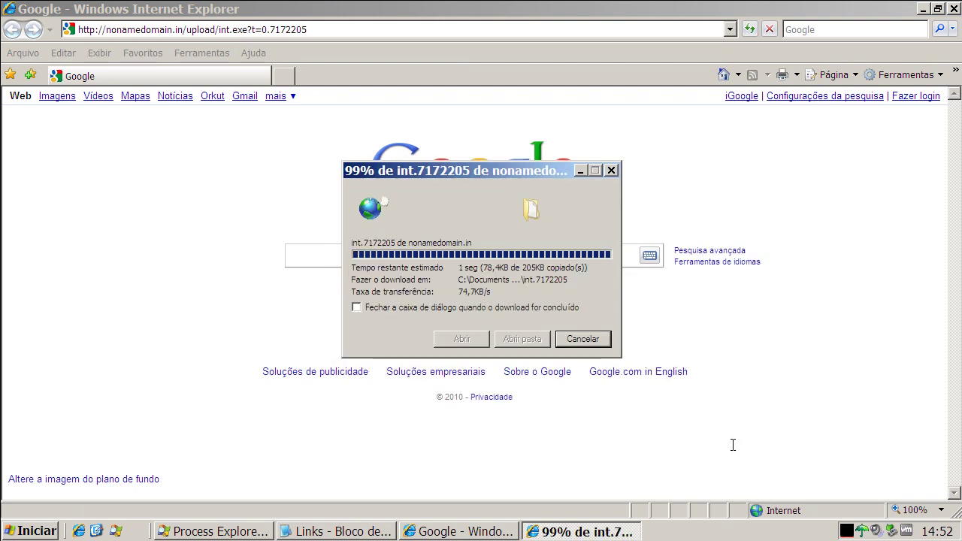
left_click(532, 342)
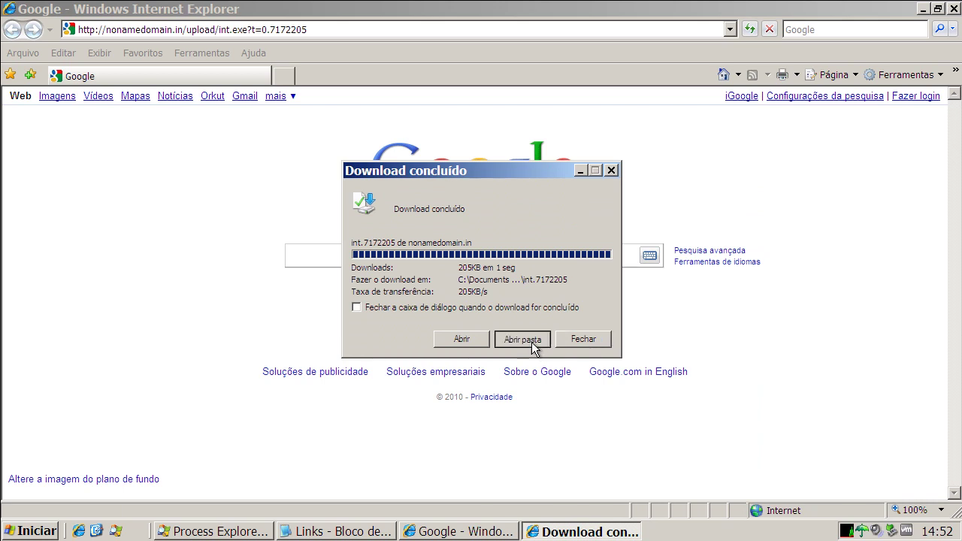
Rename the downloaded file in Meus documentos as int.7172205.exe.
right_click(348, 184)
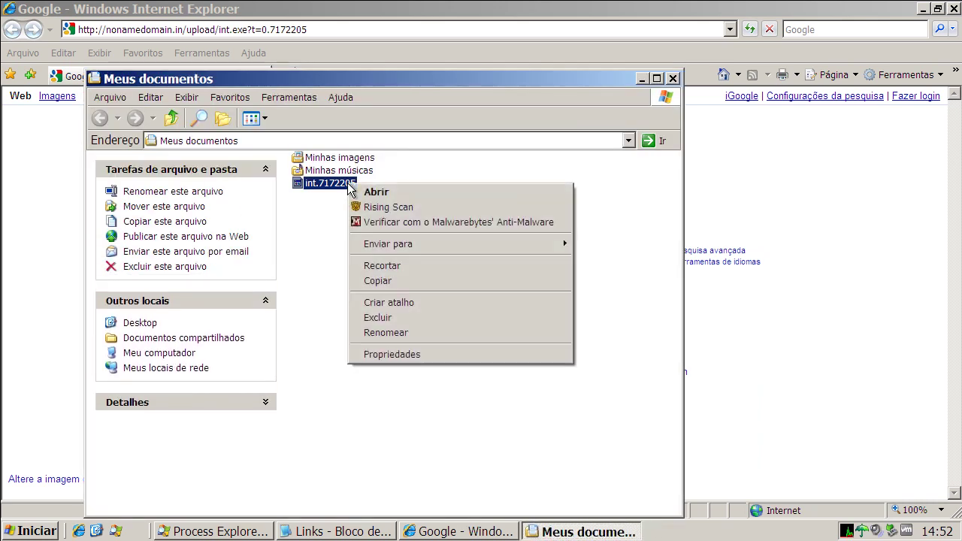
left_click(368, 333)
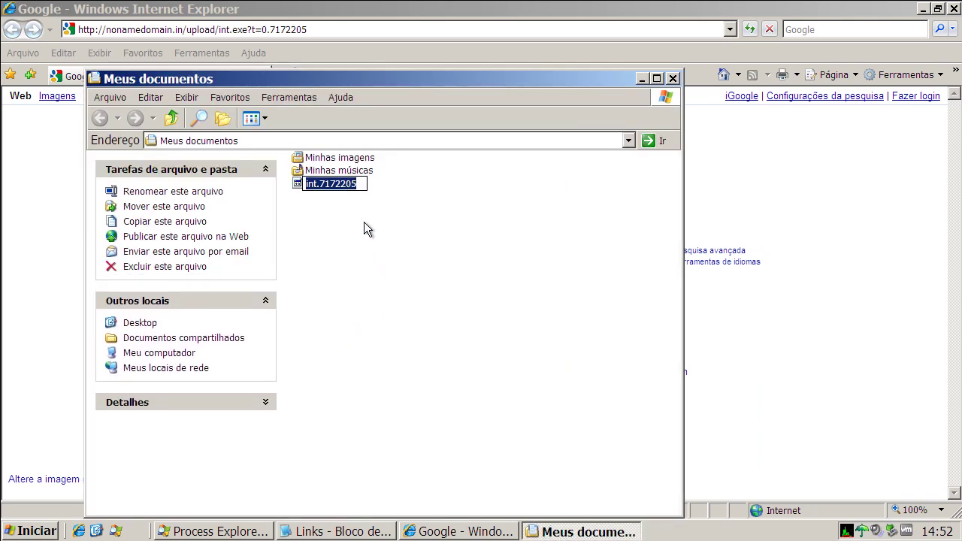
left_click(357, 185)
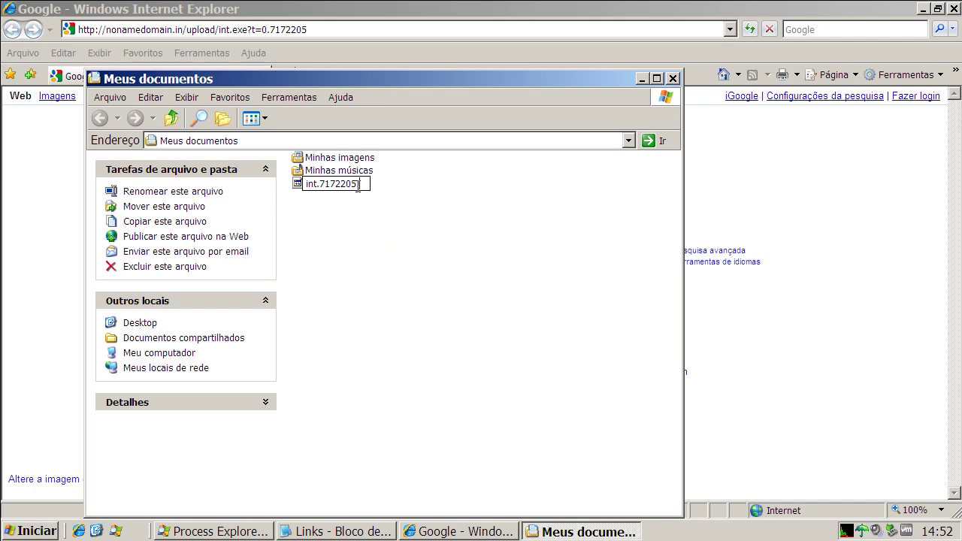
type(".exe")
key("Return")
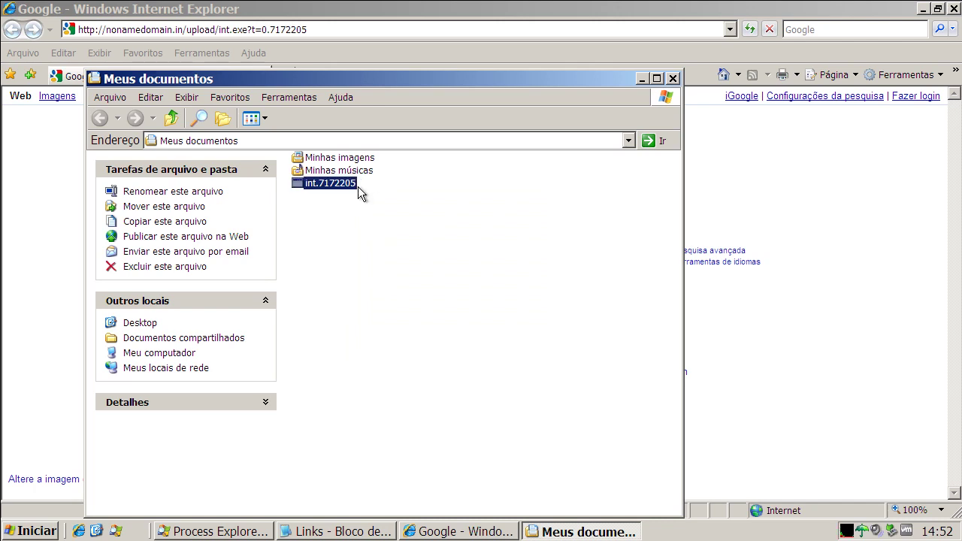
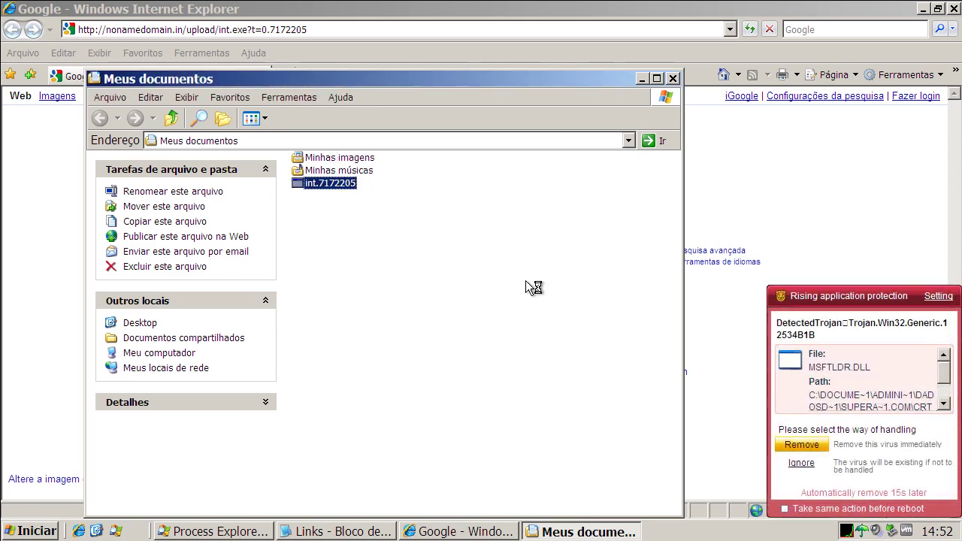
Close the Meus documentos window, delete INT.7172205.EXE through Rising Trojan Defense and remove the detected MSFTLDR.DLL trojan files.
left_click(675, 78)
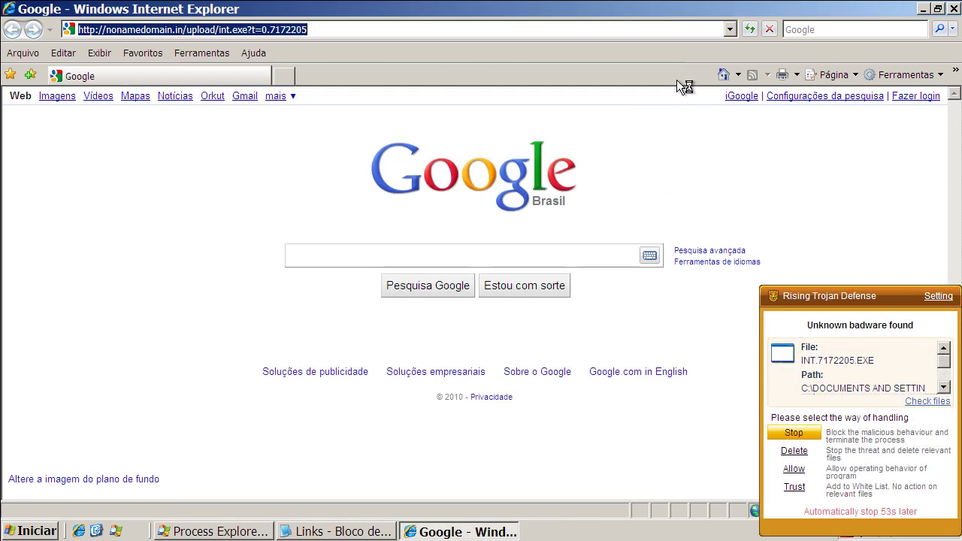
left_click(801, 454)
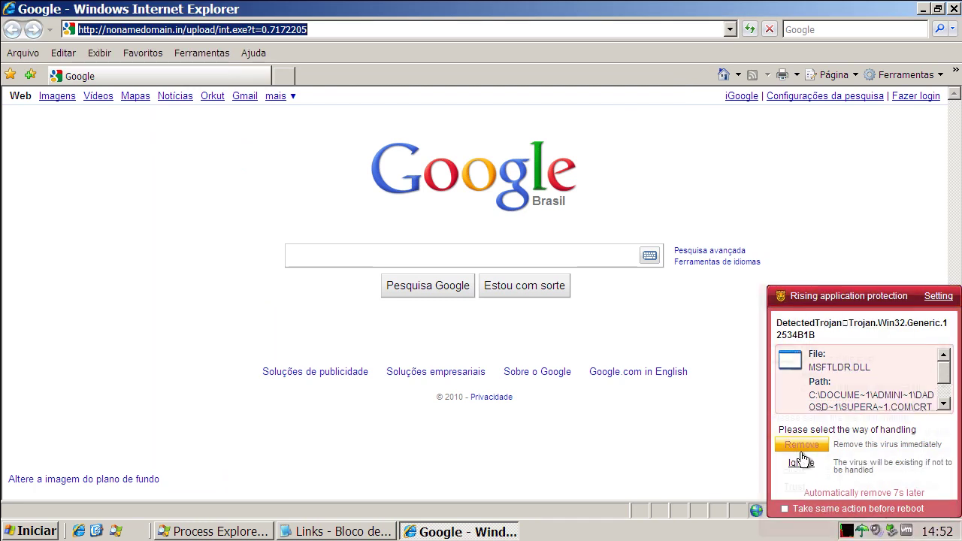
left_click(795, 451)
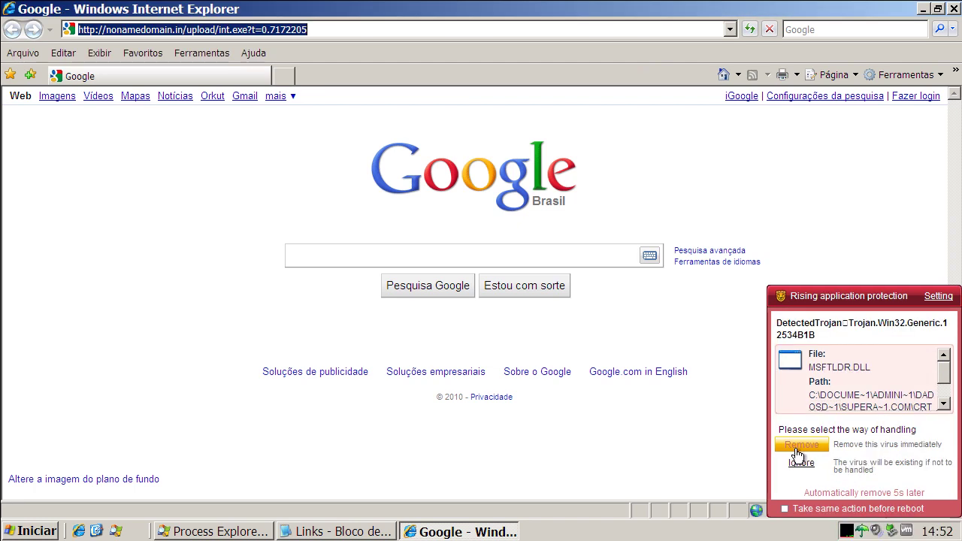
left_click(801, 449)
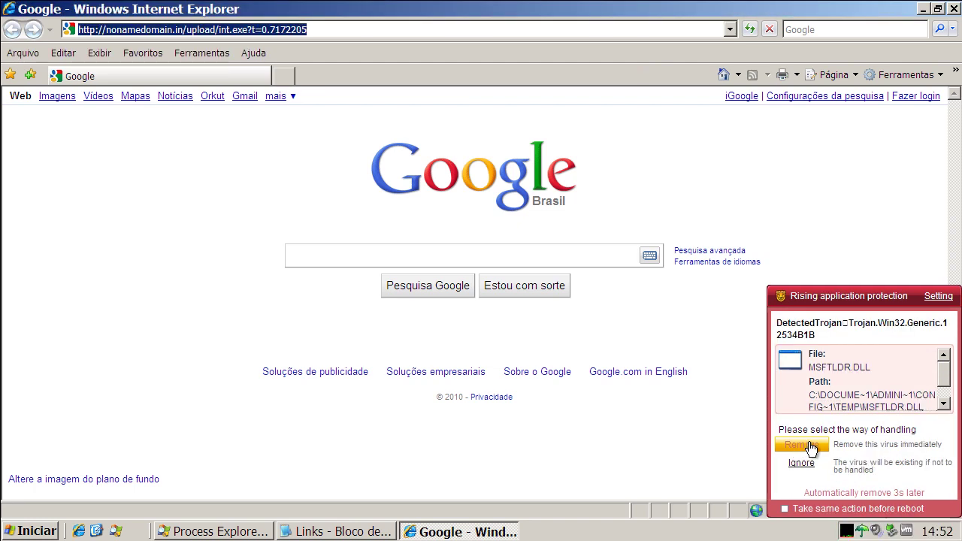
left_click(810, 446)
Load the niuseflot.com/dx.php link from the Links list in the browser and run the downloaded setup.exe.
left_click(342, 526)
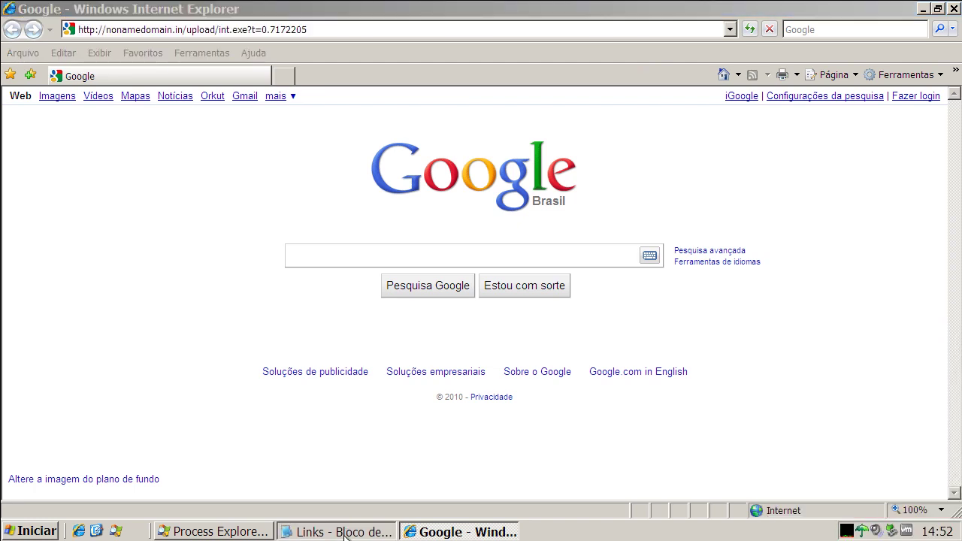
double_click(237, 243)
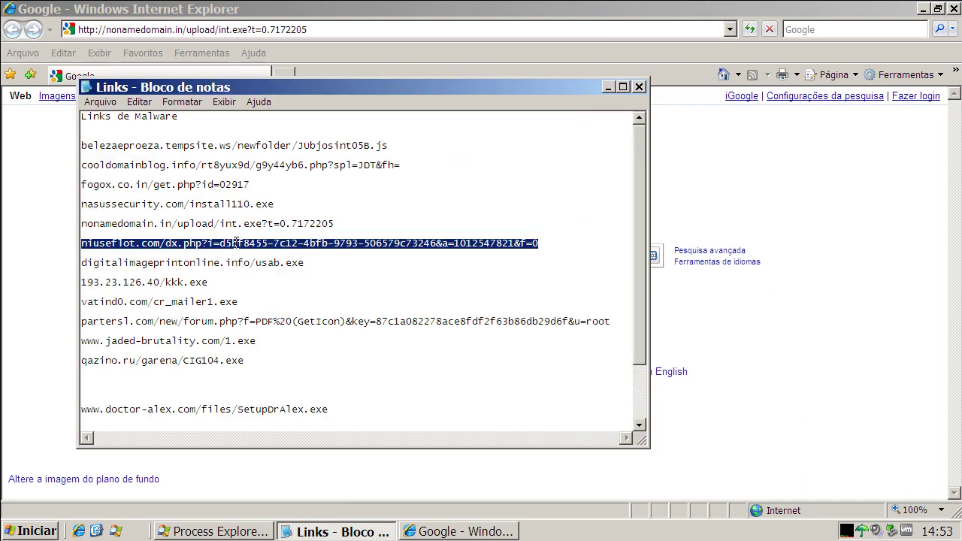
right_click(236, 243)
left_click(252, 289)
left_click(108, 31)
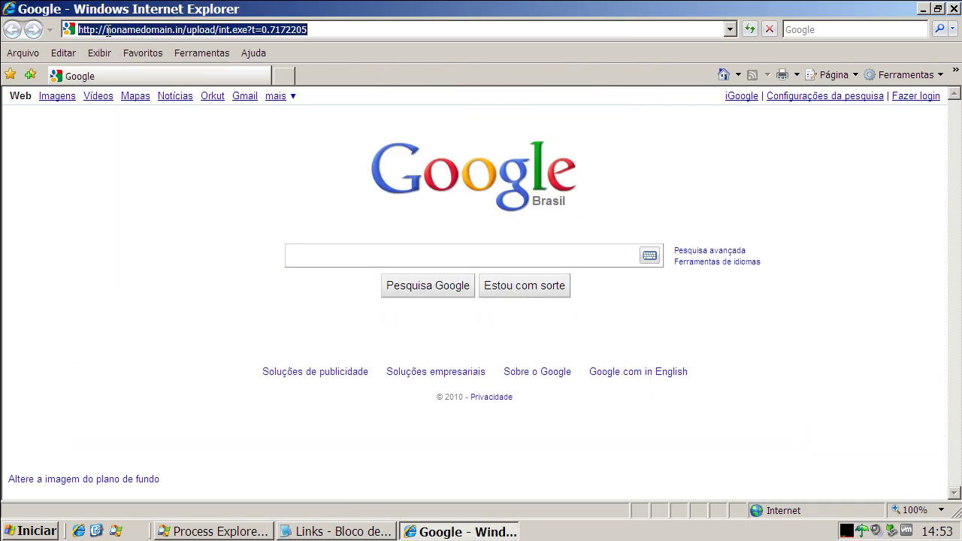
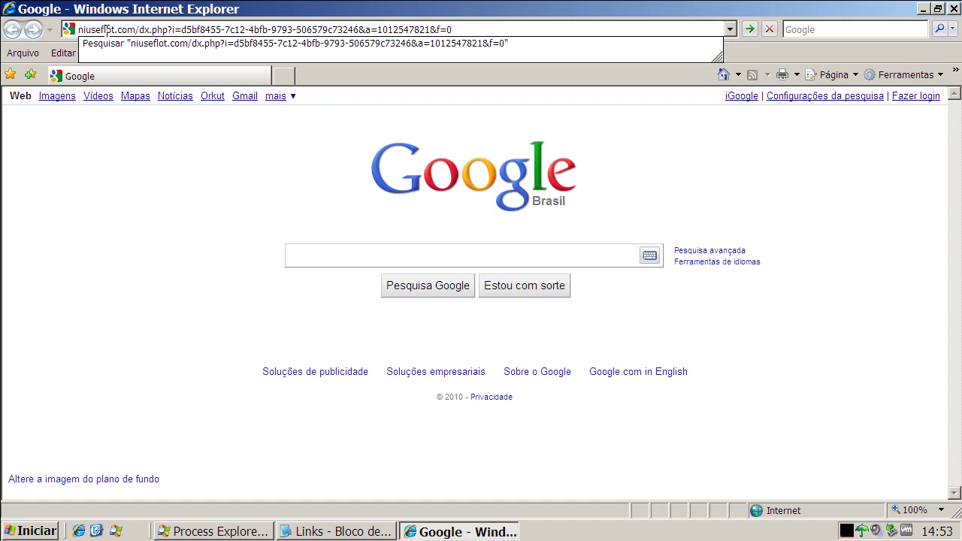
key("Return")
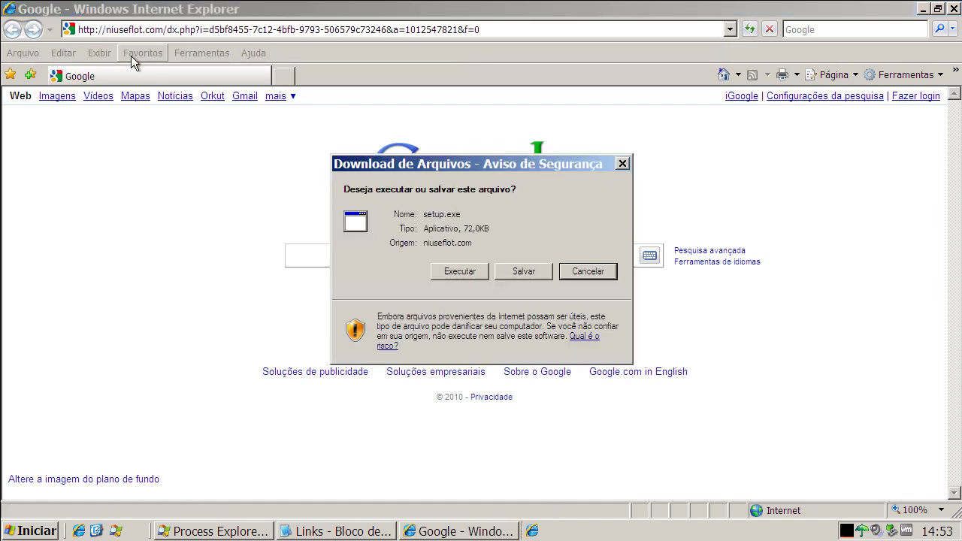
left_click(459, 271)
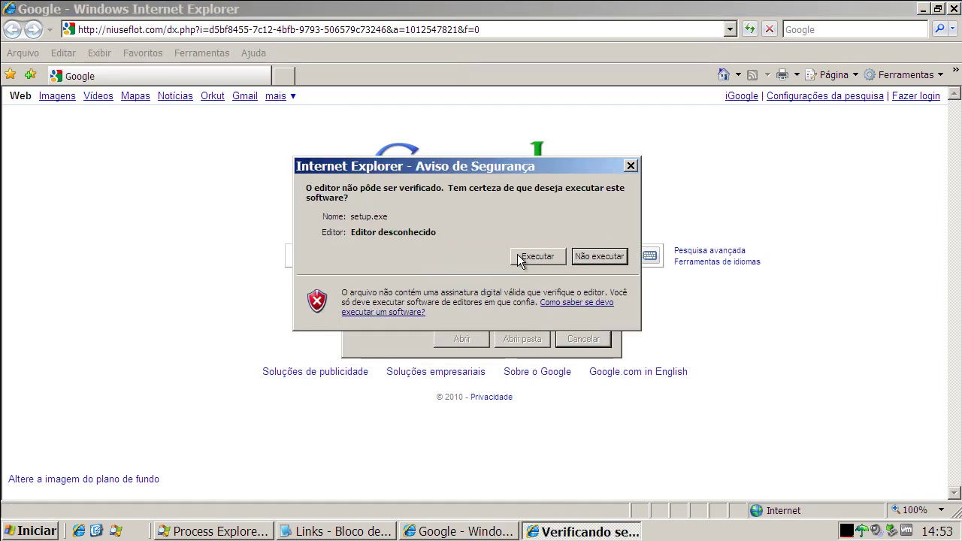
left_click(520, 256)
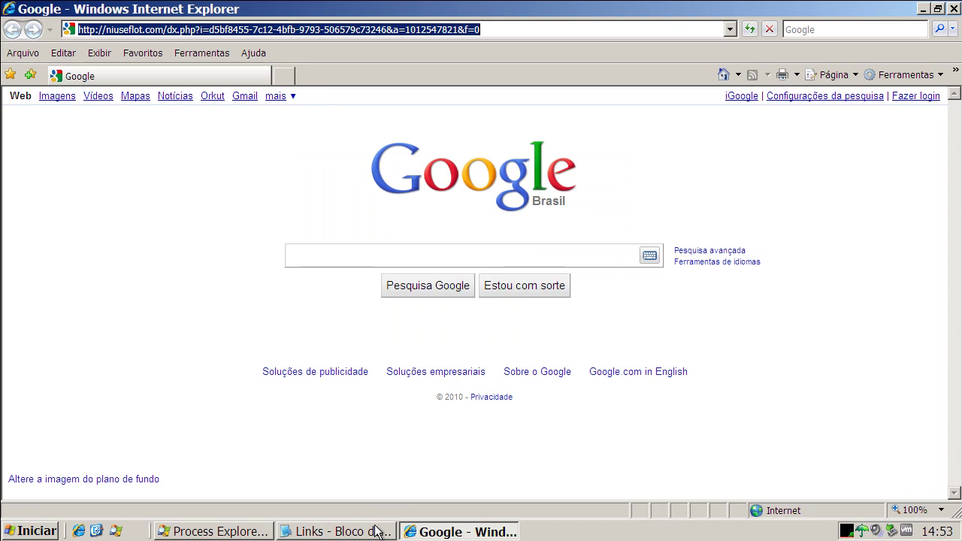
Copy digitalimageprintonline.info/usab.exe from the Links list and load it in the browser.
left_click(376, 531)
double_click(265, 262)
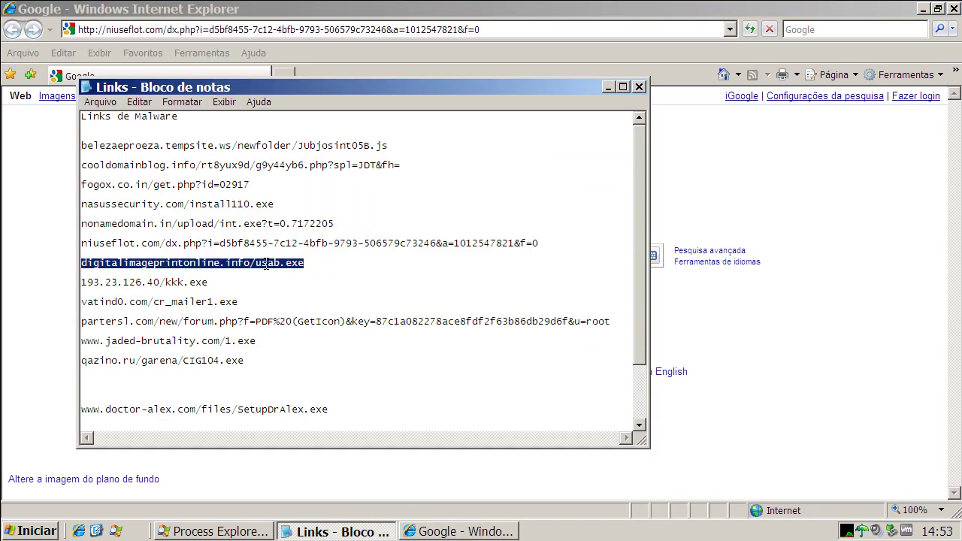
right_click(266, 262)
left_click(294, 311)
left_click(227, 30)
key("ctrl+v")
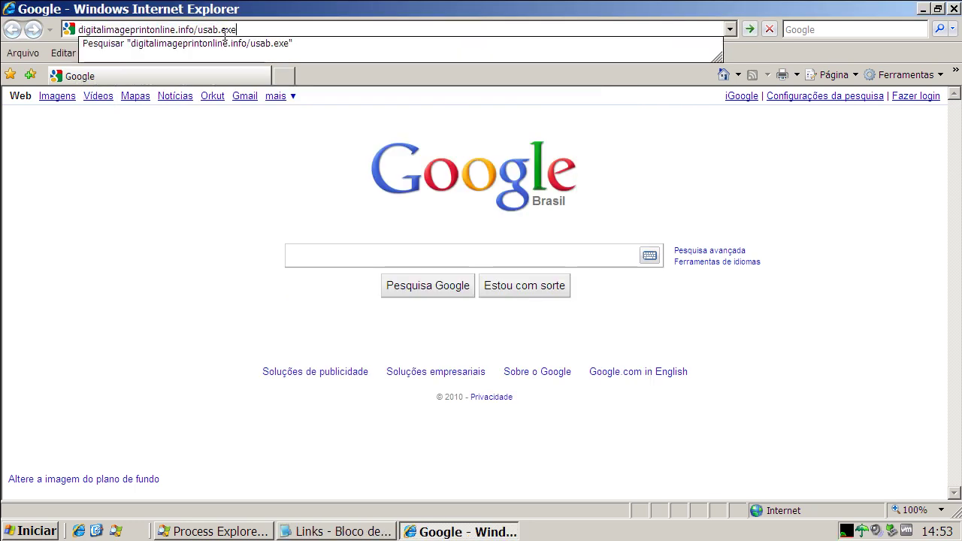
key("Return")
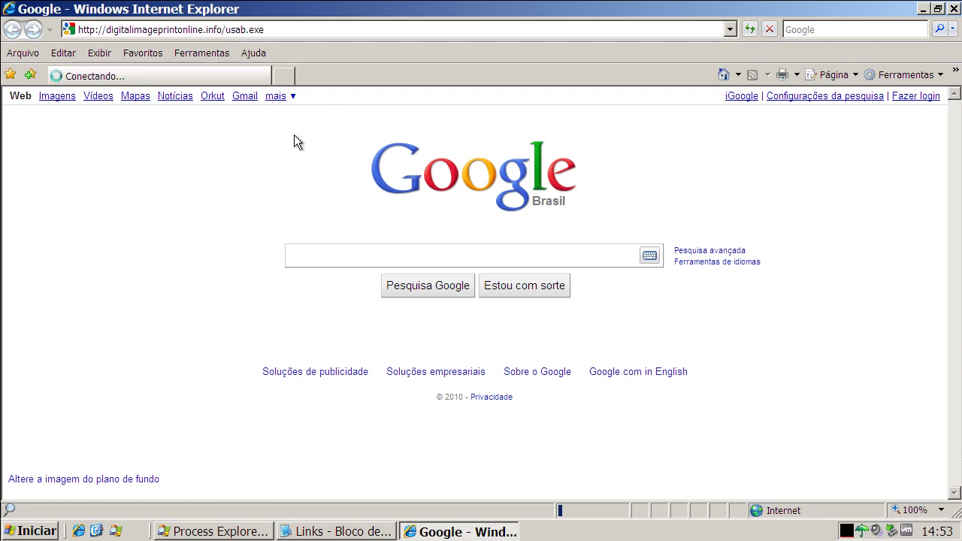
Copy 193.23.126.40/kkk.exe from the Links list, close the extra blank tab and load the link in the remaining tab.
left_click(315, 532)
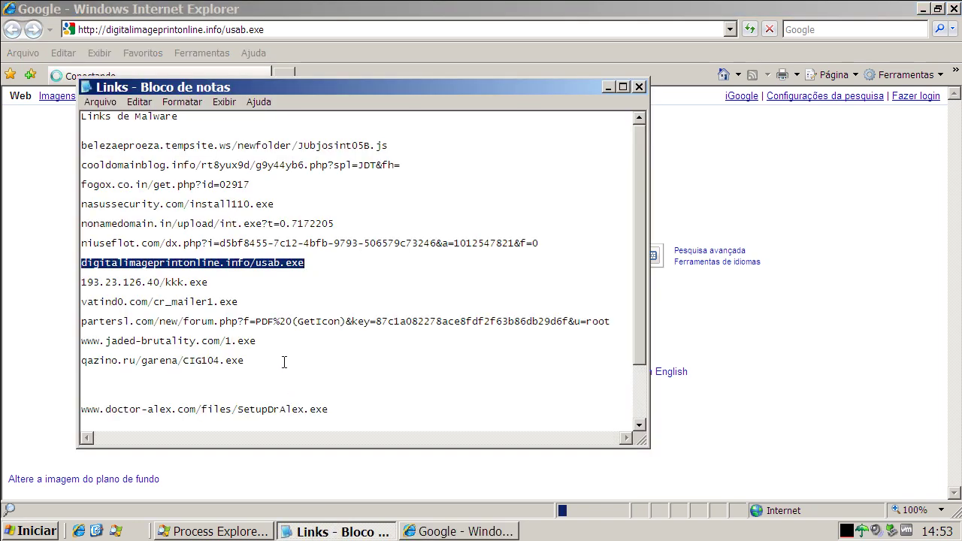
double_click(200, 283)
right_click(199, 284)
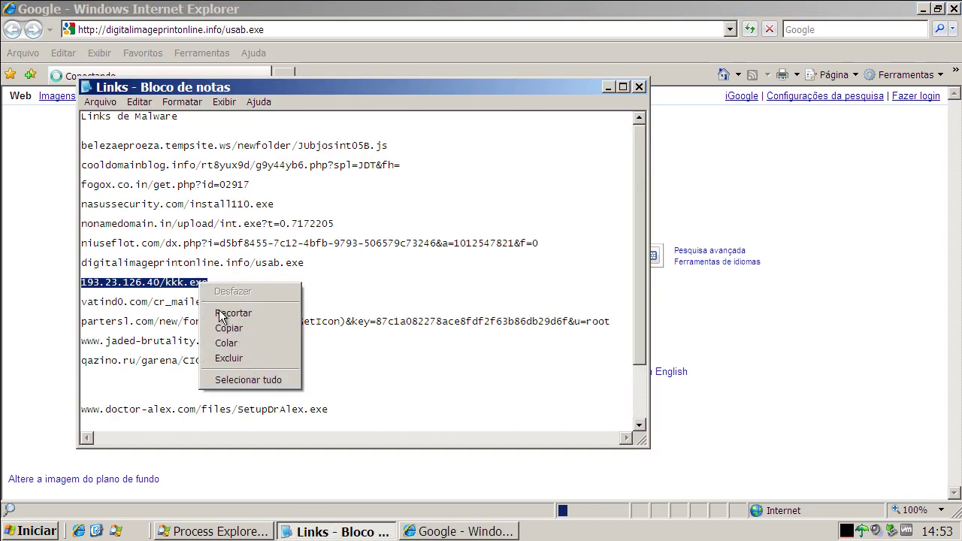
left_click(227, 328)
left_click(280, 73)
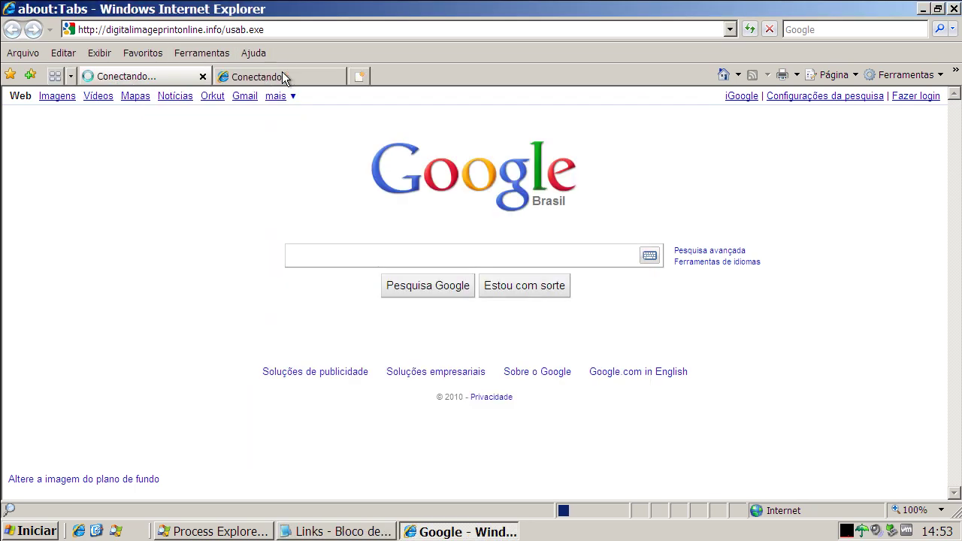
left_click(189, 73)
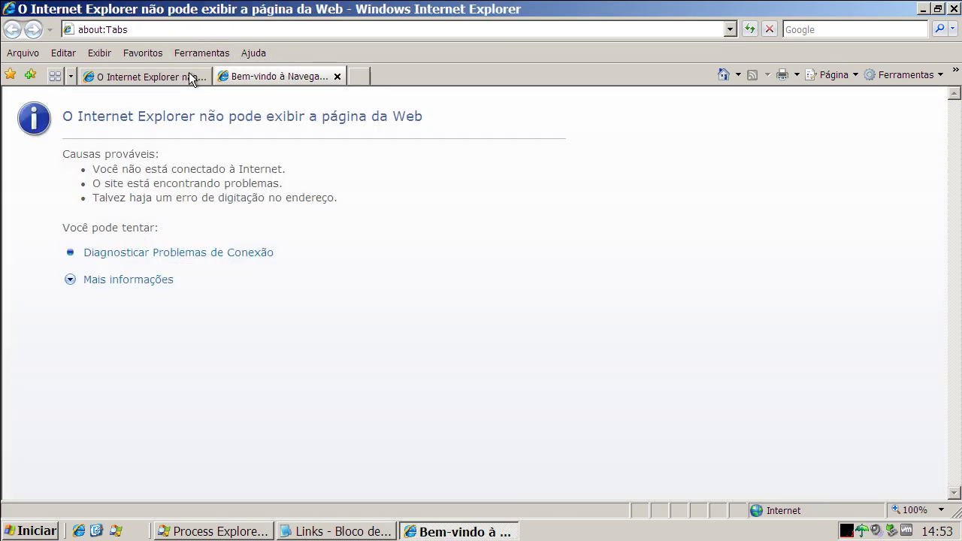
left_click(289, 77)
left_click(337, 77)
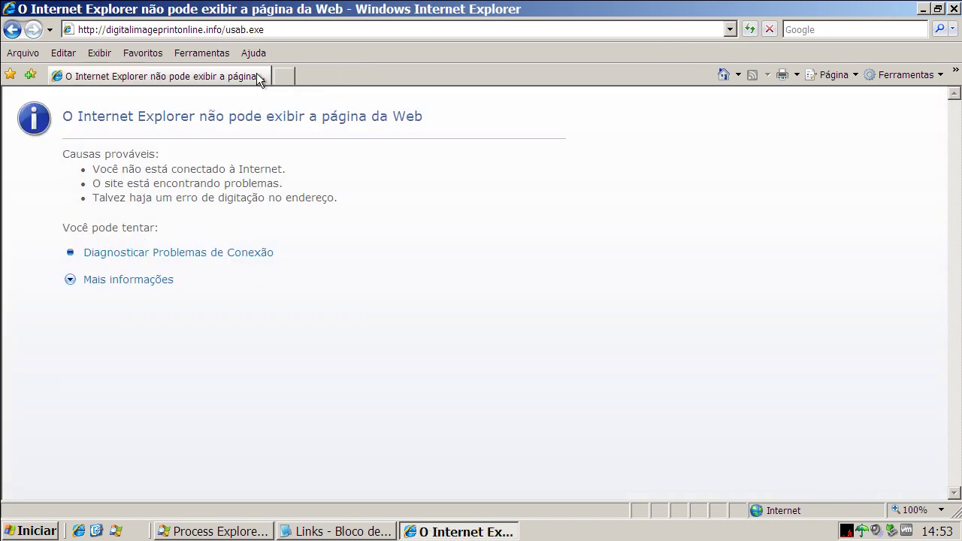
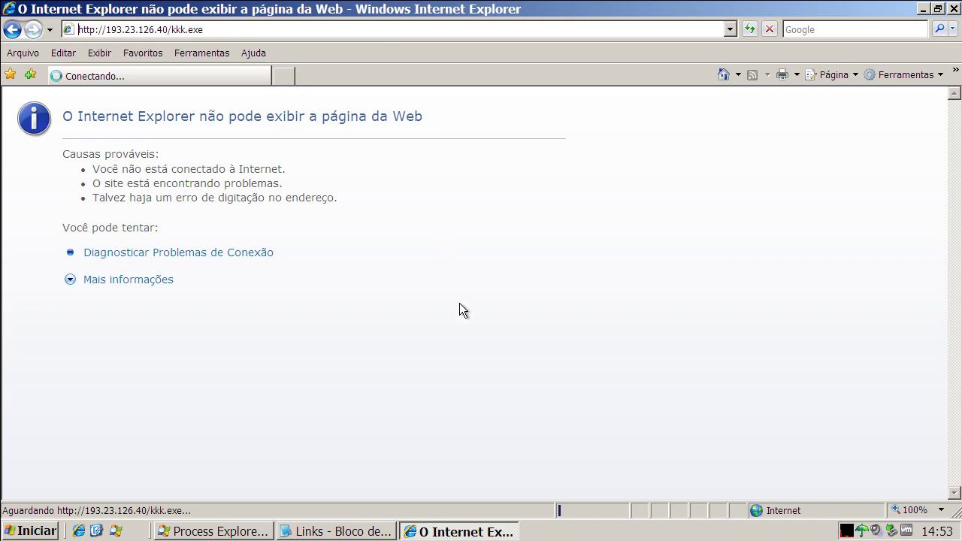
Load vatind0.com/cr_mailer1.exe from the Links list in a new tab and run the downloaded cr_mailer1.exe.
left_click(351, 533)
double_click(212, 302)
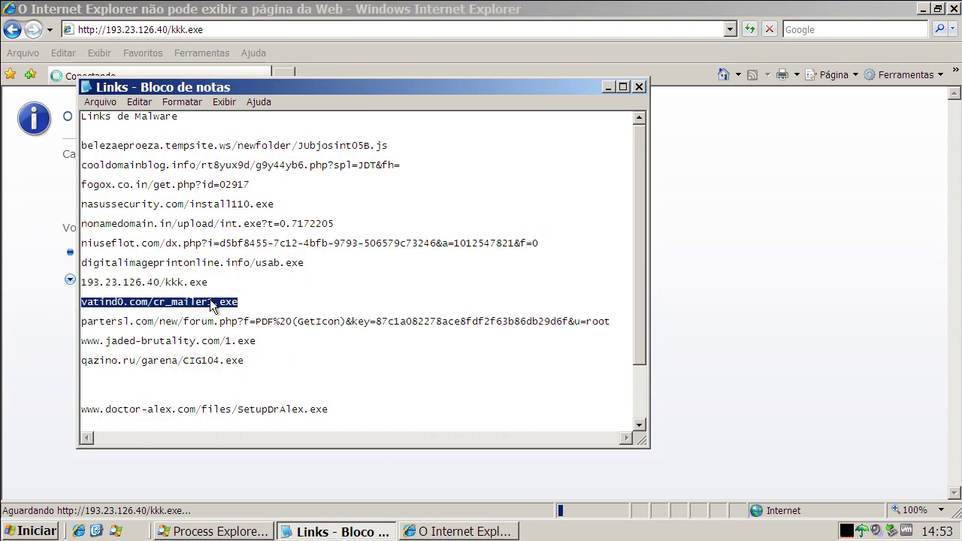
right_click(210, 301)
left_click(248, 345)
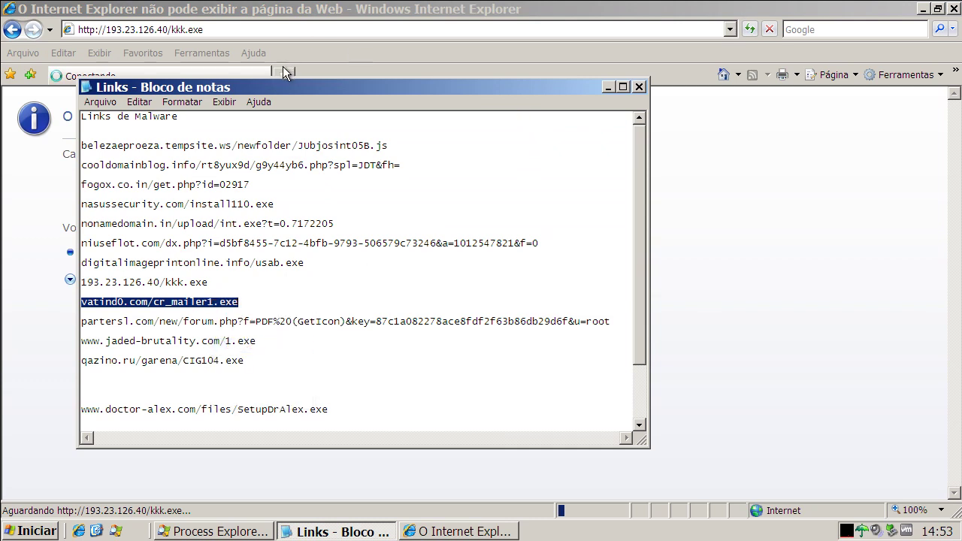
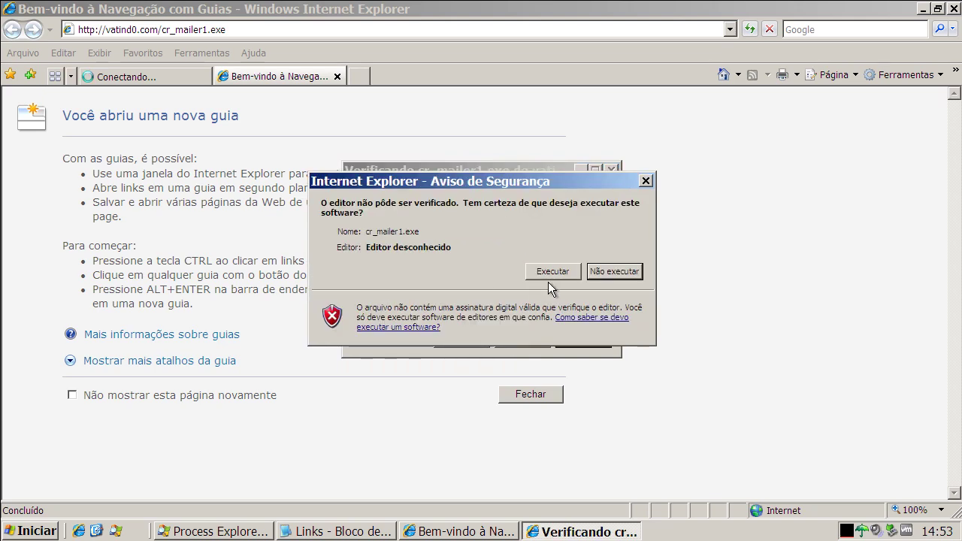
left_click(552, 272)
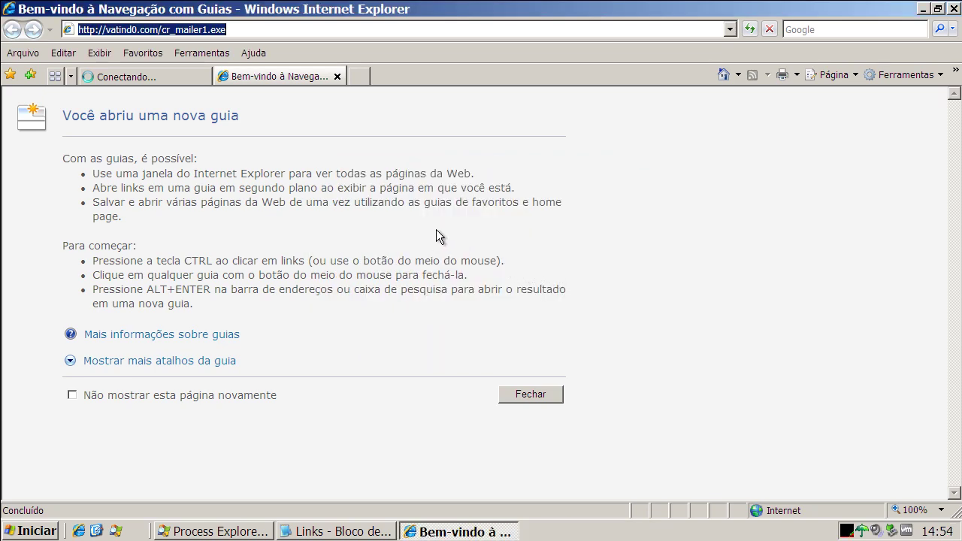
Switch to the 193.23.126.40/kkk.exe search results tab and close it.
left_click(171, 79)
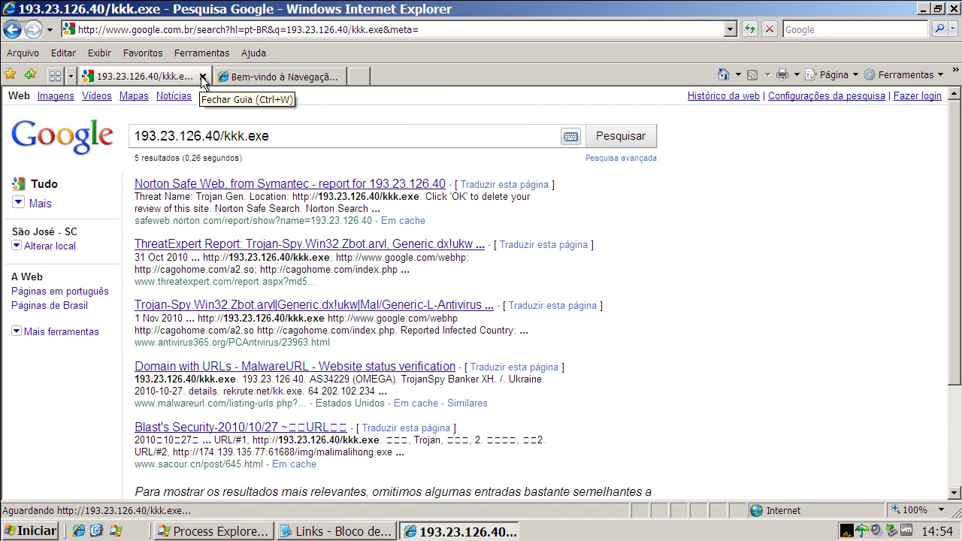
left_click(248, 76)
left_click(207, 76)
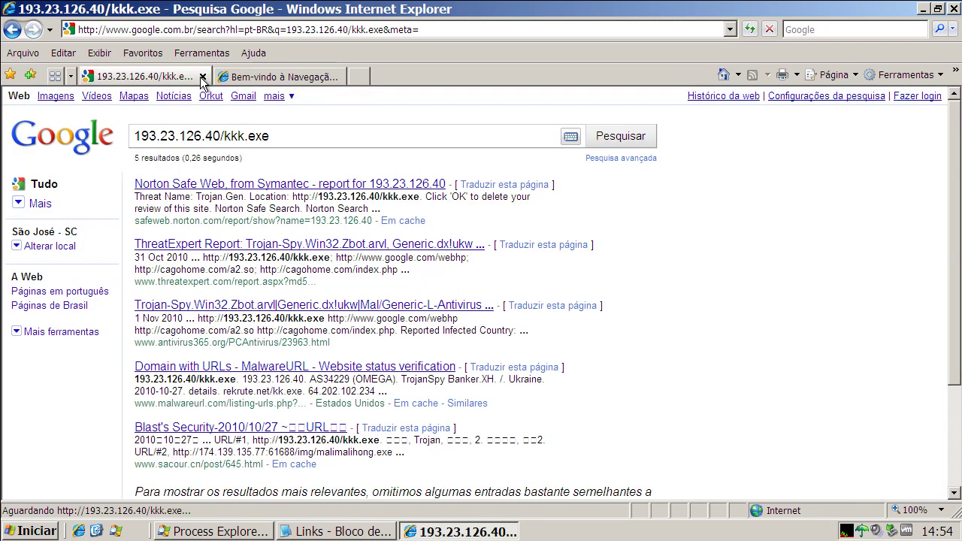
left_click(202, 76)
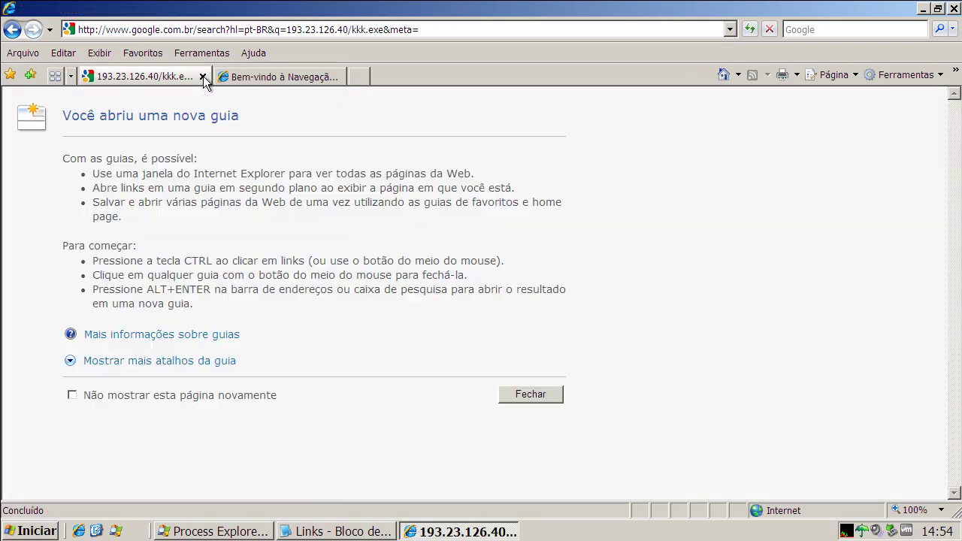
Load the partersl.com/new/forum.php link from the Links list and run the downloaded users_root_file_file.exe.
left_click(312, 531)
double_click(223, 322)
right_click(224, 322)
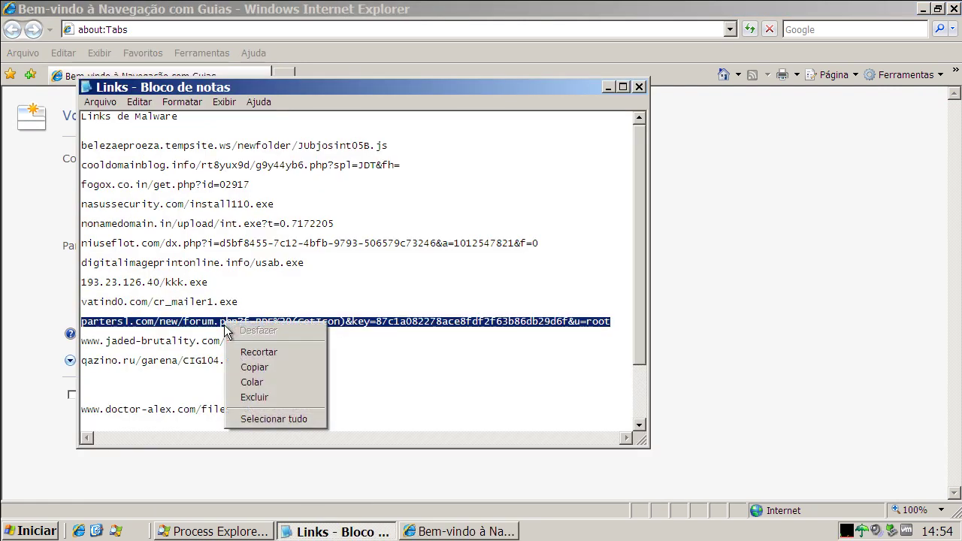
left_click(250, 366)
left_click(149, 30)
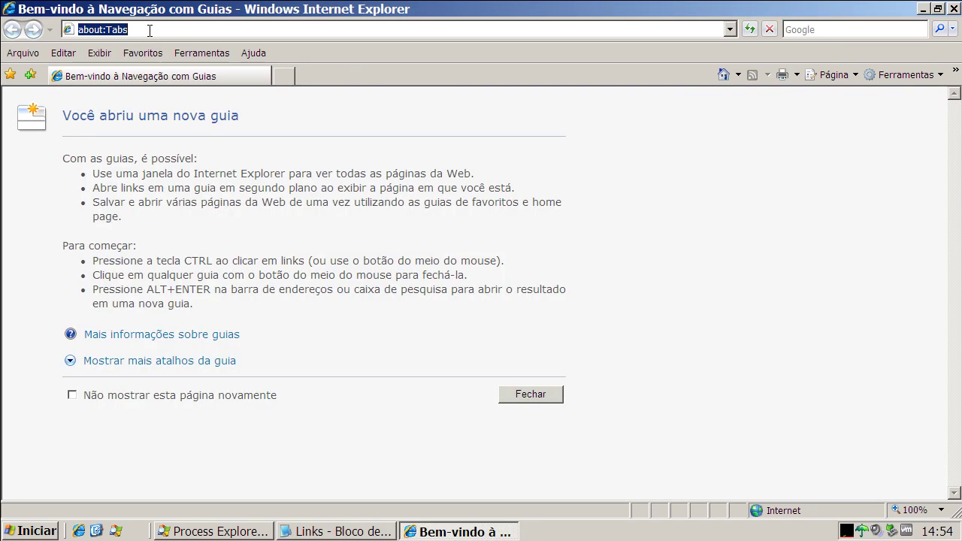
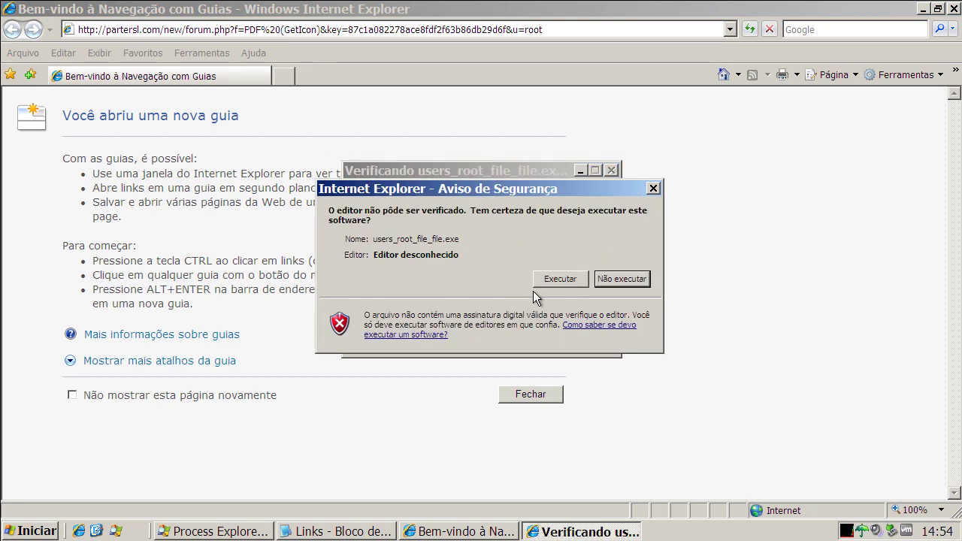
left_click(549, 279)
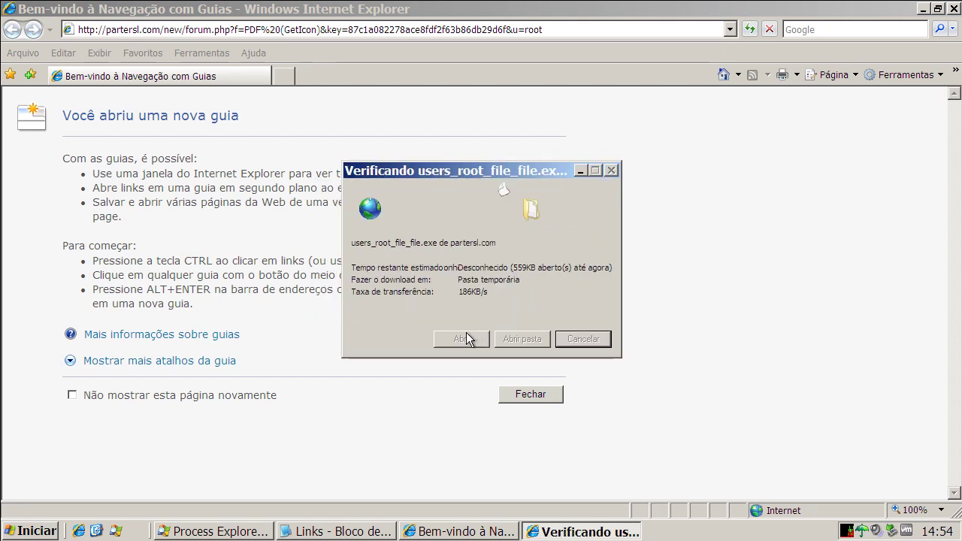
left_click(339, 531)
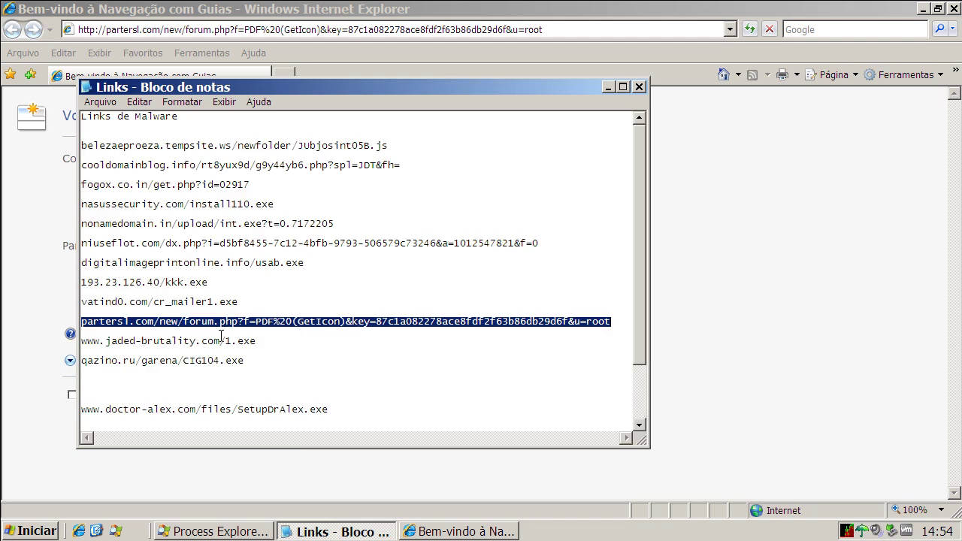
double_click(214, 343)
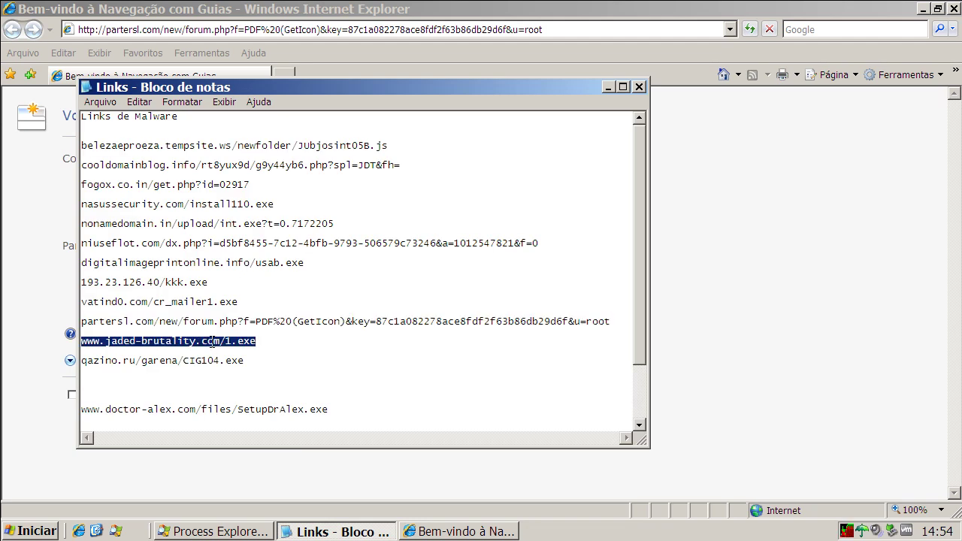
right_click(214, 343)
left_click(243, 389)
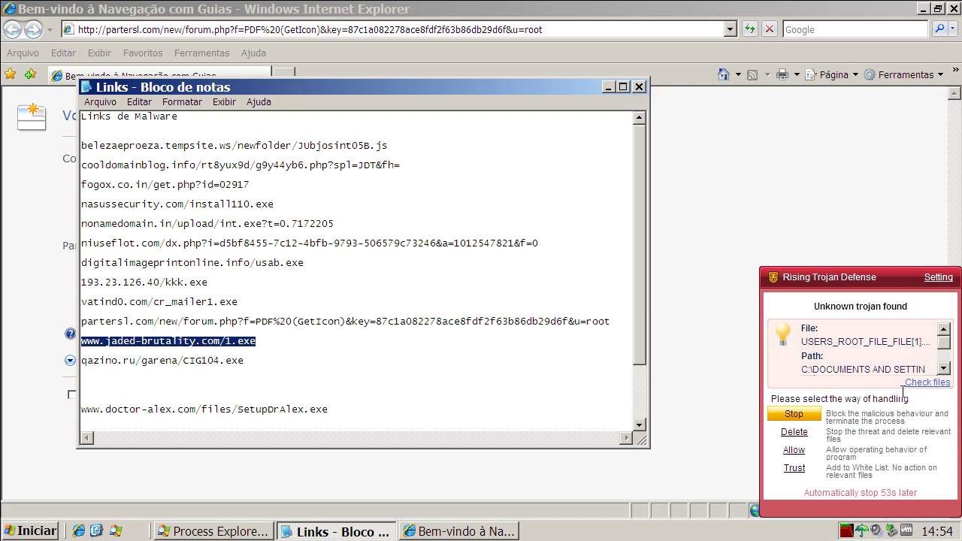
left_click(800, 435)
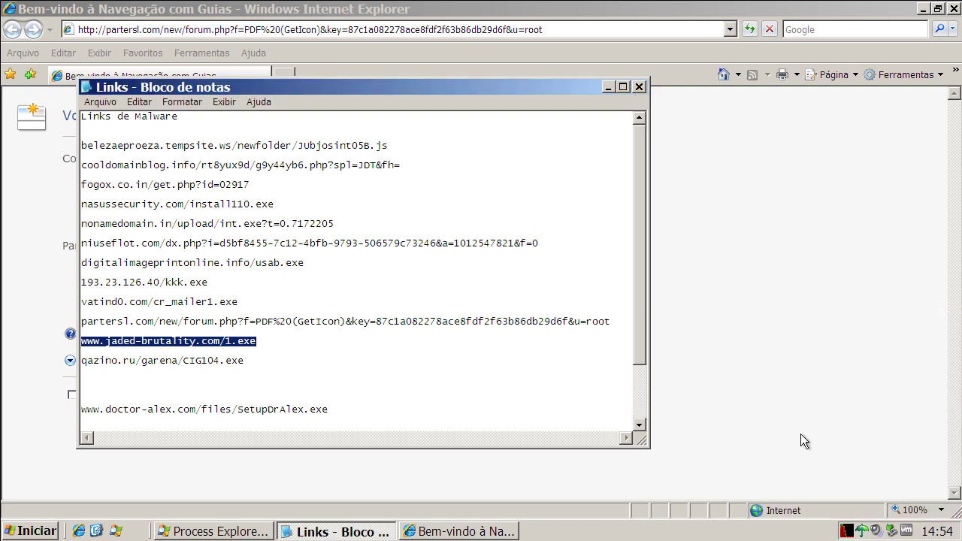
left_click(187, 32)
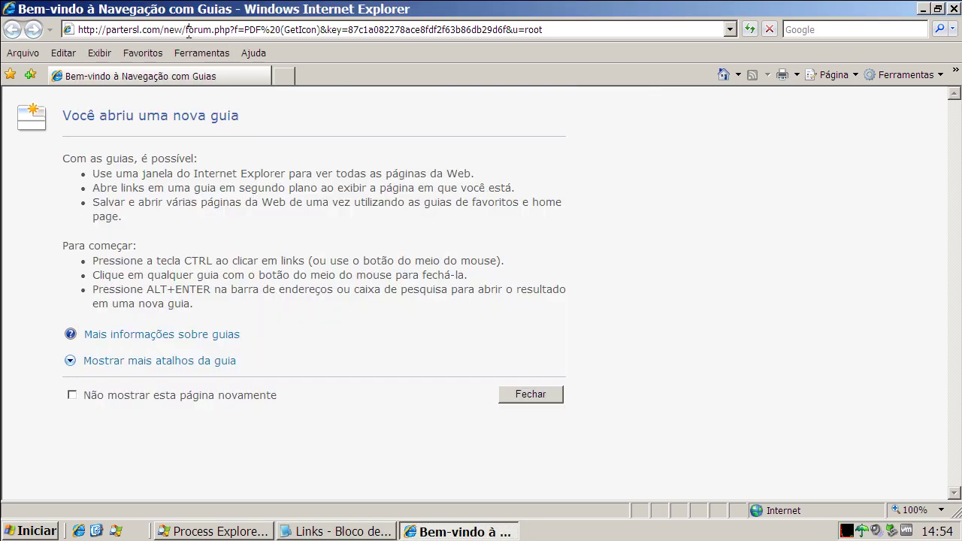
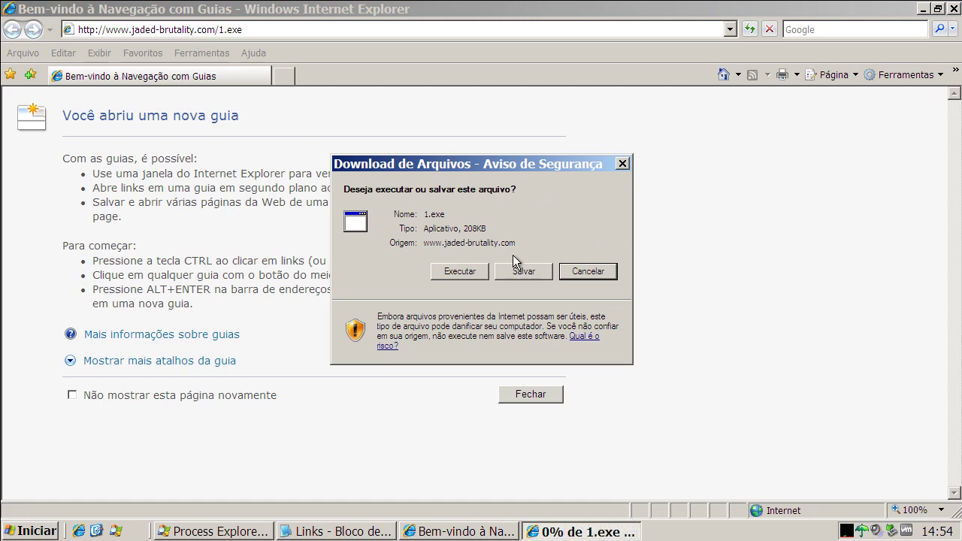
left_click(453, 271)
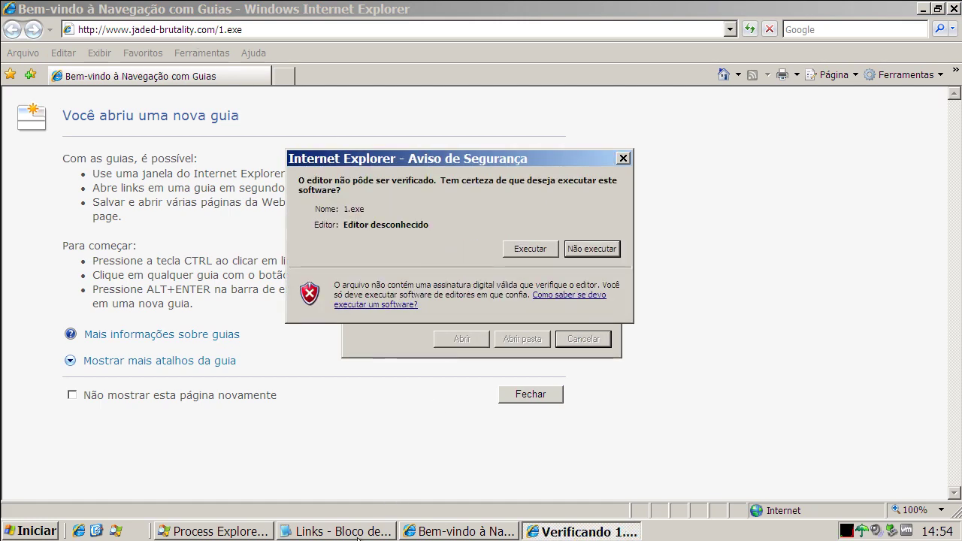
left_click(543, 250)
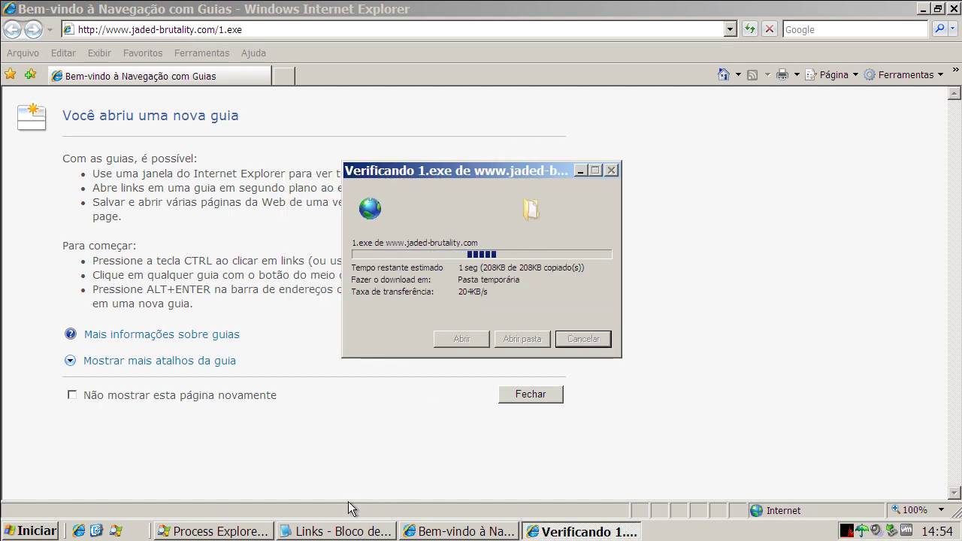
Copy qazino.ru/garena/CIG104.exe from the Links list and dismiss the 1[1].exe error report without sending it.
left_click(353, 532)
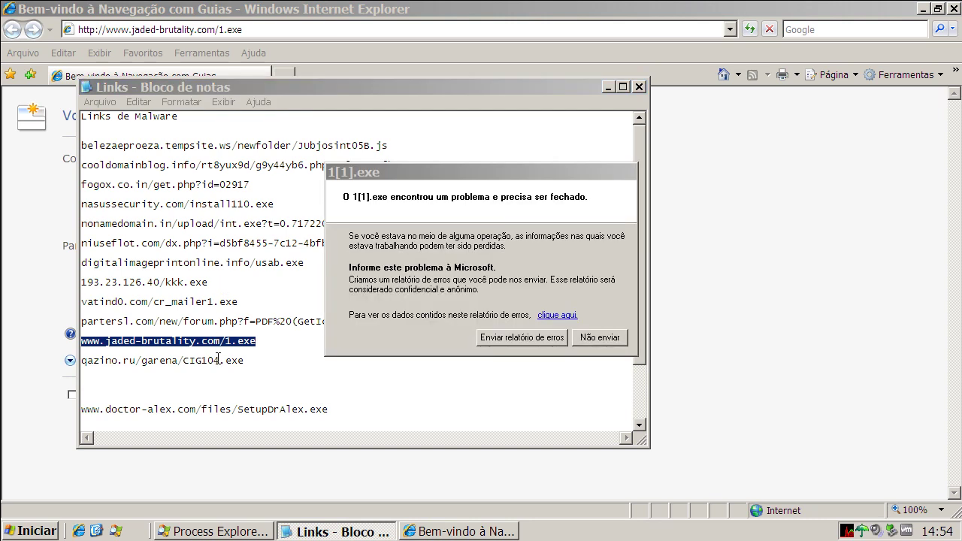
double_click(218, 360)
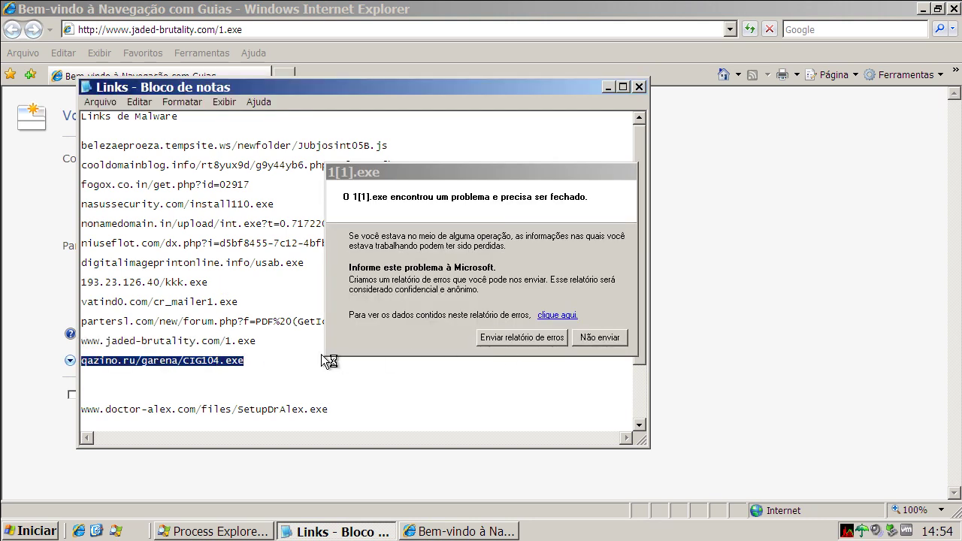
right_click(233, 360)
left_click(272, 409)
left_click(589, 338)
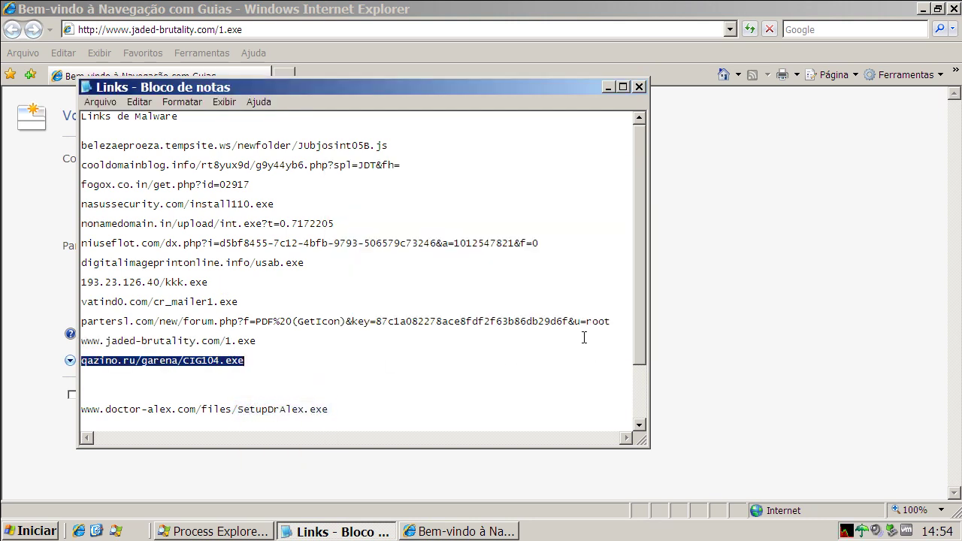
Load the copied qazino.ru/garena/CIG104.exe link, run the downloaded CIG104.exe, and close the sysreg window.
left_click(609, 87)
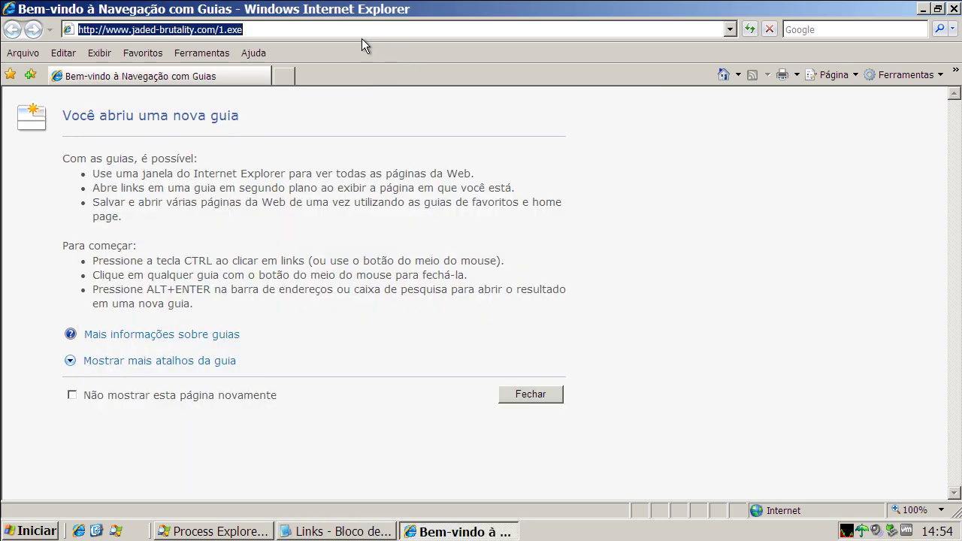
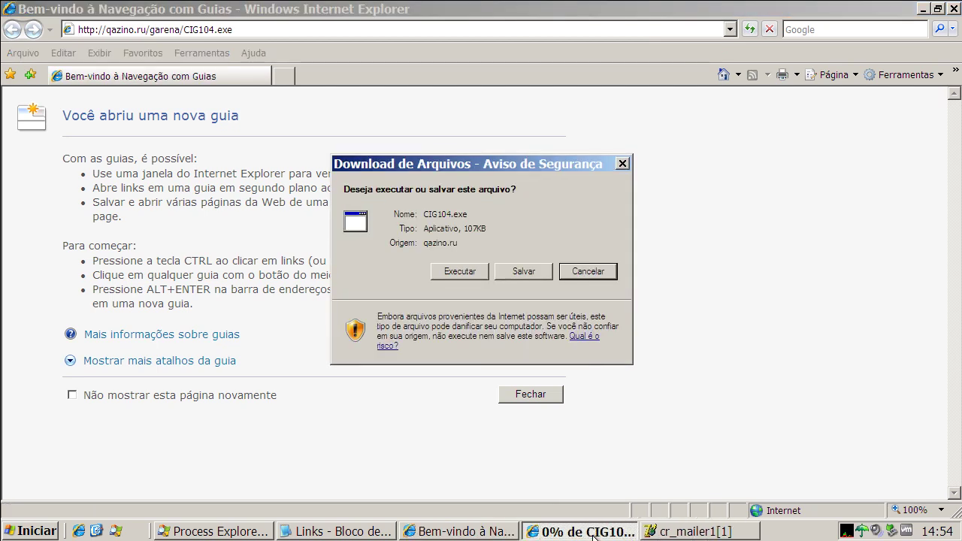
left_click(461, 273)
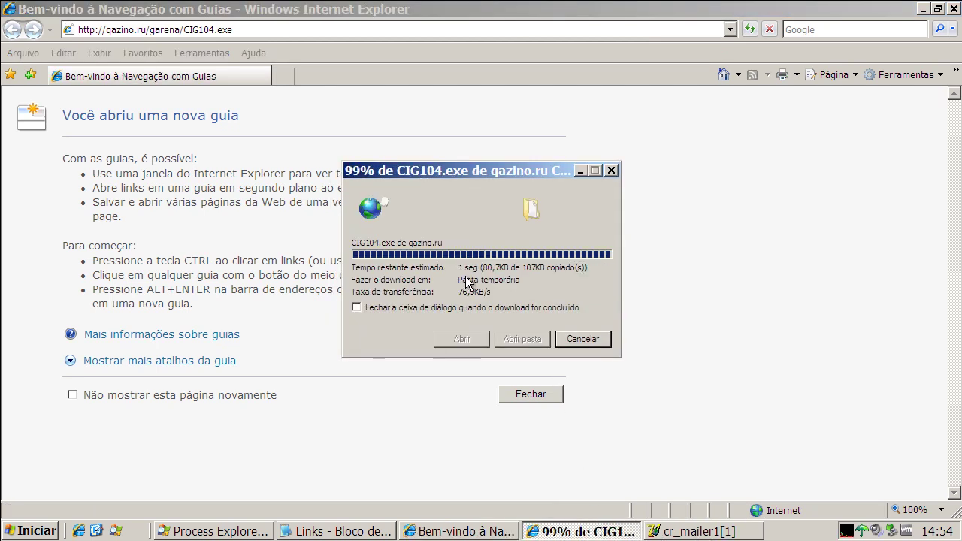
left_click(535, 268)
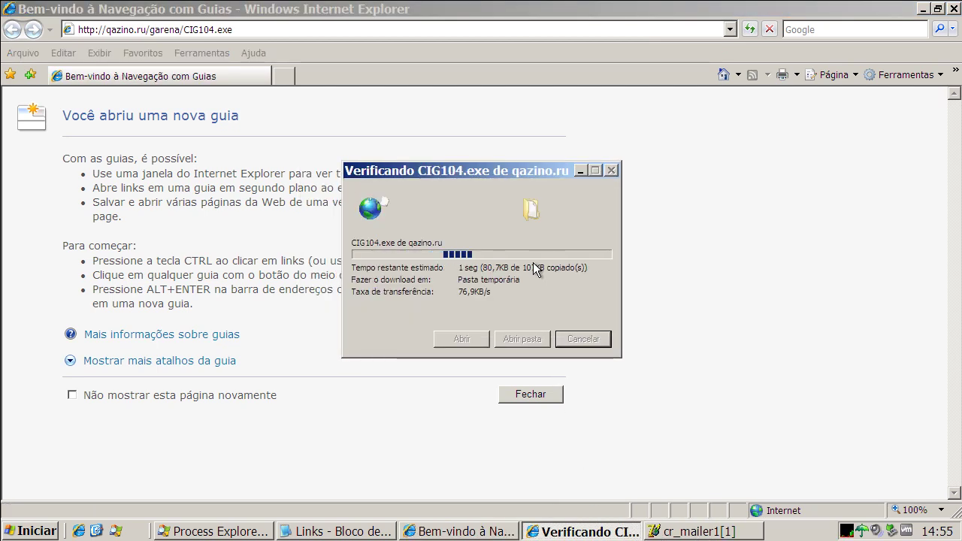
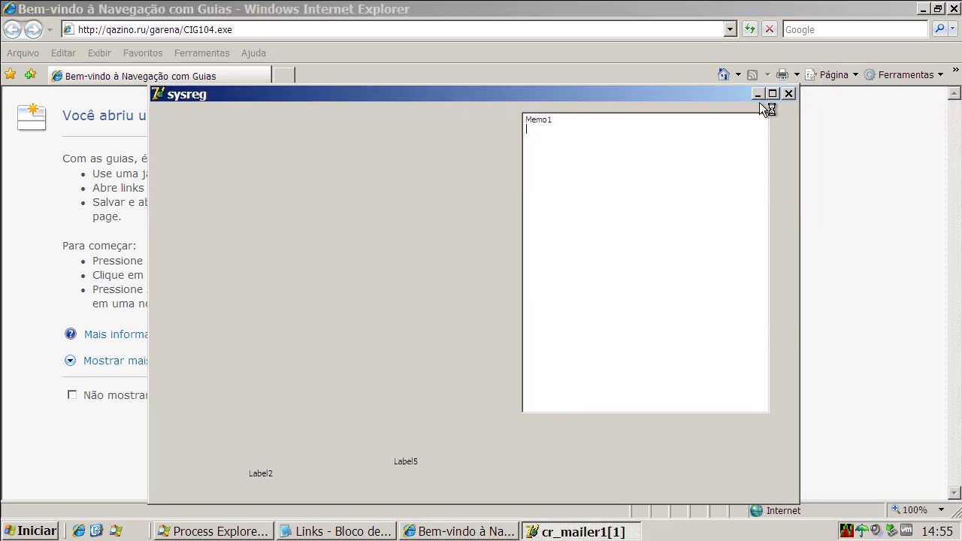
left_click(788, 94)
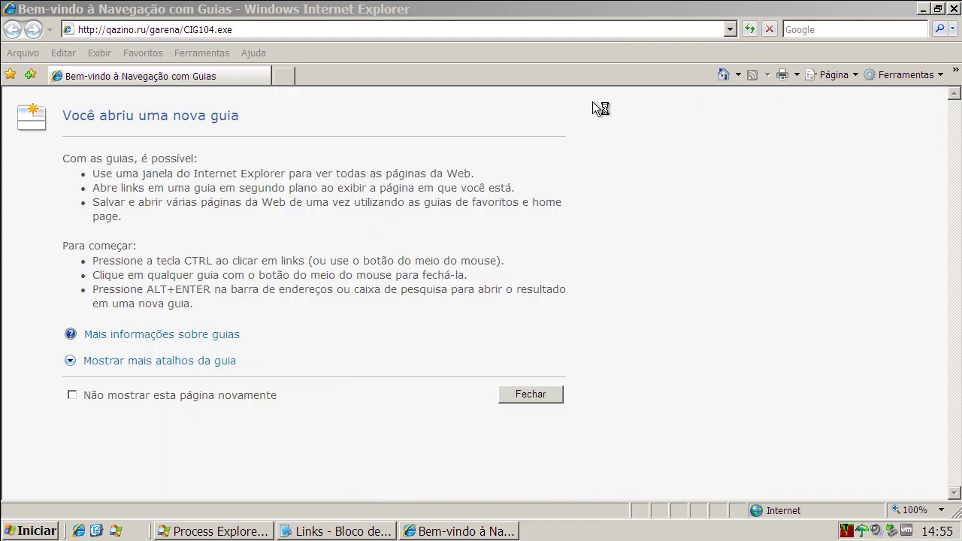
Load the browser's home page and stop the malicious ELUPT.EXE process flagged by Rising Trojan Defense.
left_click(719, 73)
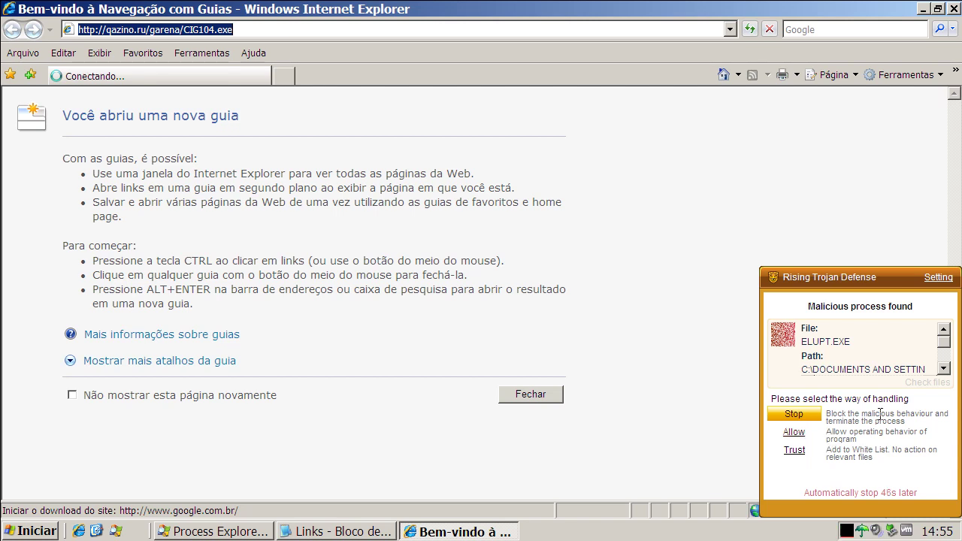
left_click(796, 418)
left_click(366, 538)
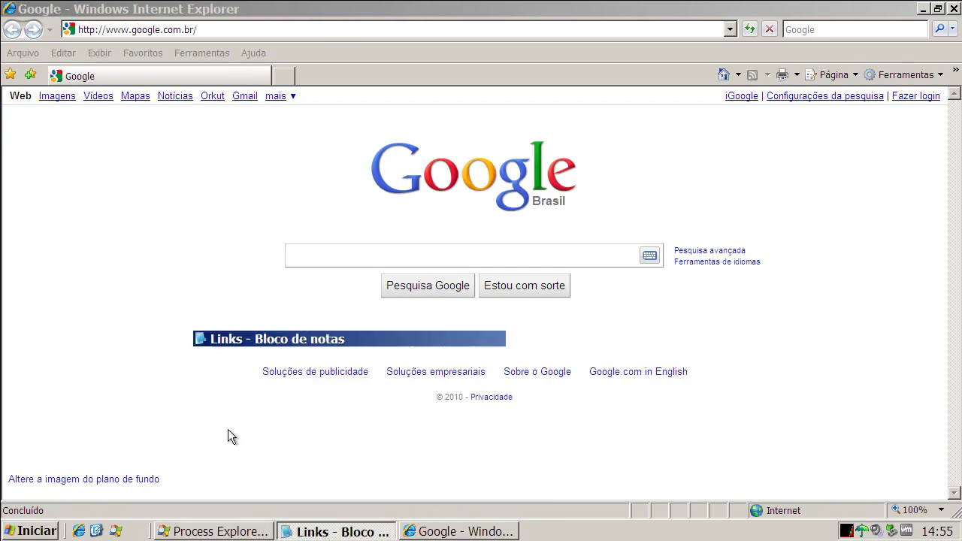
double_click(169, 408)
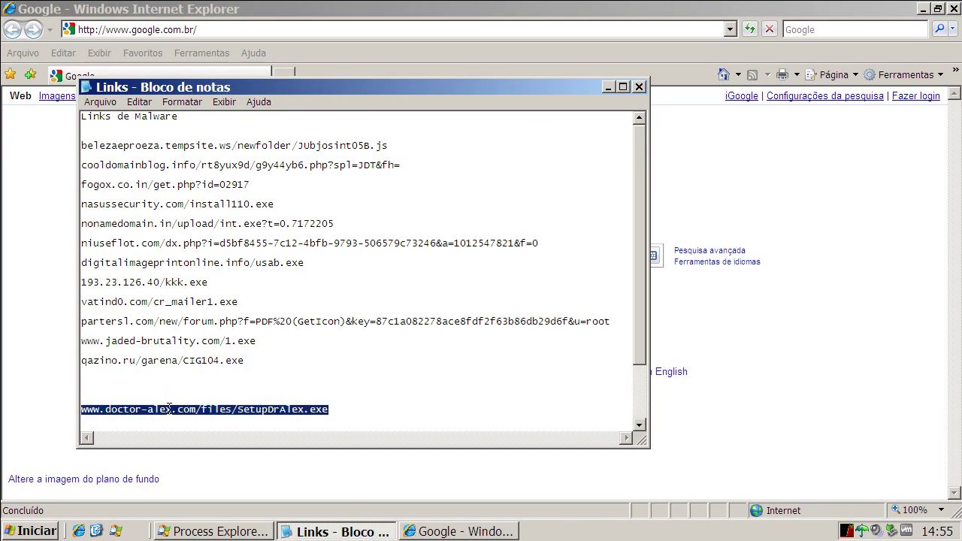
right_click(170, 409)
left_click(197, 455)
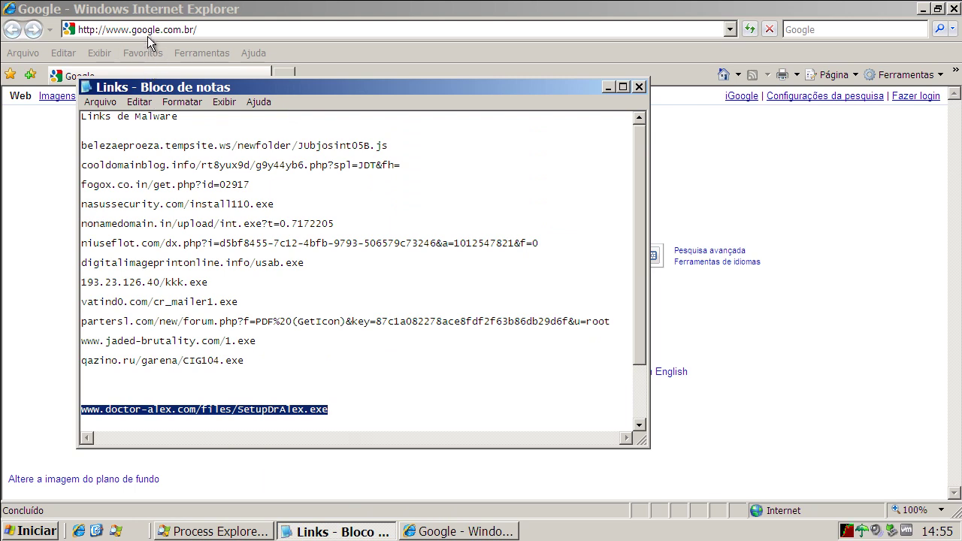
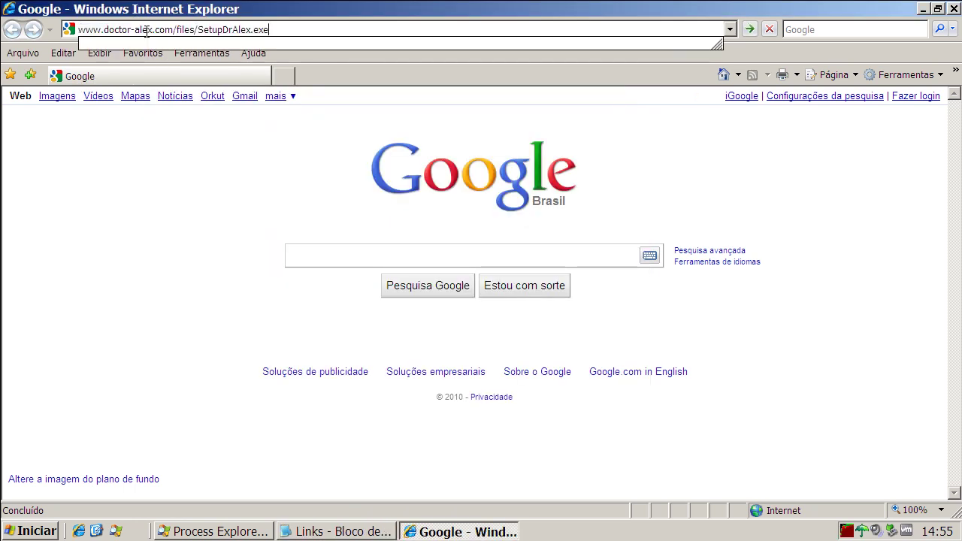
key("Return")
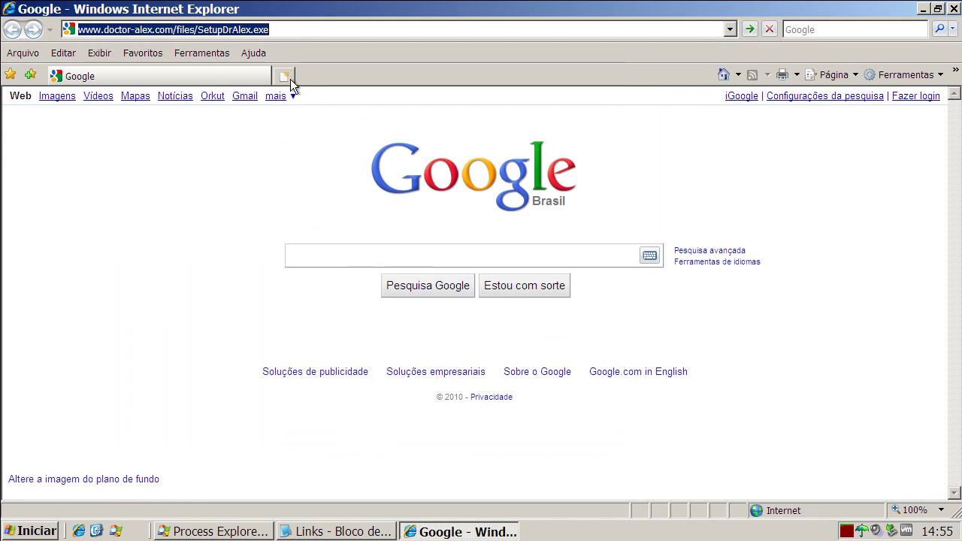
key("Return")
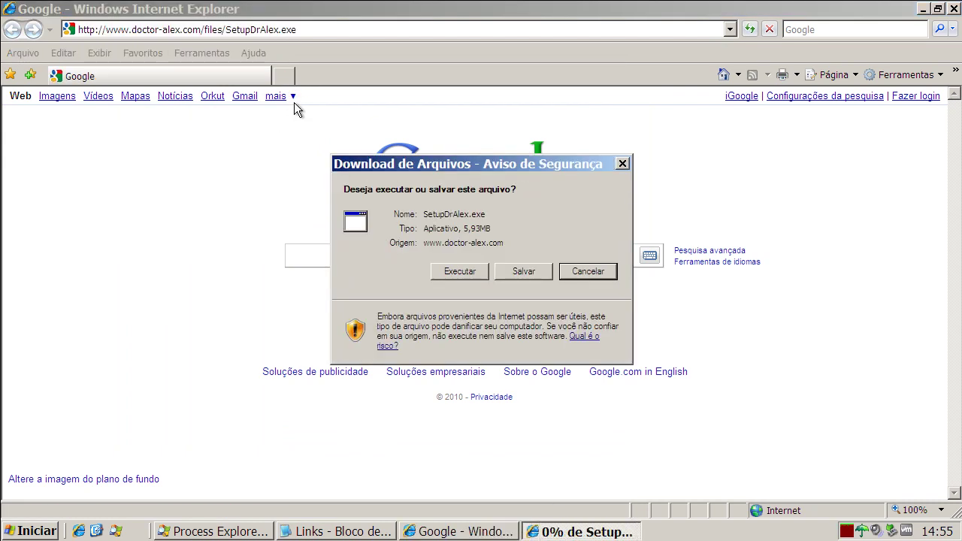
left_click(465, 271)
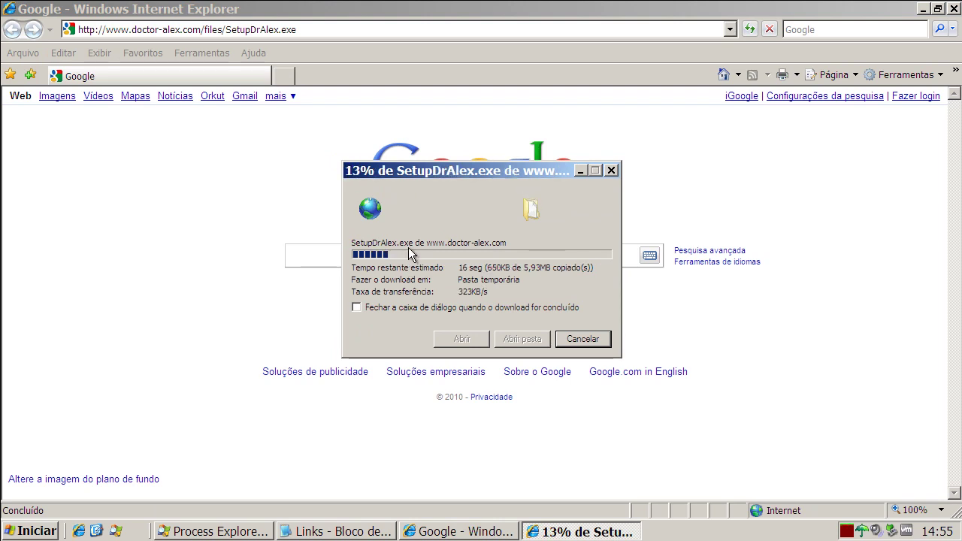
Copy scaner-tgaa.tk/go/?afid=51 from the Links list and load it in a new browser tab.
left_click(380, 531)
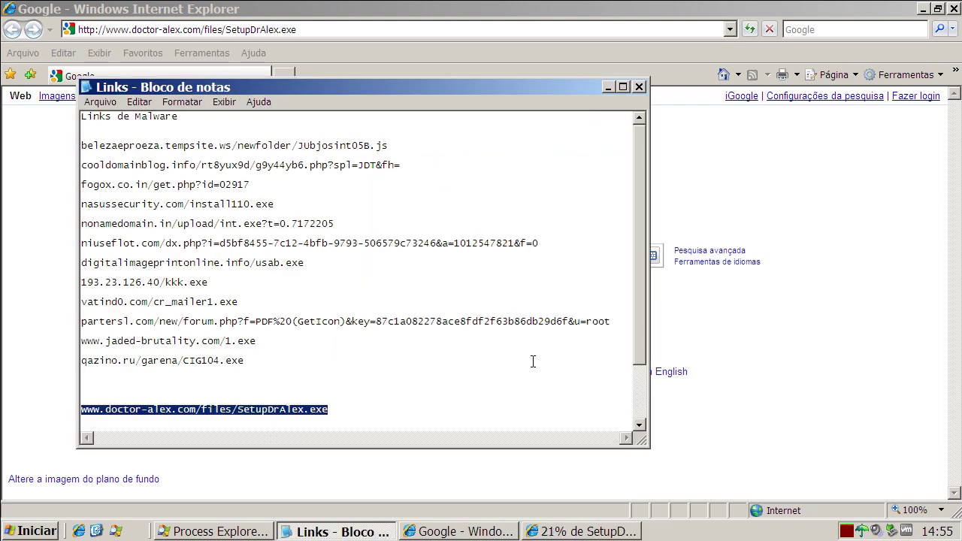
left_click_drag(640, 302, 644, 338)
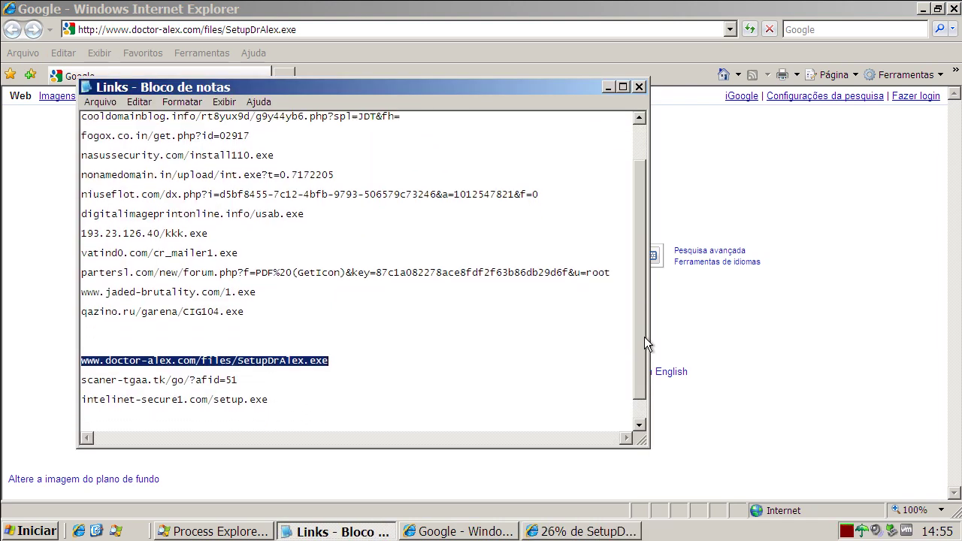
double_click(129, 379)
right_click(128, 381)
left_click(159, 424)
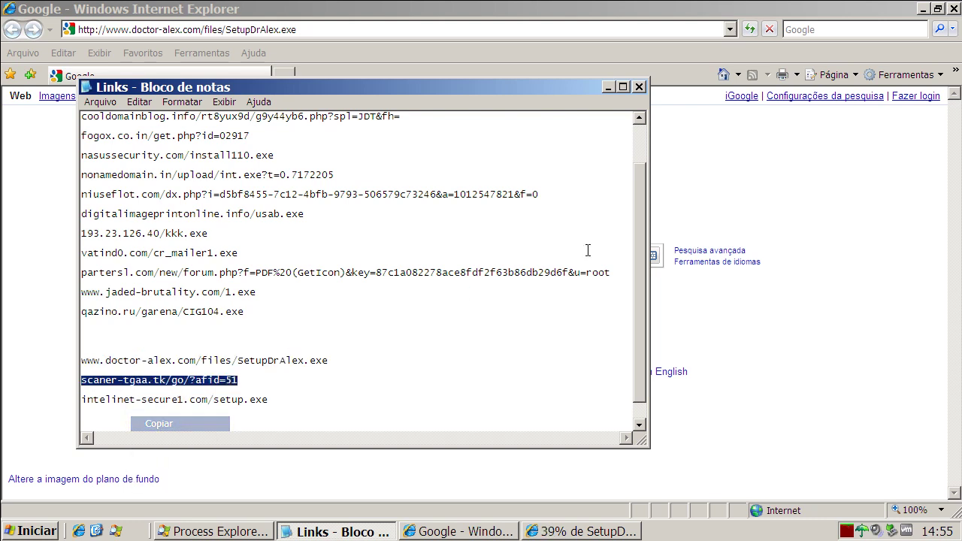
left_click(608, 89)
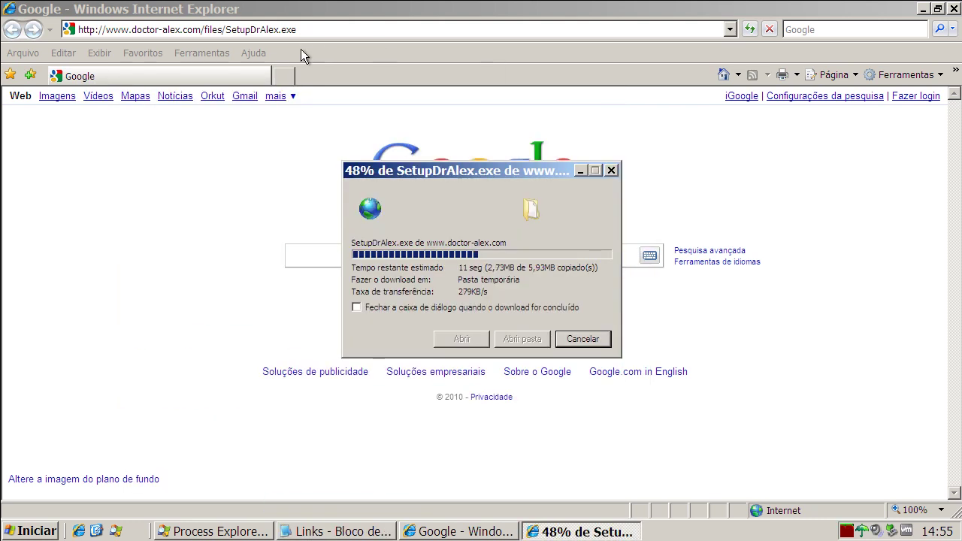
left_click(283, 76)
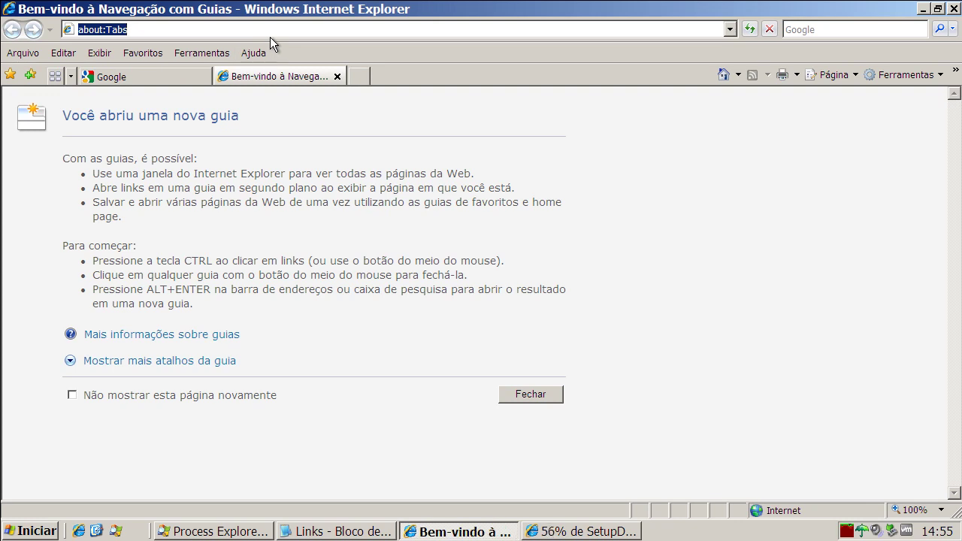
key("ctrl+v")
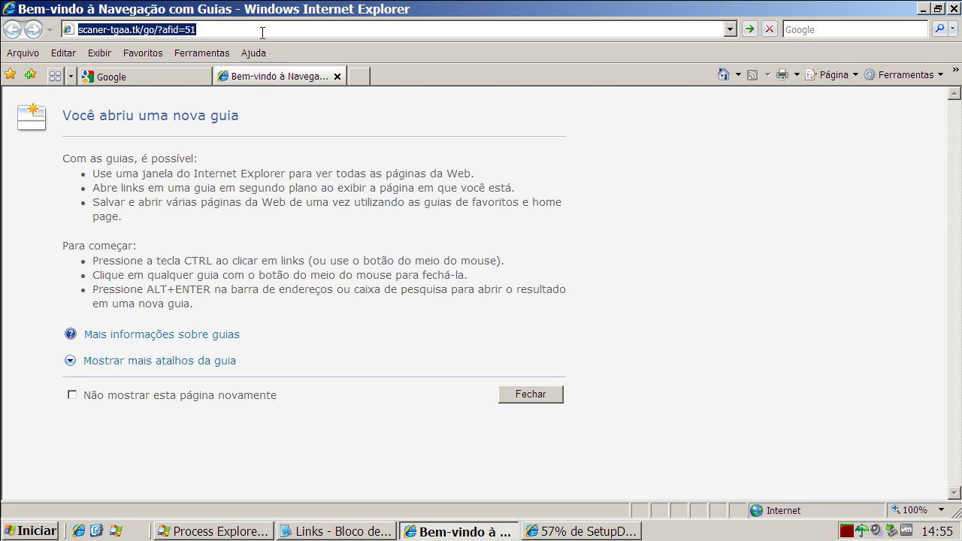
key("Return")
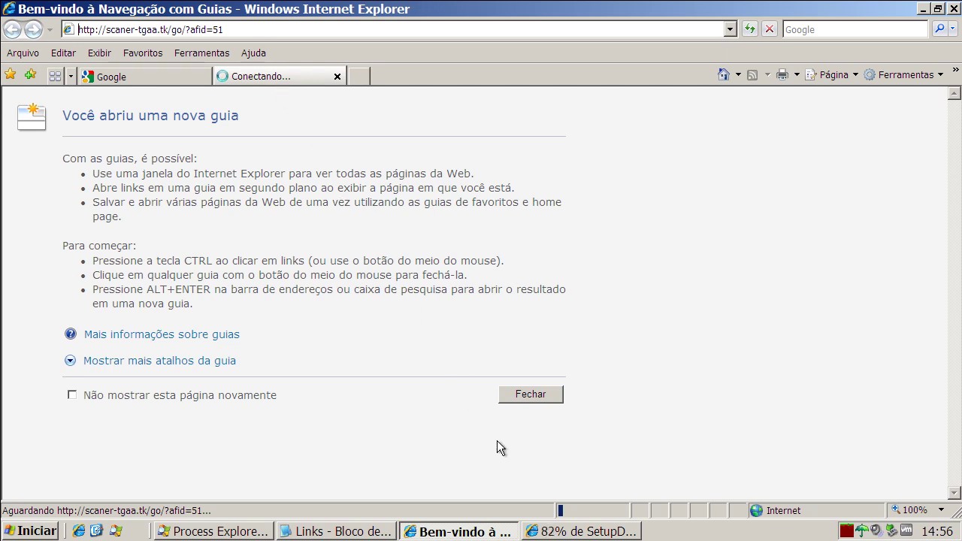
Confirm running SetupDrAlex.exe, accept the Doctor Alex license, install it with the default options, and launch it when setup finishes.
left_click(554, 526)
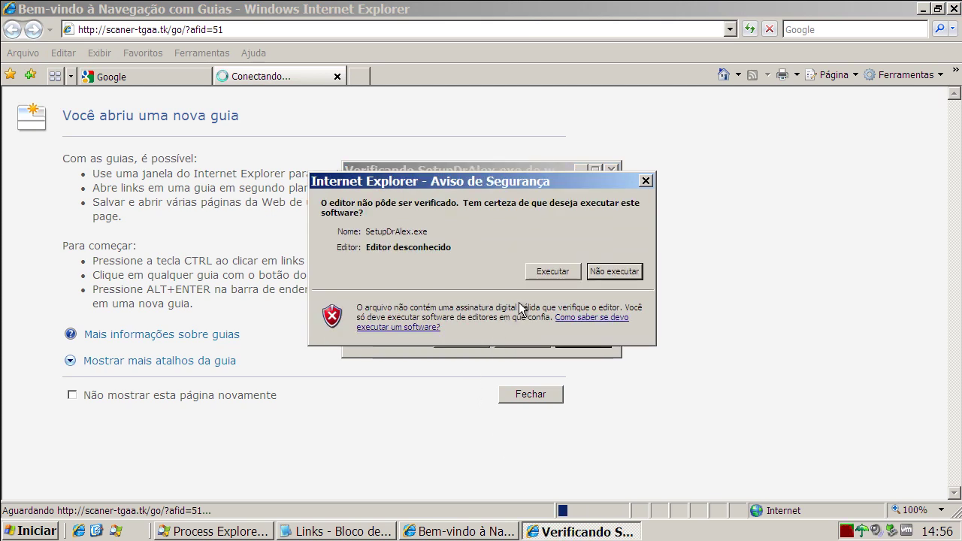
left_click(538, 331)
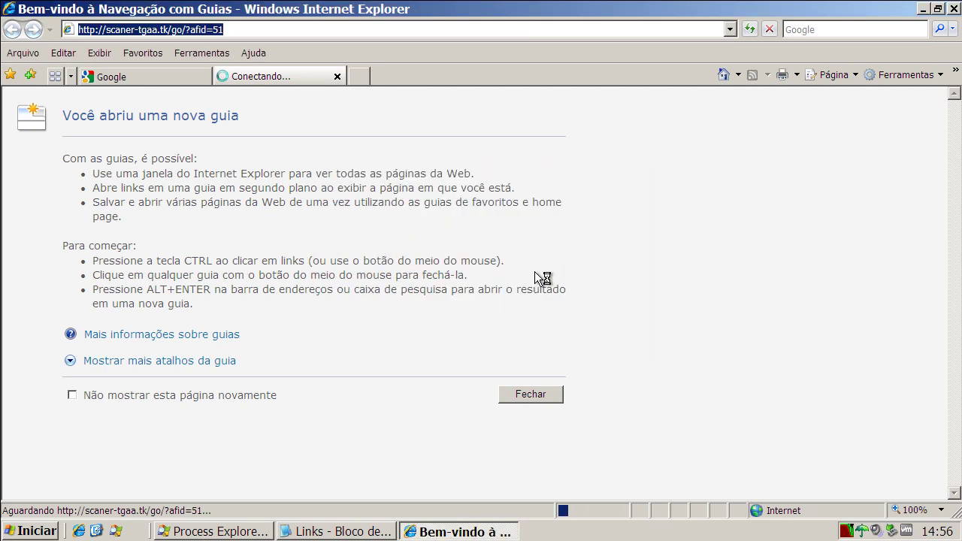
left_click(565, 385)
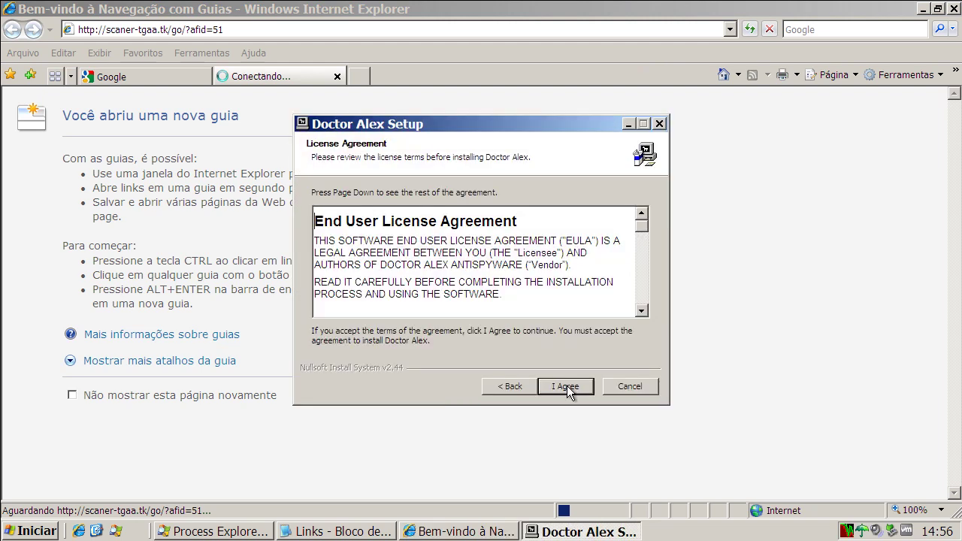
left_click(565, 385)
left_click(565, 385)
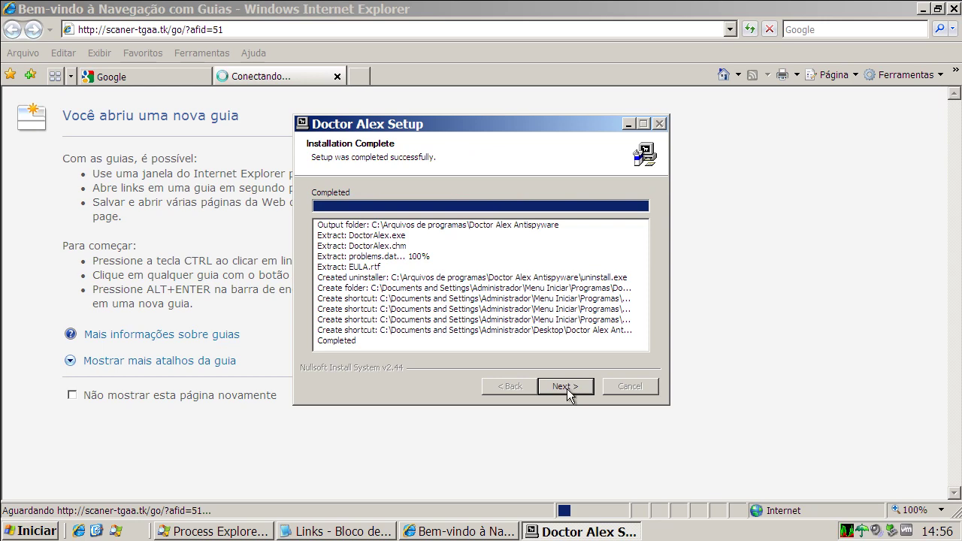
left_click(567, 388)
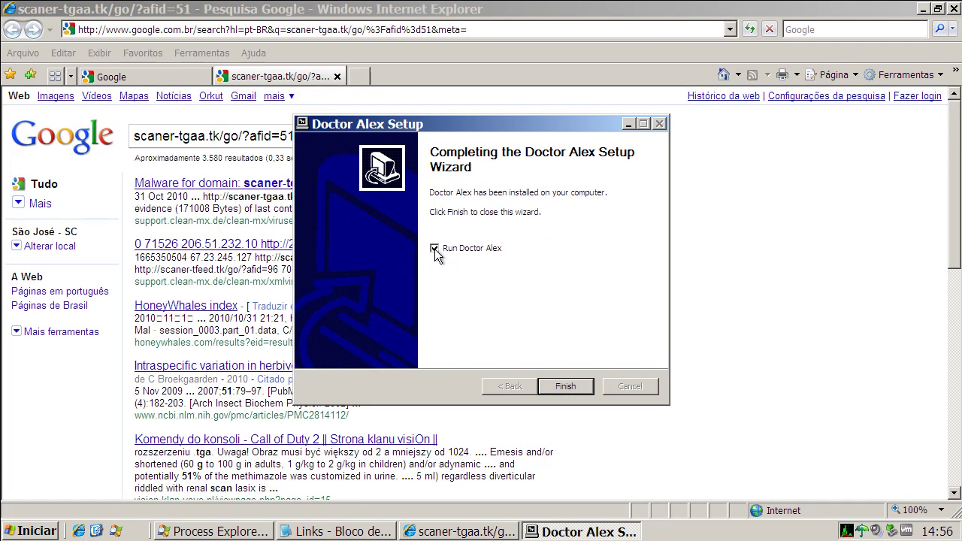
left_click(564, 386)
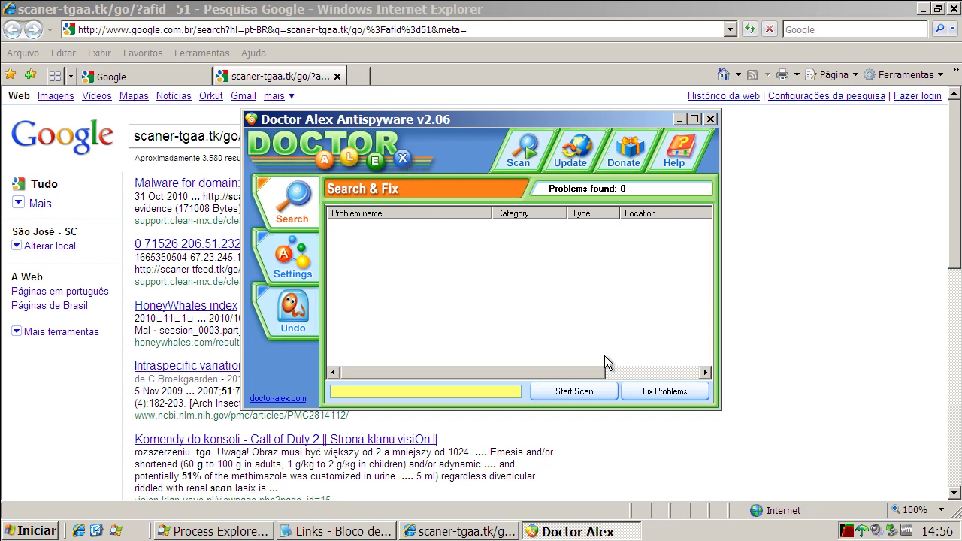
Check for Doctor Alex Antispyware updates, then start and stop a scan before closing the program.
left_click(571, 165)
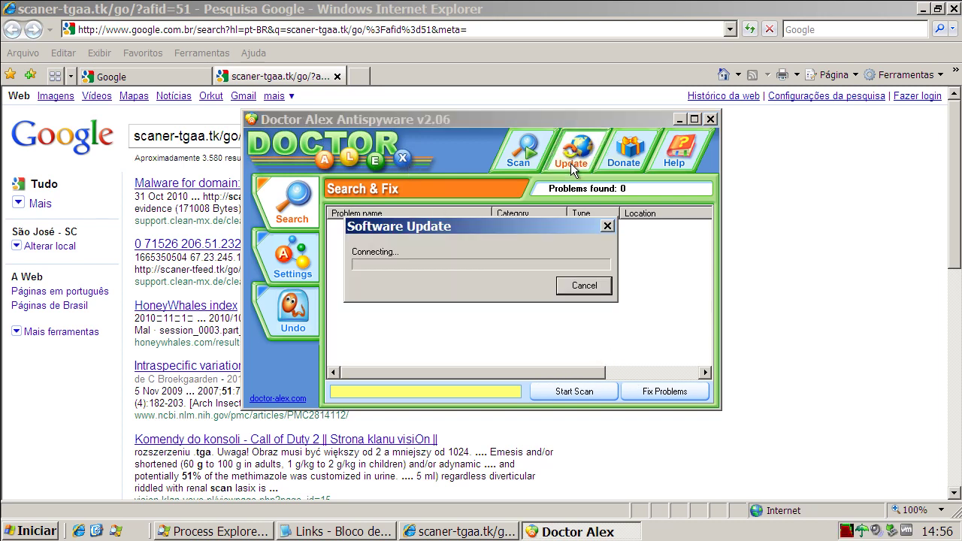
left_click(501, 299)
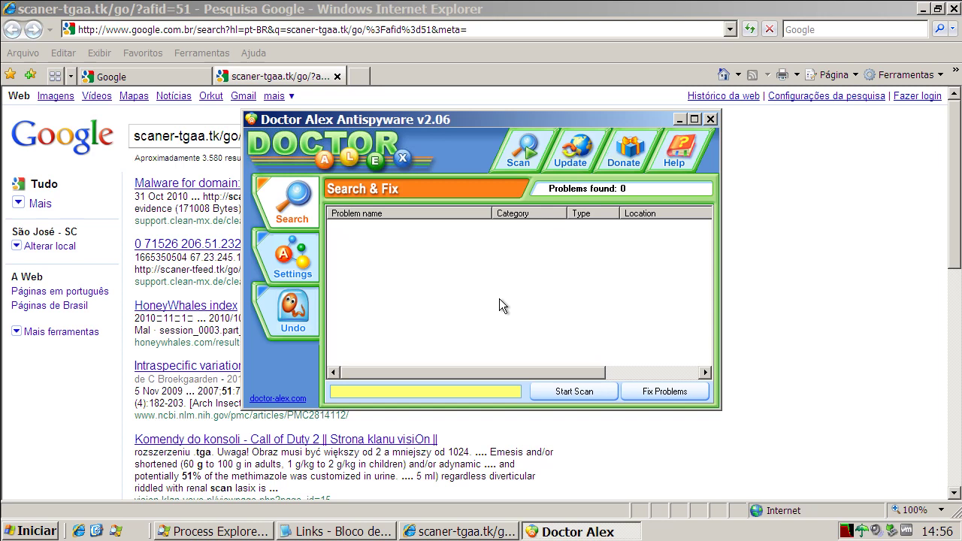
left_click(511, 162)
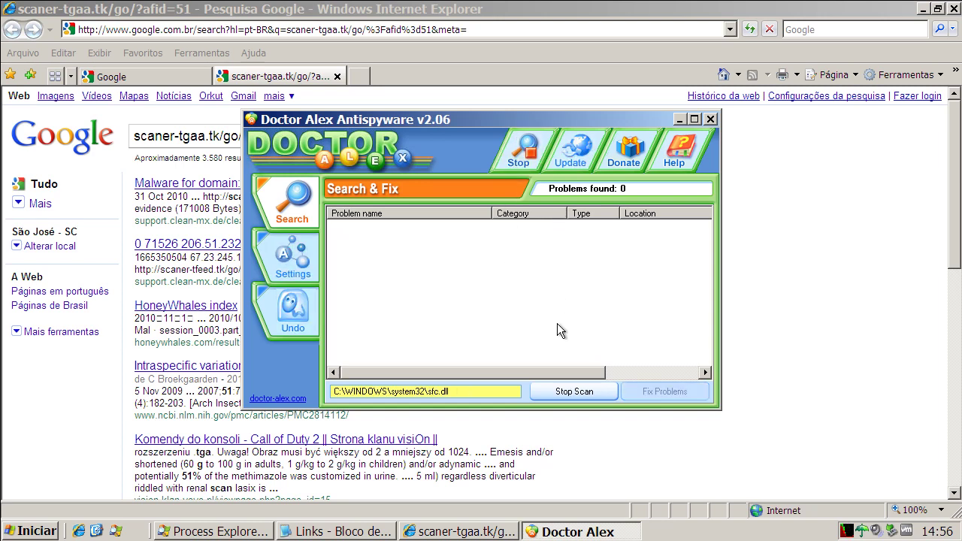
left_click(573, 392)
left_click(710, 119)
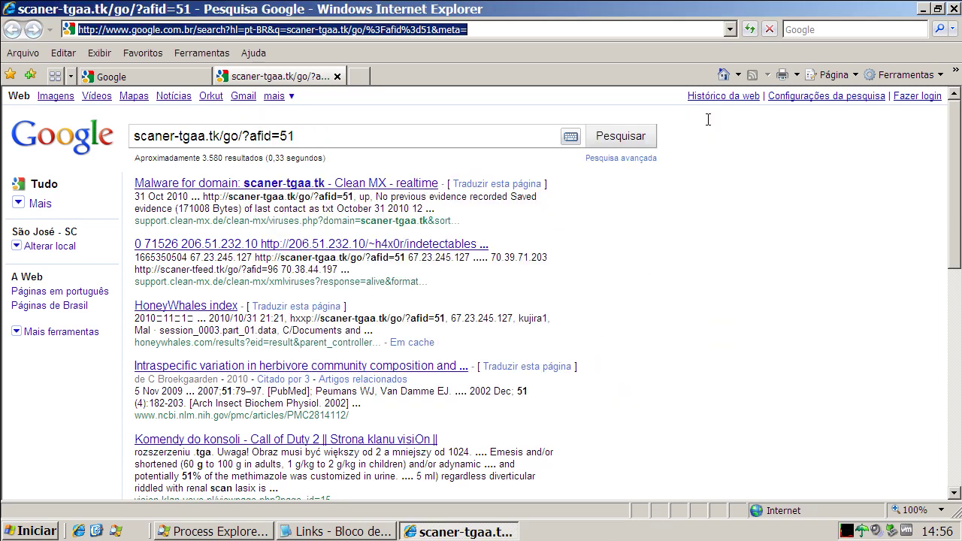
Review the running processes in Process Explorer, then close the browser tab with the scaner-tgaa.tk search results.
left_click(193, 531)
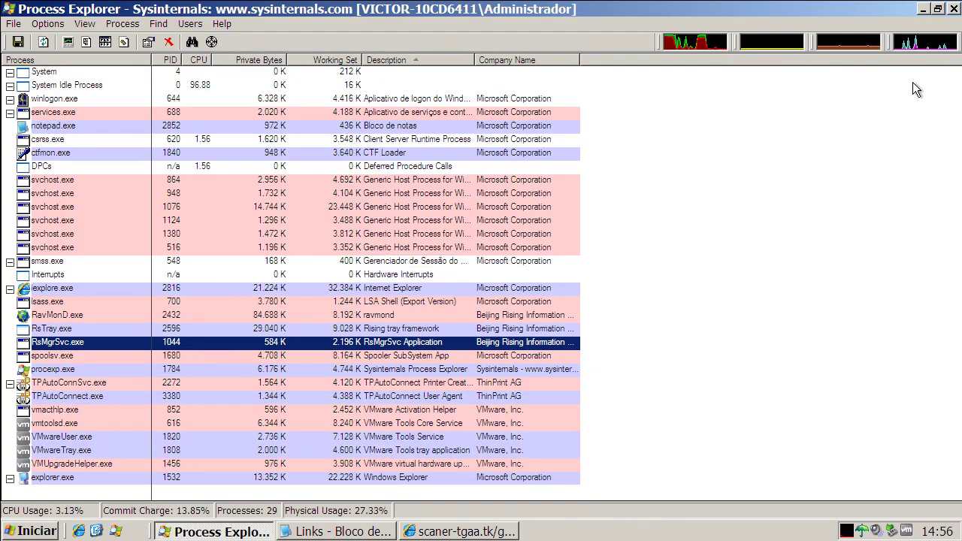
left_click(922, 9)
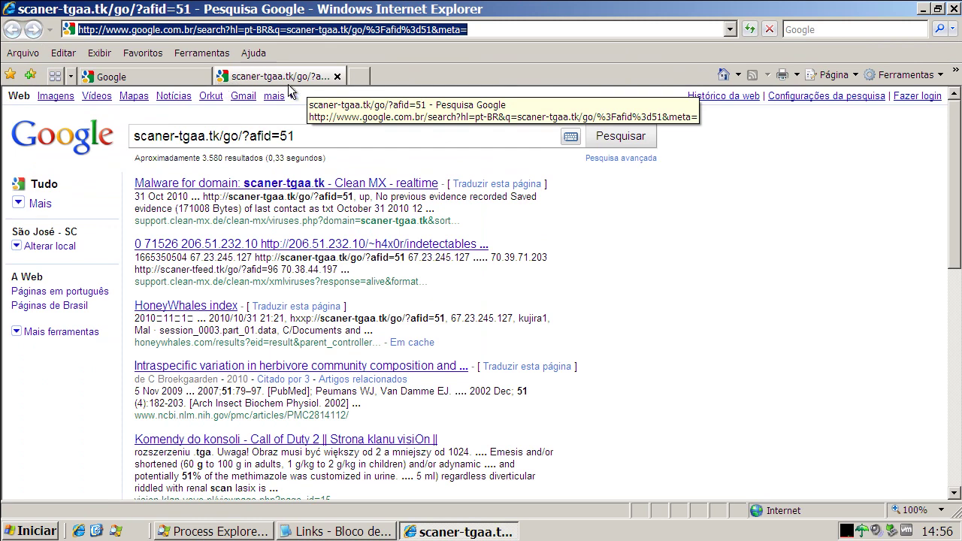
left_click(338, 78)
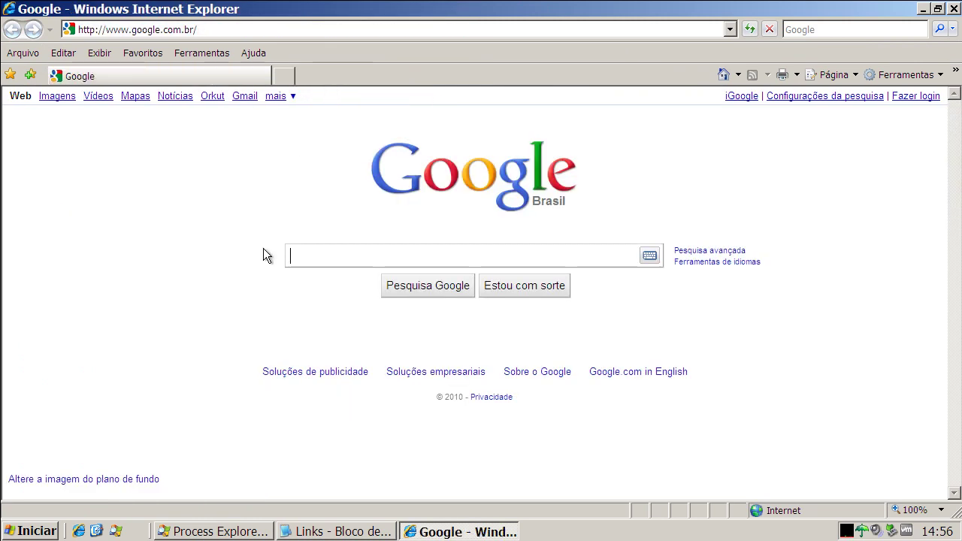
Copy the intelinet-secure1.com/setup.exe link from the Links list and close the list.
left_click(308, 531)
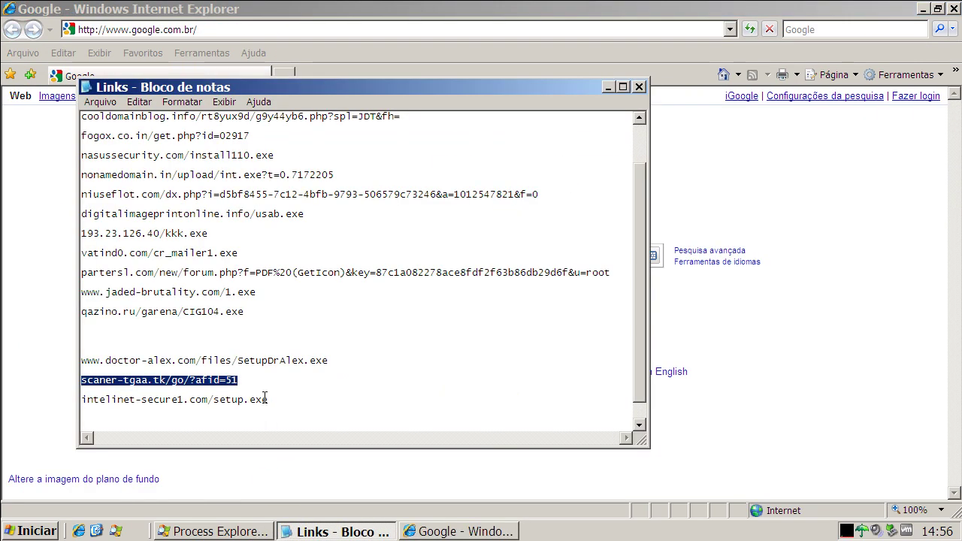
double_click(265, 399)
right_click(264, 399)
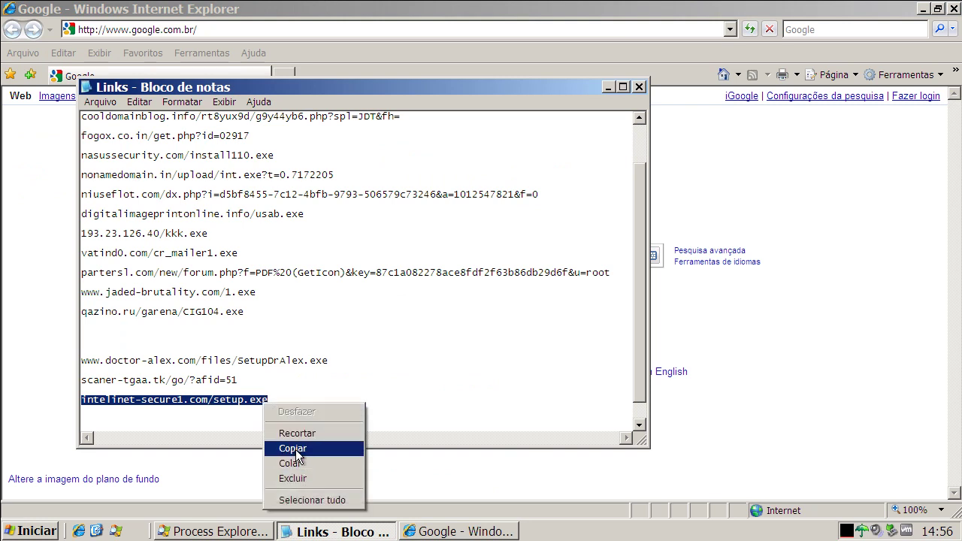
left_click(293, 448)
scroll(639, 336, "down", 1)
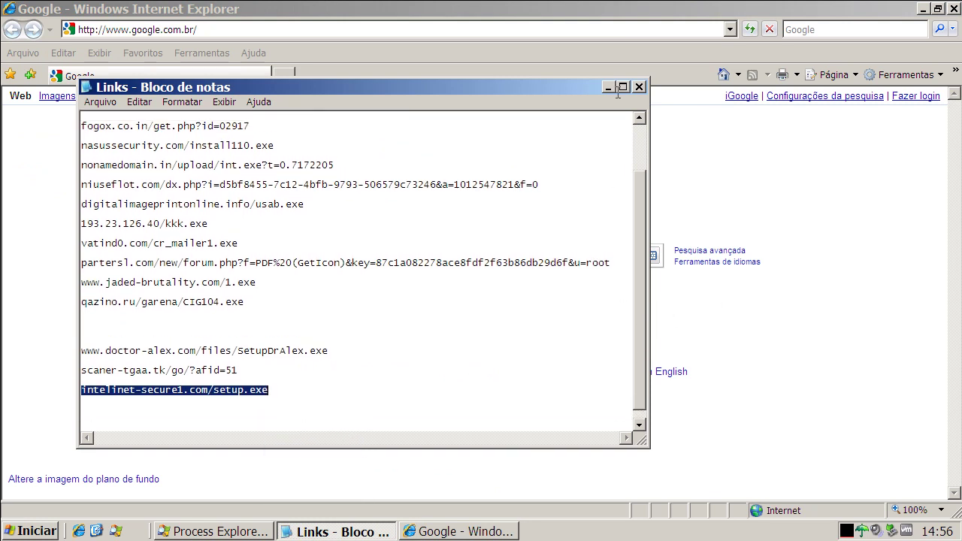
left_click(639, 86)
Load the copied intelinet-secure1.com/setup.exe link in the browser and run the downloaded setup.exe.
left_click(402, 27)
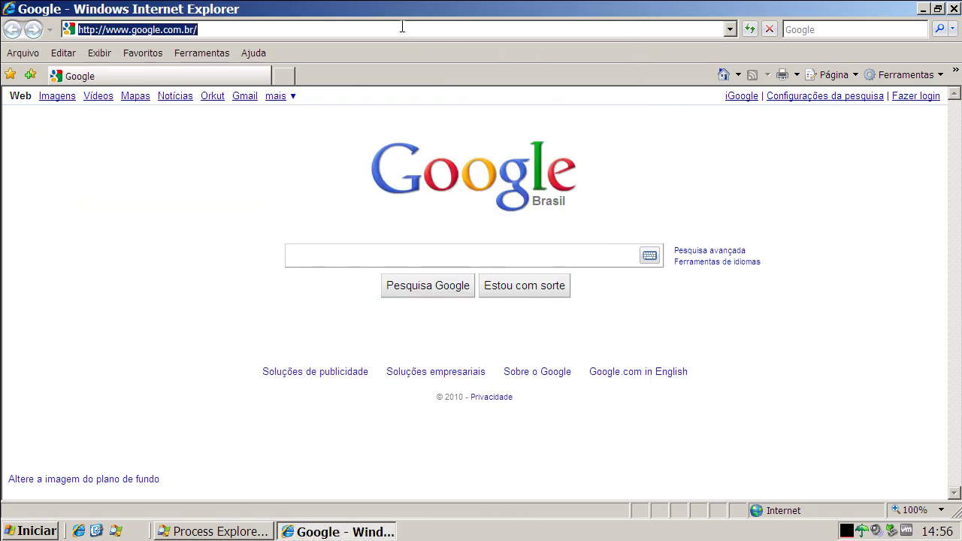
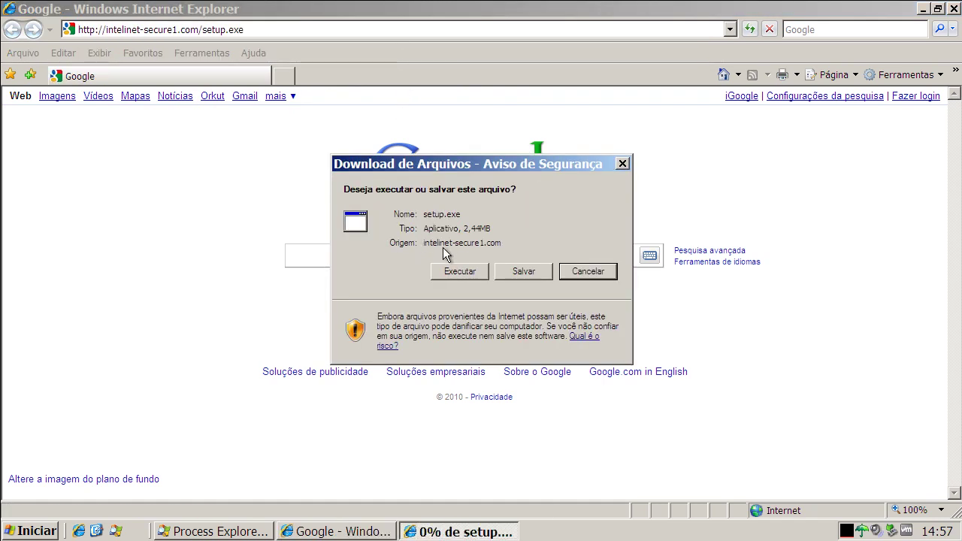
left_click(458, 272)
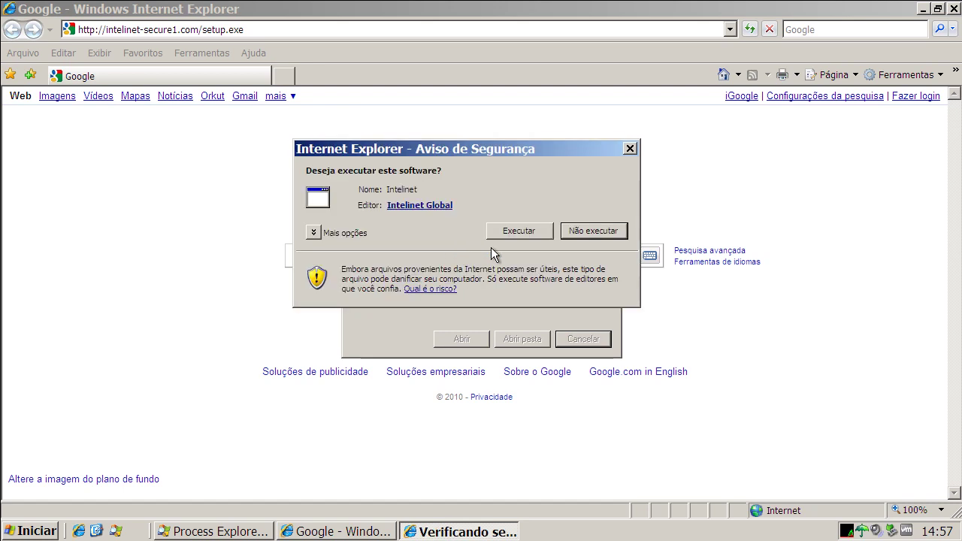
left_click(524, 235)
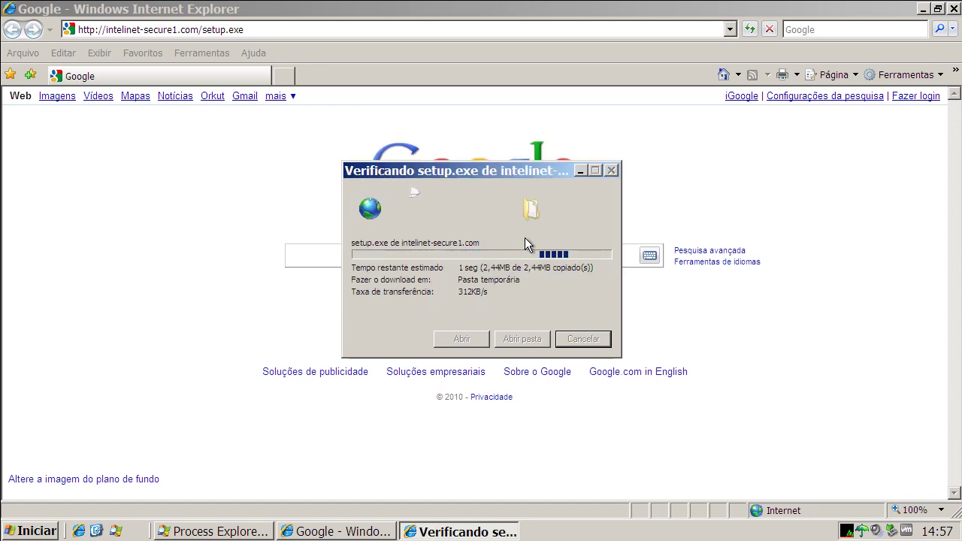
Accept the Intelinet license, install it in the default location with a desktop icon, and launch it when setup finishes.
left_click(575, 386)
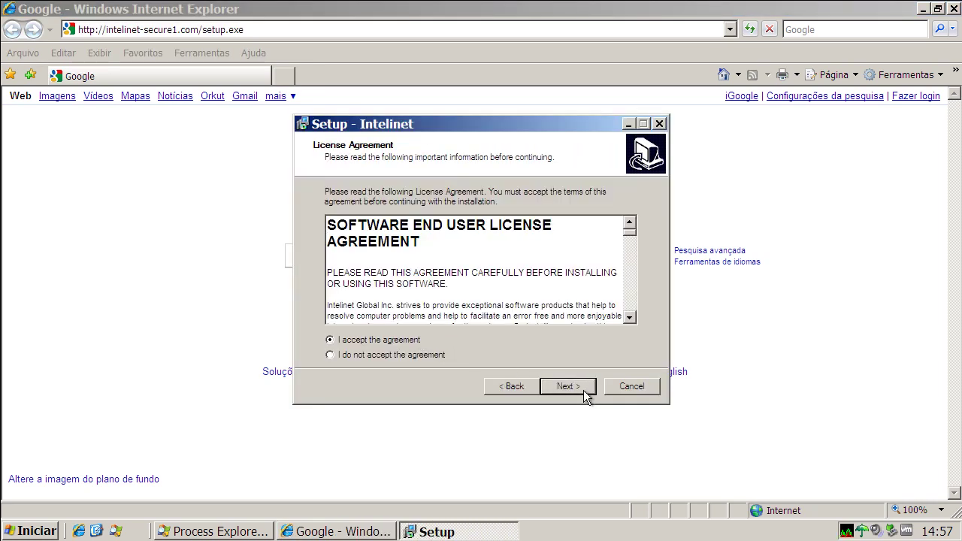
left_click(584, 390)
left_click(583, 389)
left_click(582, 389)
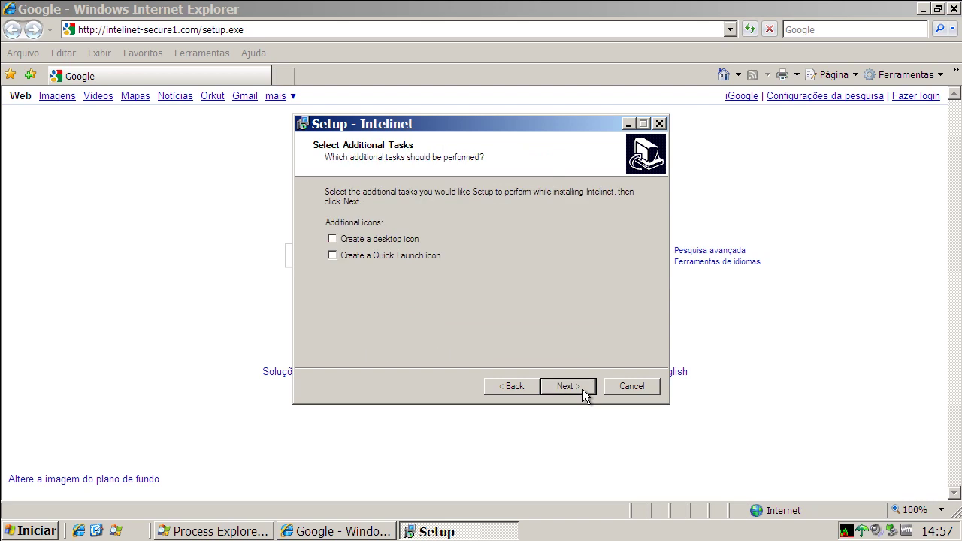
left_click(354, 240)
left_click(556, 385)
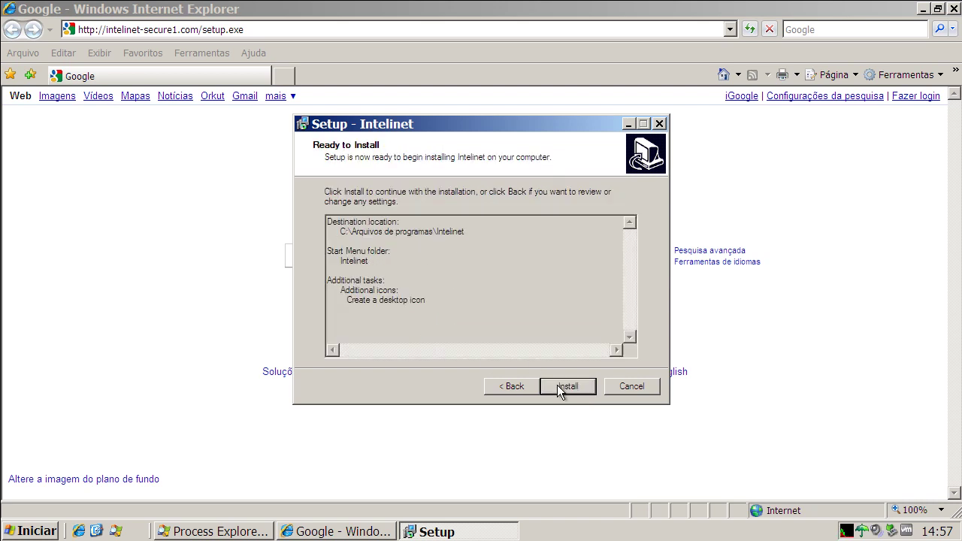
left_click(569, 385)
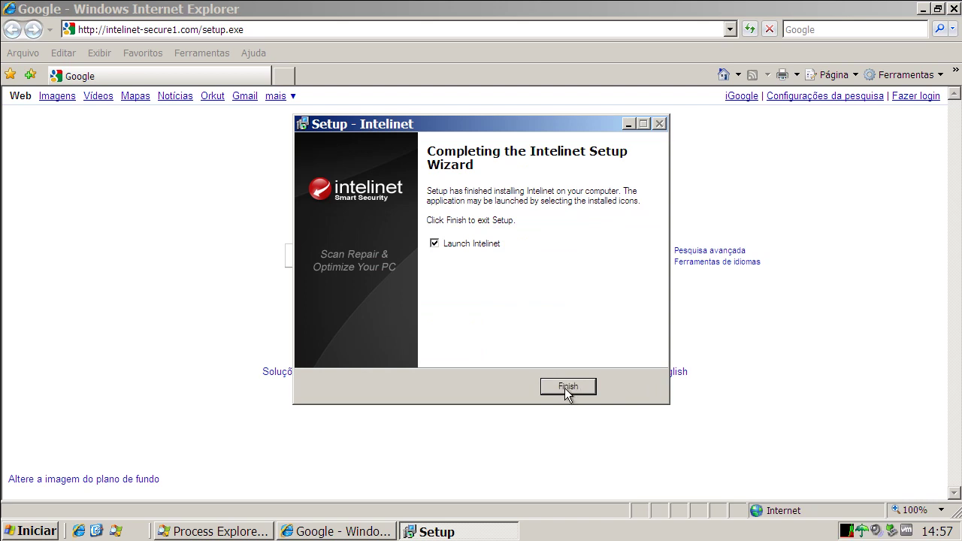
left_click(566, 389)
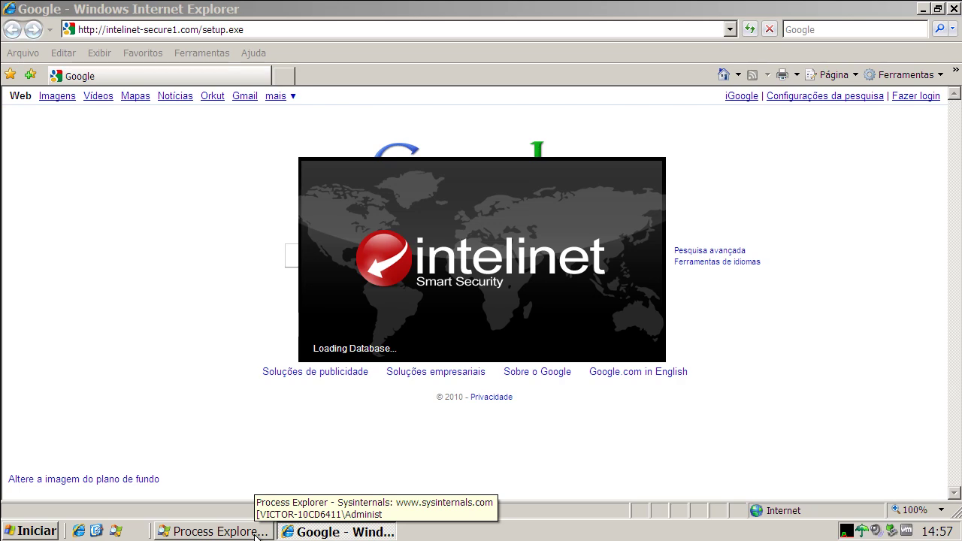
Examine the Intelinet.exe process in Process Explorer, then minimise the process list.
left_click(215, 531)
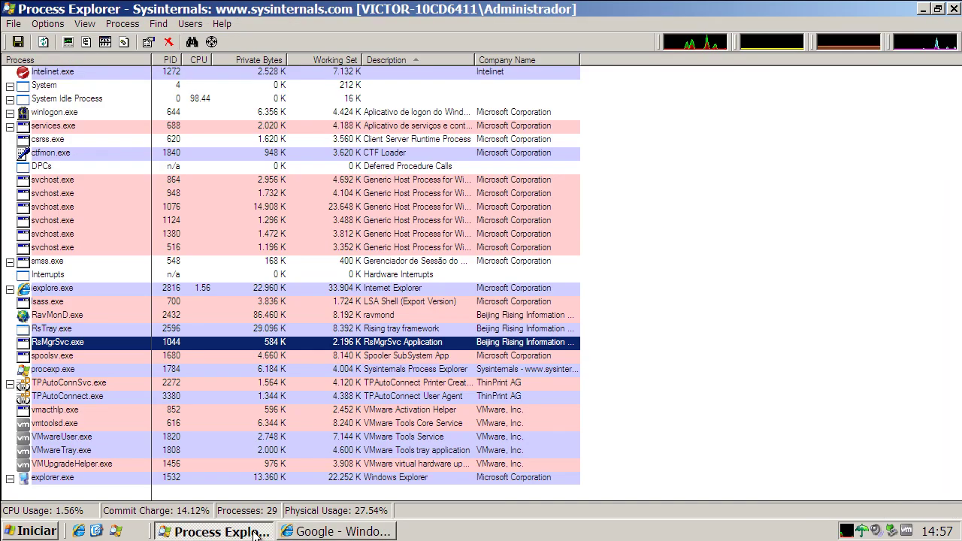
left_click(73, 76)
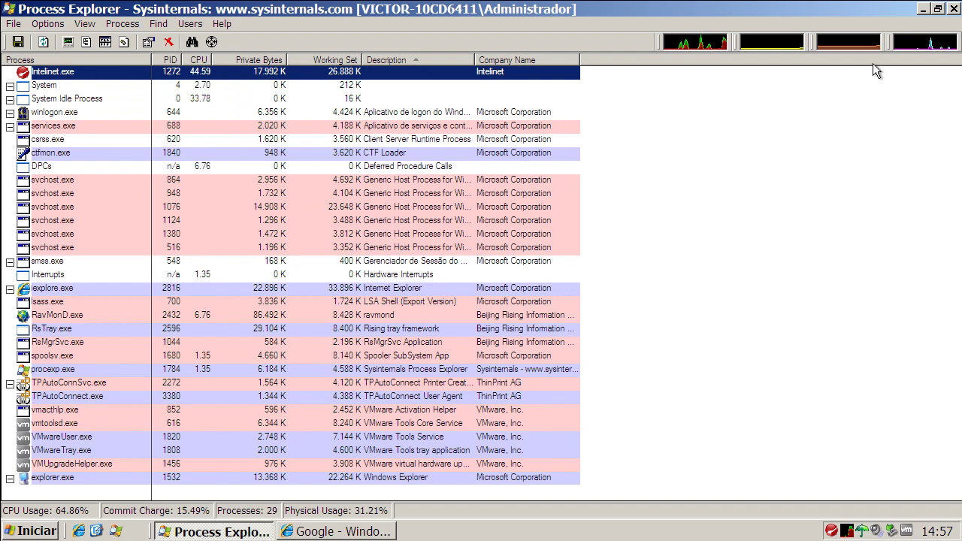
left_click(924, 9)
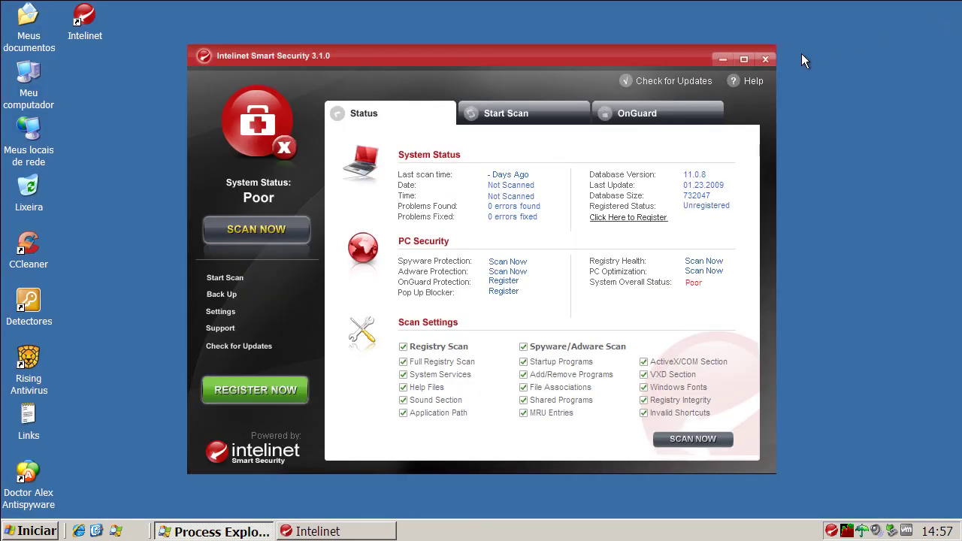
Start a system scan in Intelinet Smart Security, cancel it, and close the program.
left_click(300, 231)
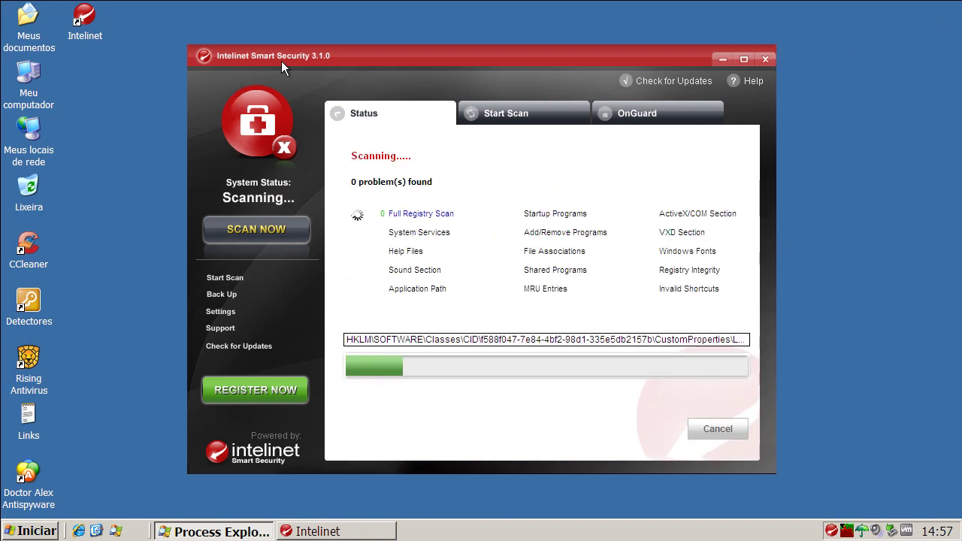
left_click(715, 429)
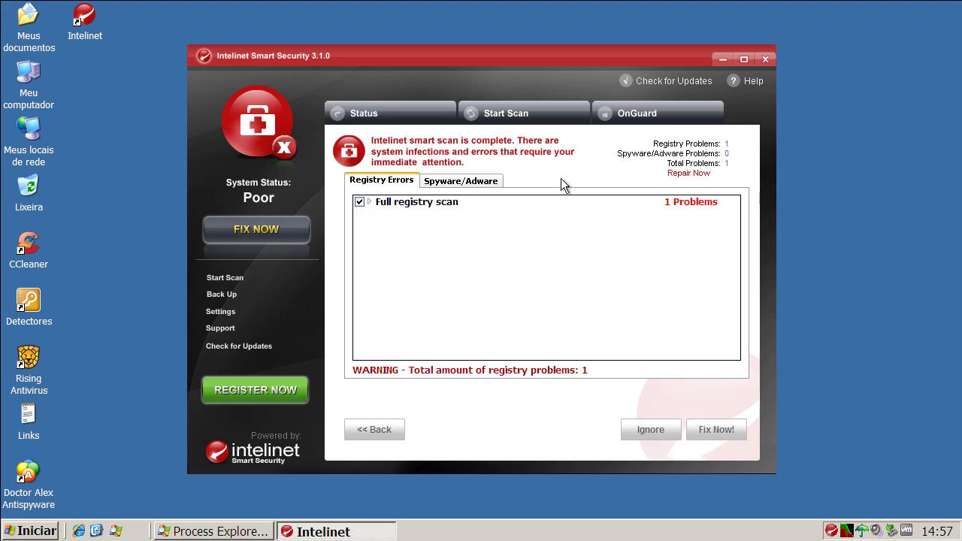
left_click(765, 59)
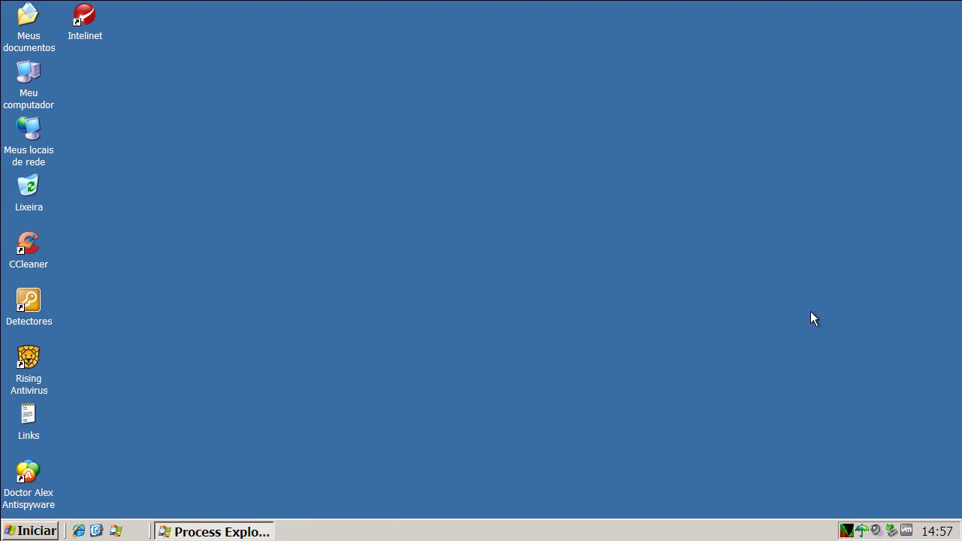
Recheck the running processes in Process Explorer, then open Rising AntiVirus and run a Quick Scan.
left_click(243, 531)
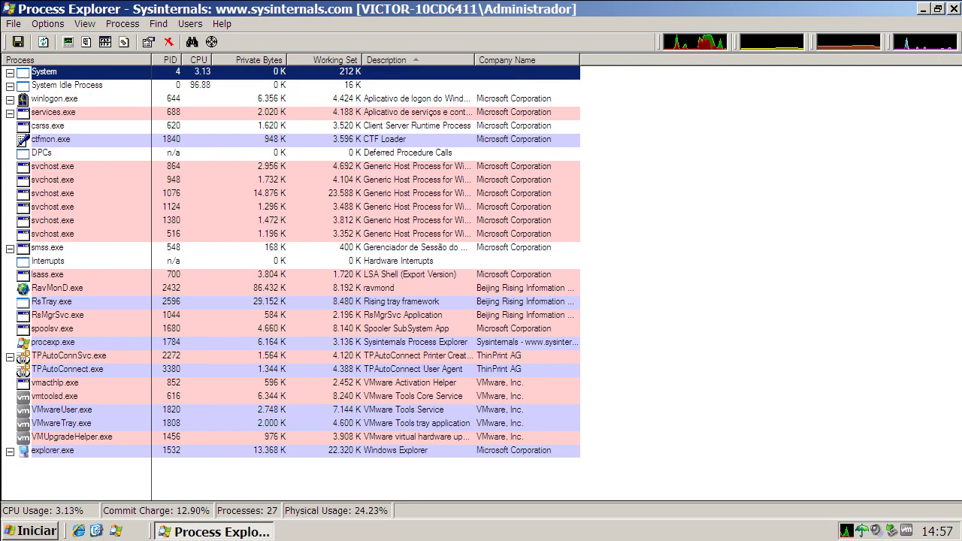
left_click(923, 9)
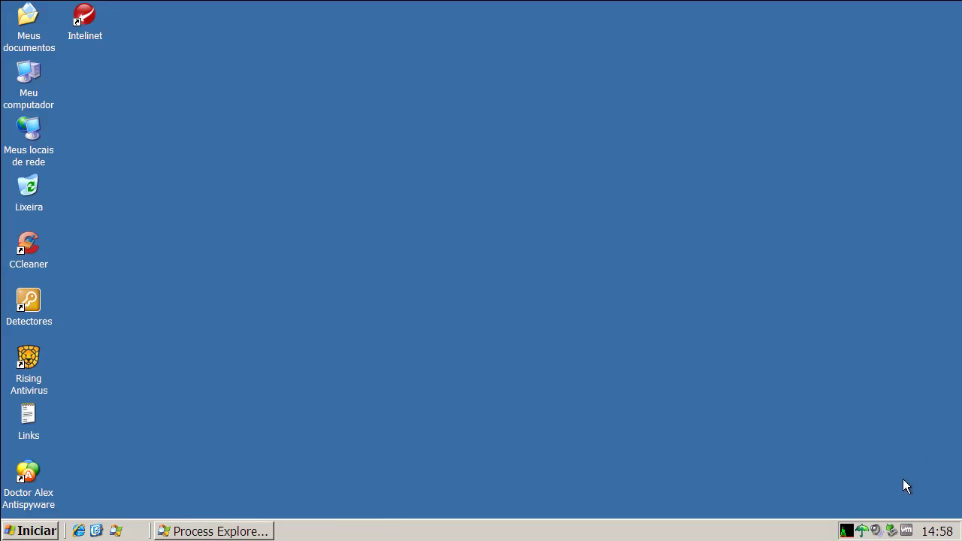
double_click(875, 528)
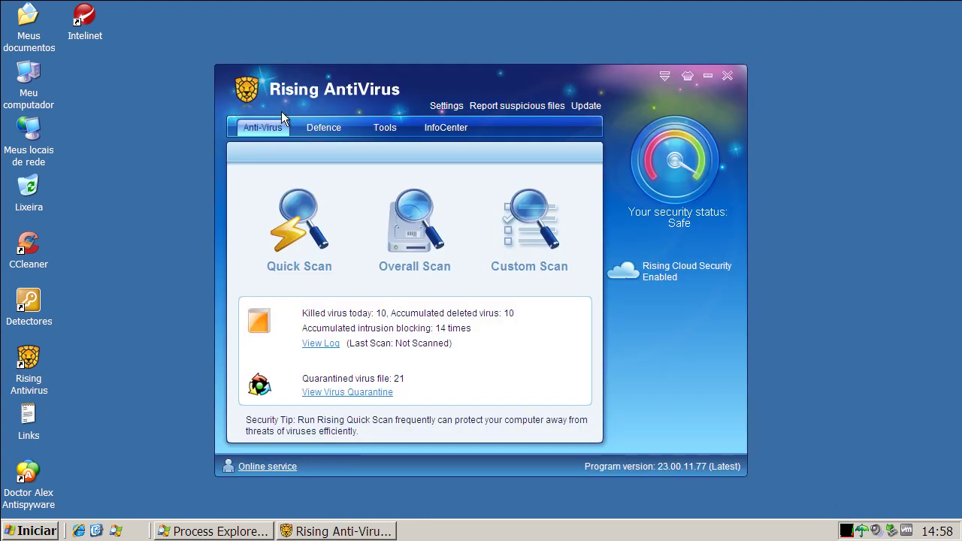
left_click(308, 222)
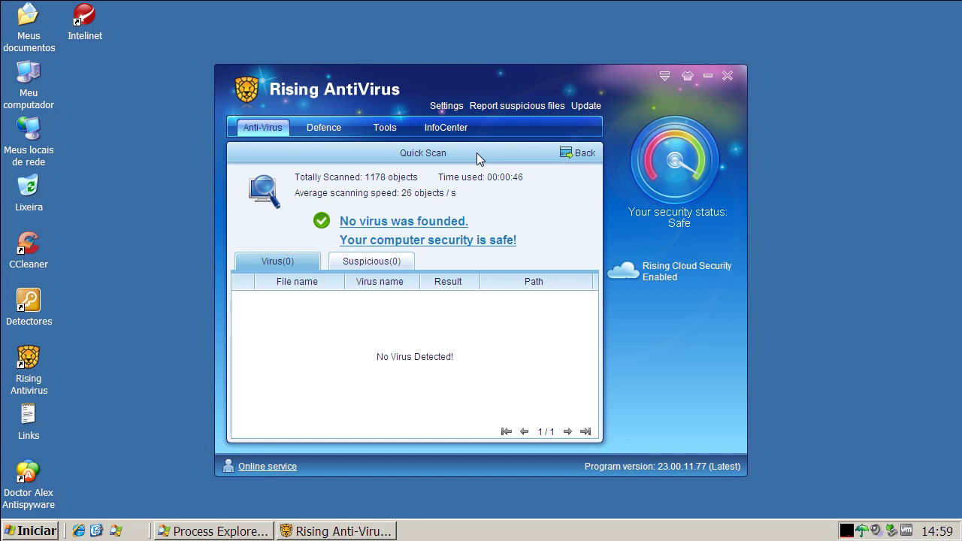
Close Rising AntiVirus and restart the Windows XP virtual machine.
left_click(728, 74)
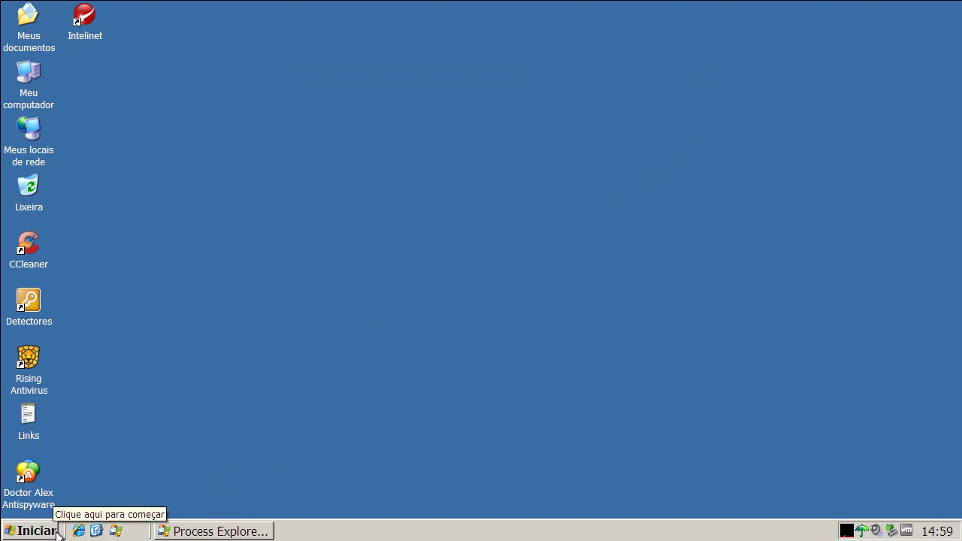
left_click(30, 531)
left_click(279, 441)
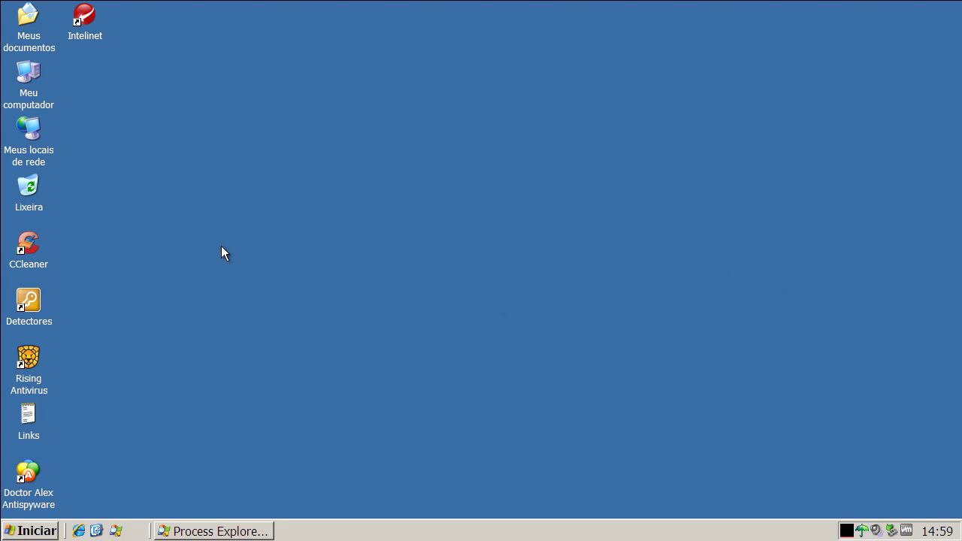
left_click(37, 263)
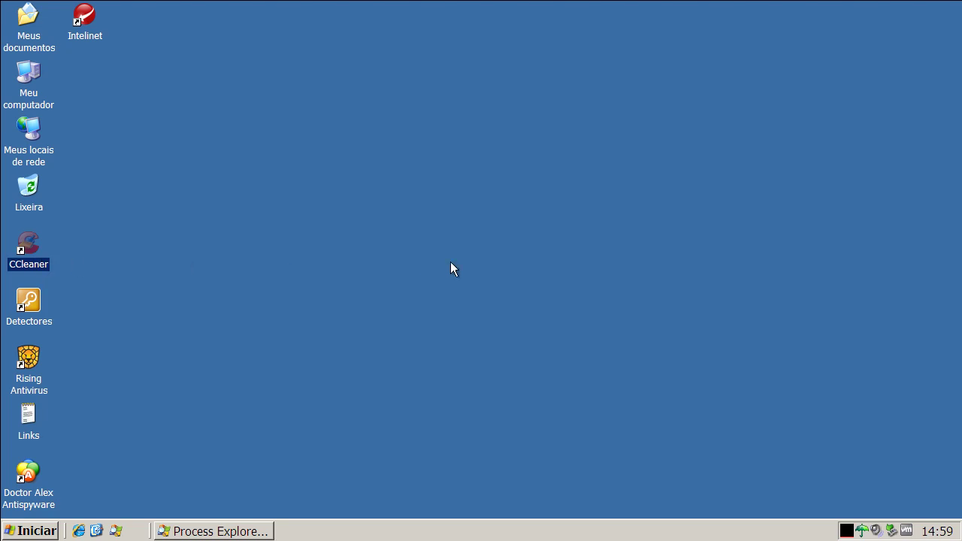
left_click(29, 531)
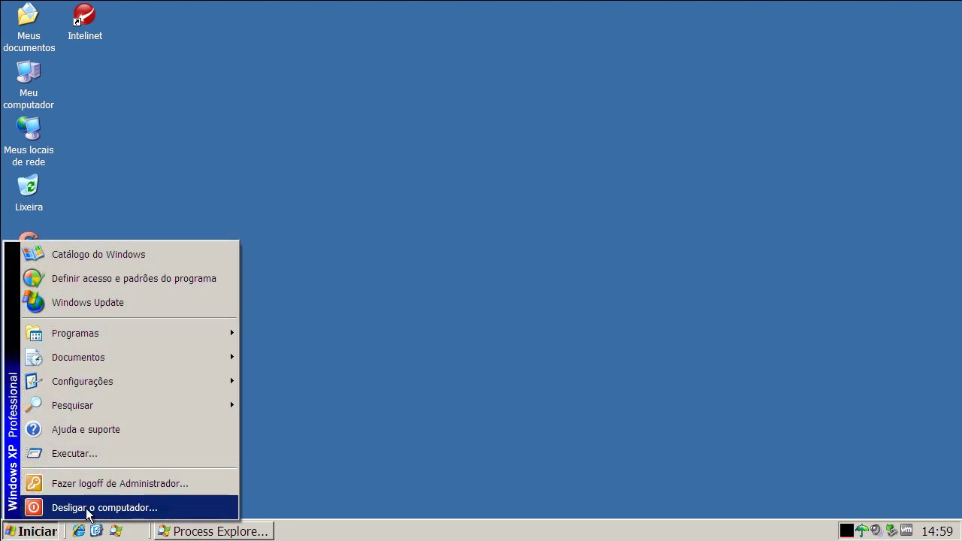
left_click(121, 508)
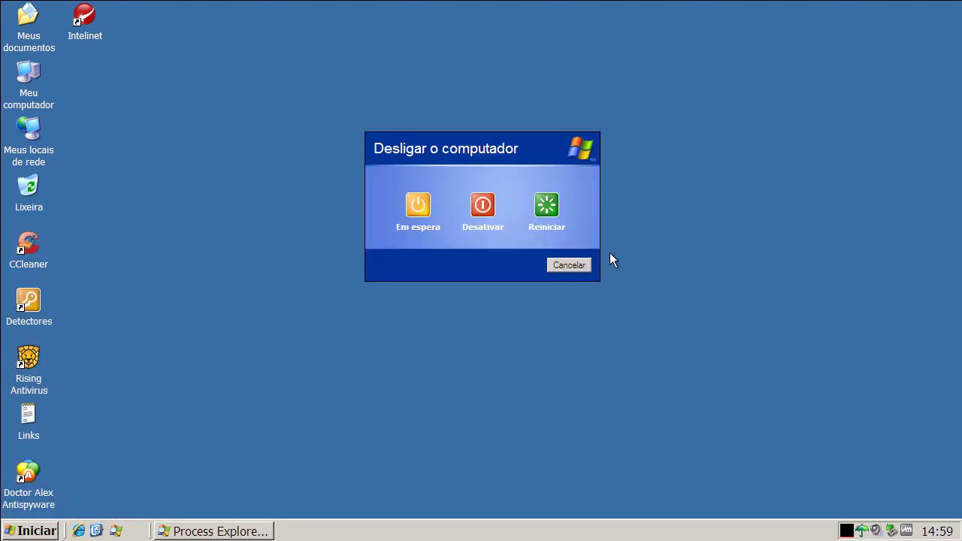
left_click(547, 212)
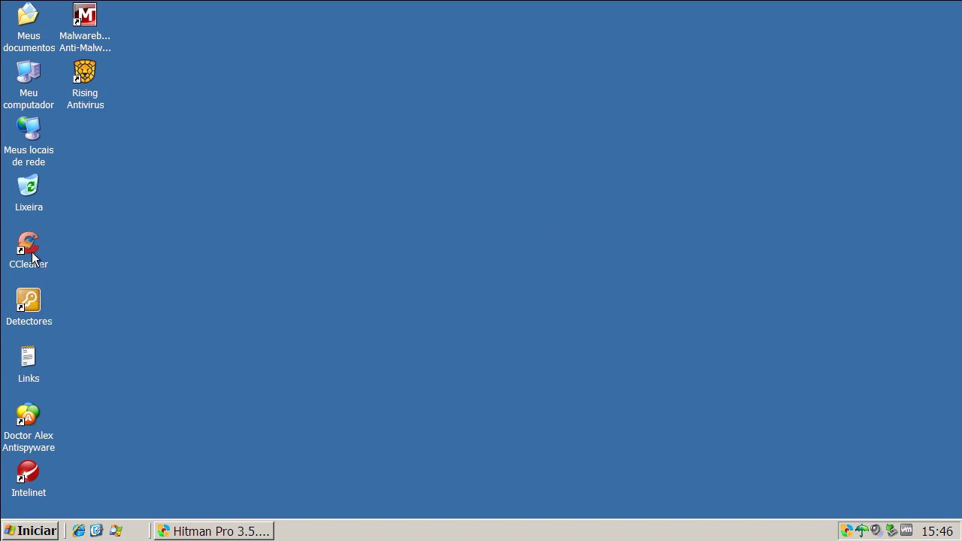
Bring up the Hitman Pro scan results and review the listed files, their classifications and proposed actions down to BCKManager.dll.
left_click(93, 18)
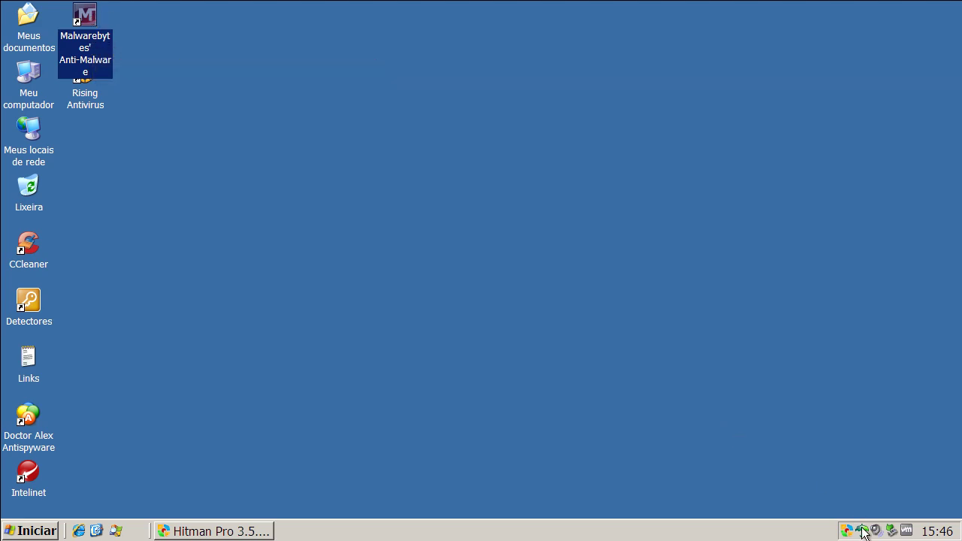
mouse_move(864, 532)
left_click(204, 532)
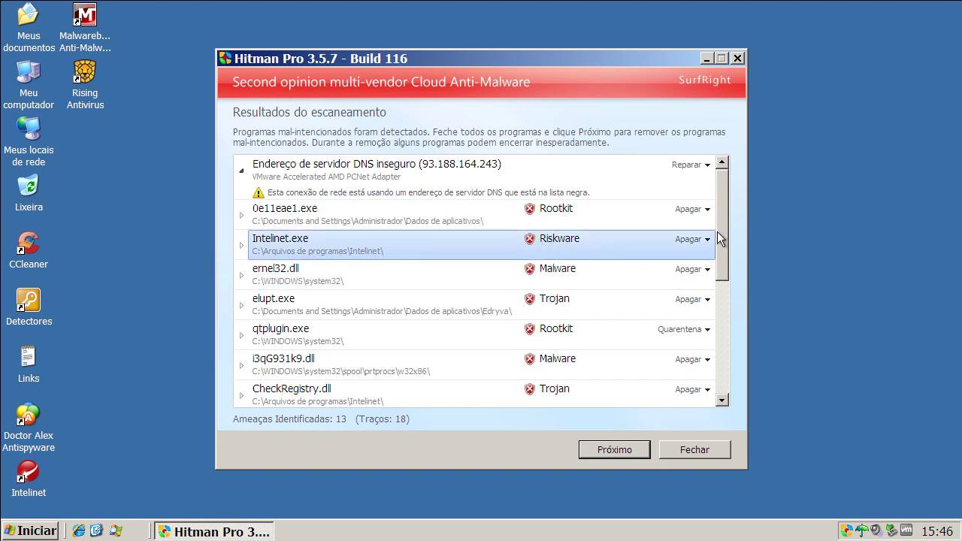
left_click_drag(717, 231, 721, 250)
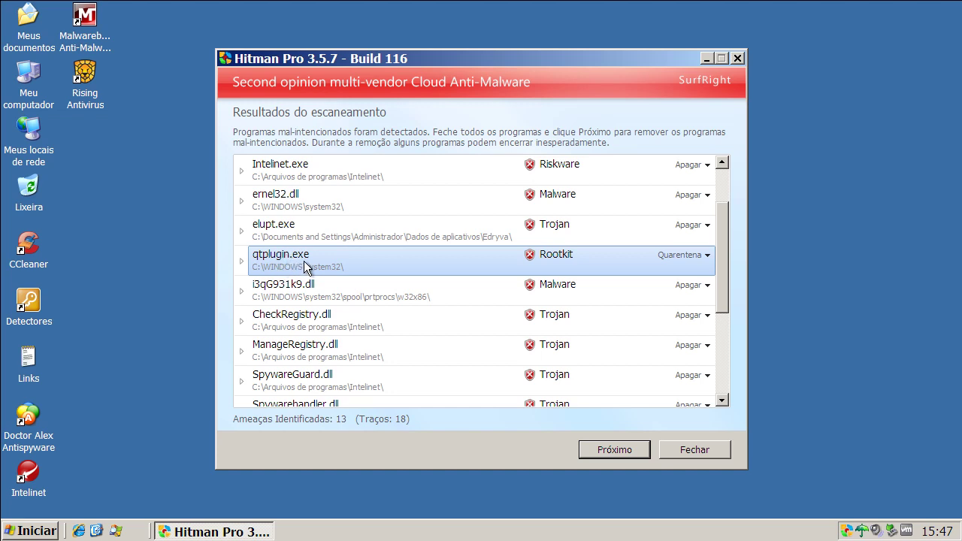
left_click(543, 299)
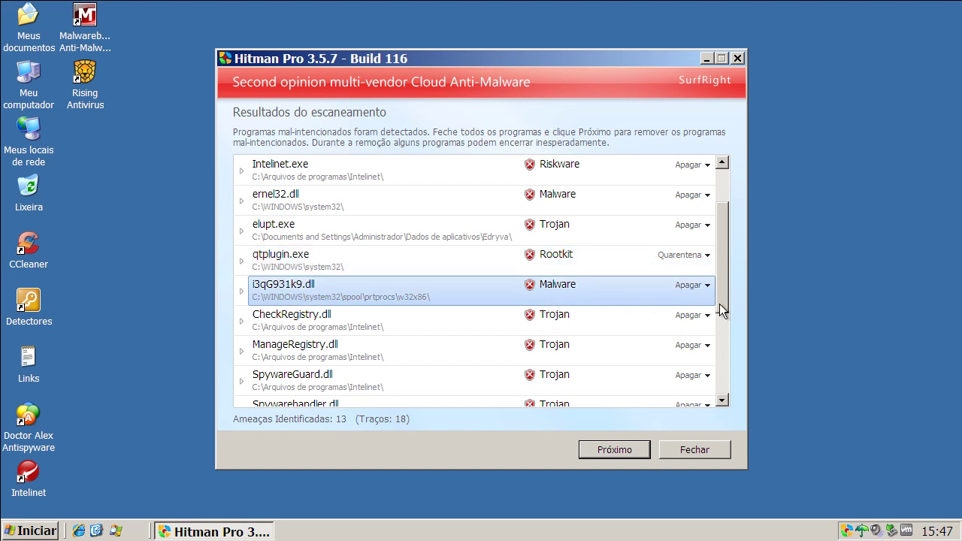
left_click_drag(719, 304, 725, 370)
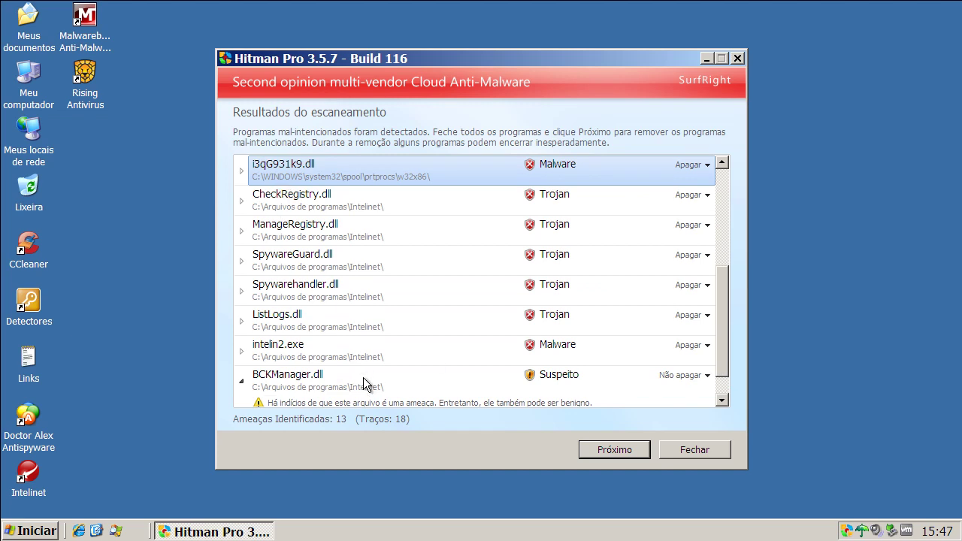
Close Hitman Pro and check the SAS_78455402 and NPE tools in the C:\Ferramentas folder, closing the folder when finished.
double_click(30, 308)
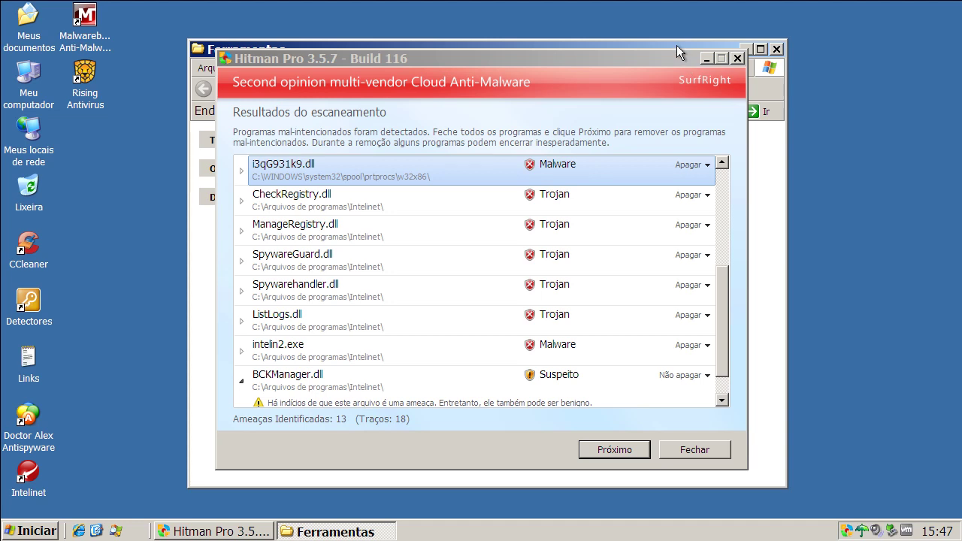
left_click(736, 58)
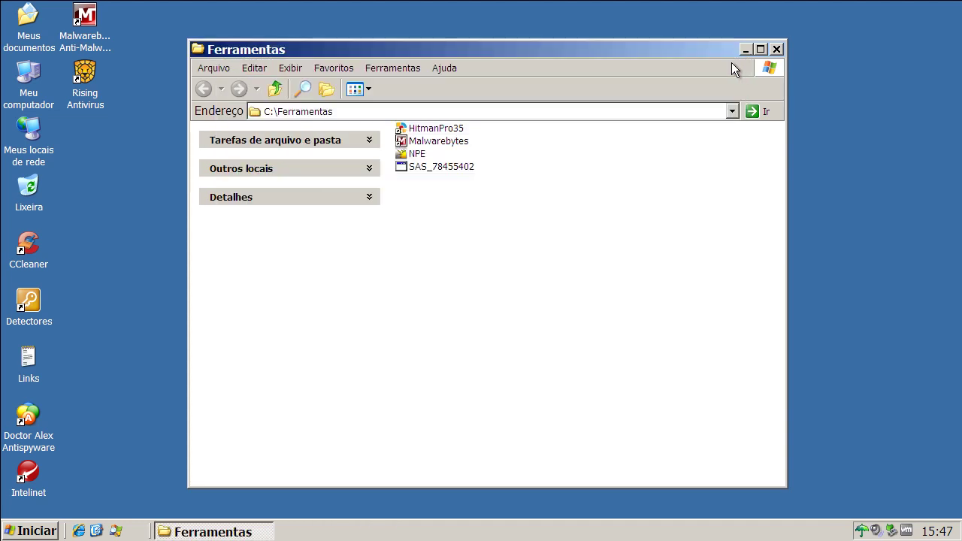
left_click(429, 167)
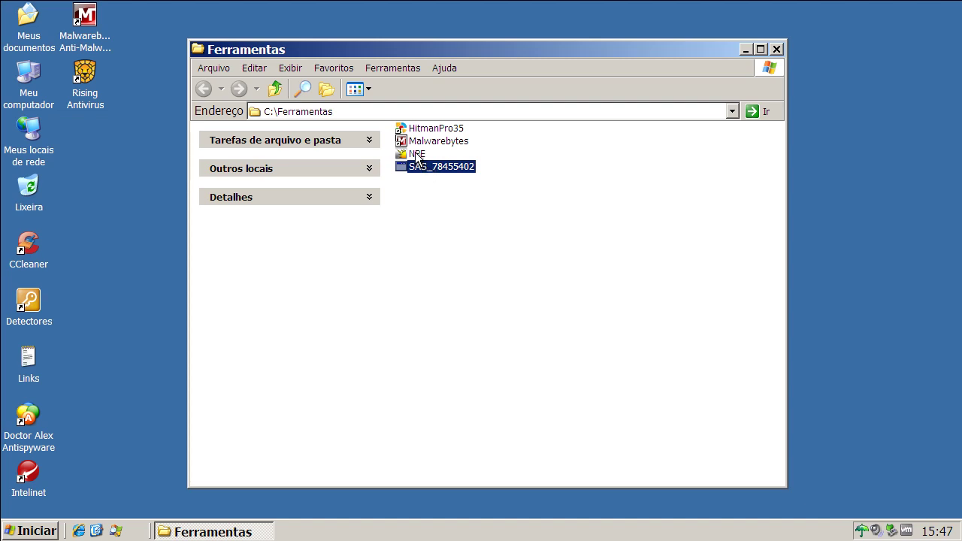
left_click(417, 154)
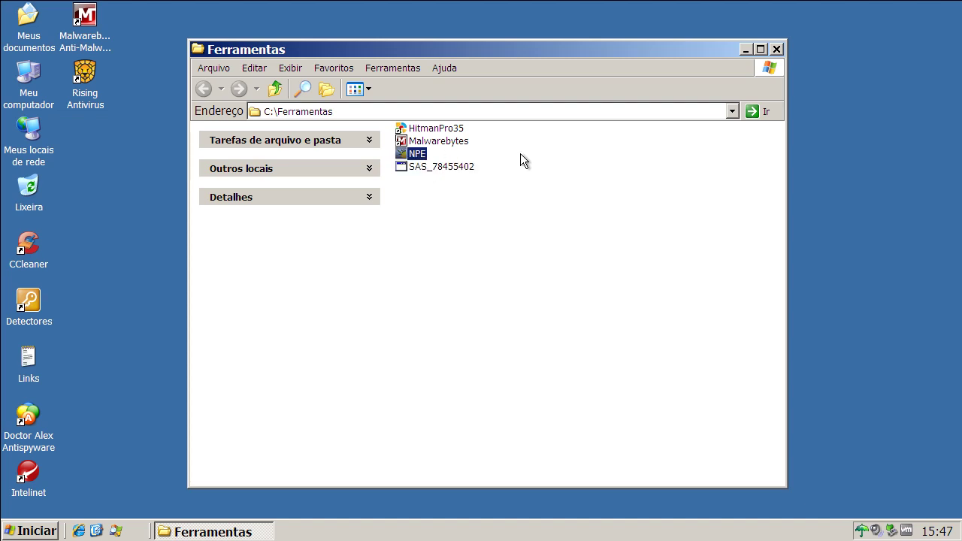
mouse_move(863, 532)
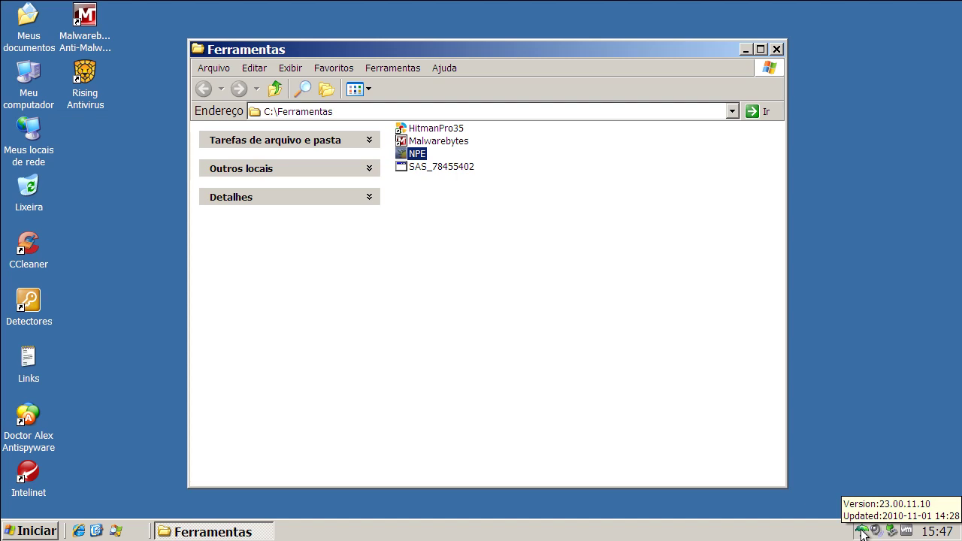
left_click(778, 50)
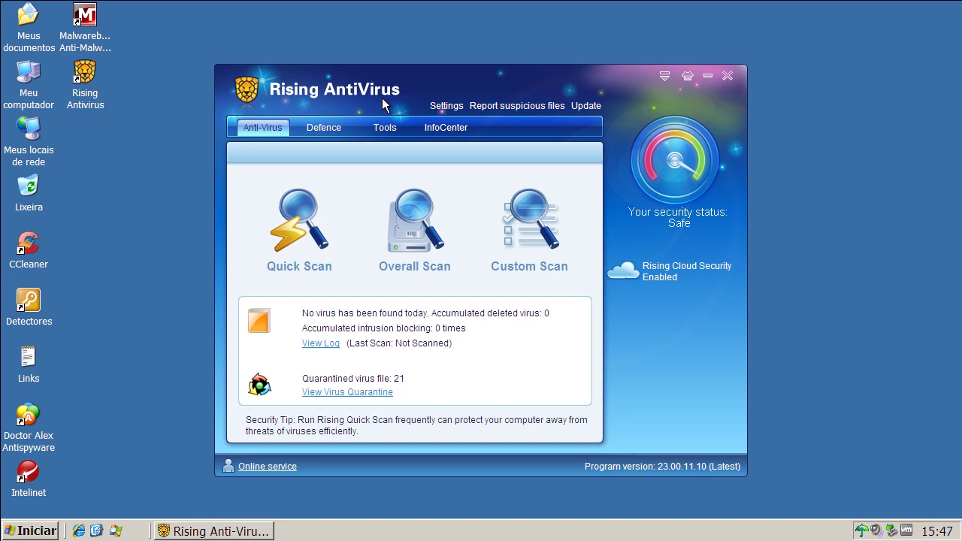
left_click_drag(526, 67, 522, 57)
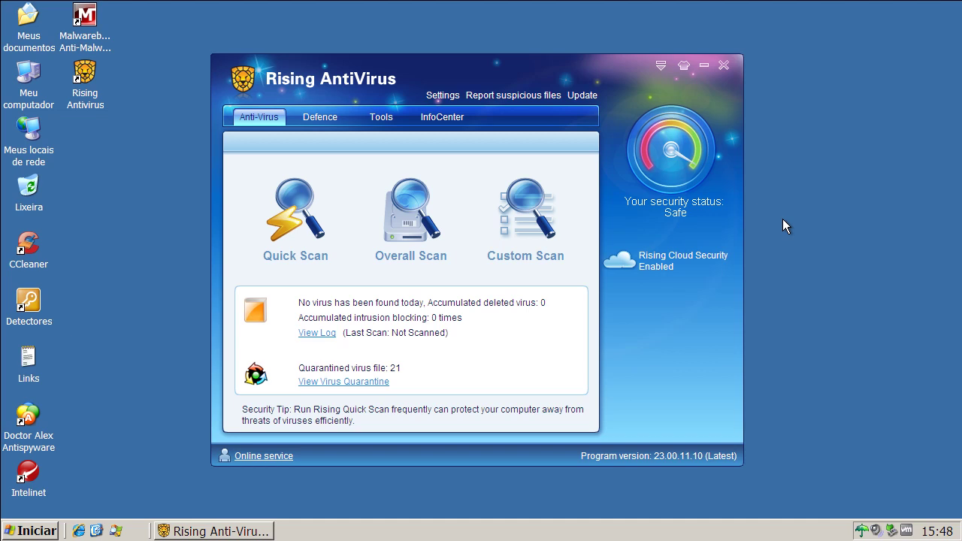
left_click(28, 481)
left_click(30, 433)
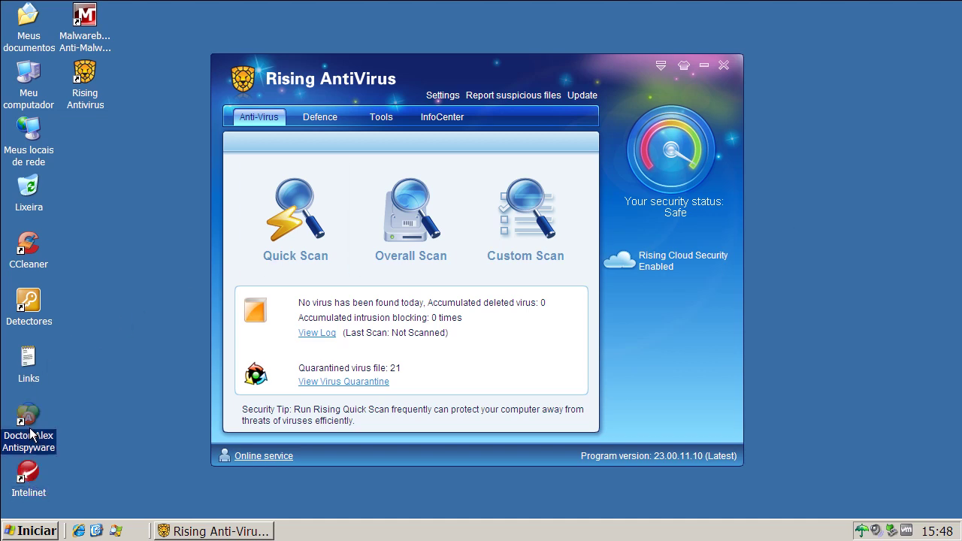
left_click(28, 481)
left_click(35, 430)
left_click(474, 87)
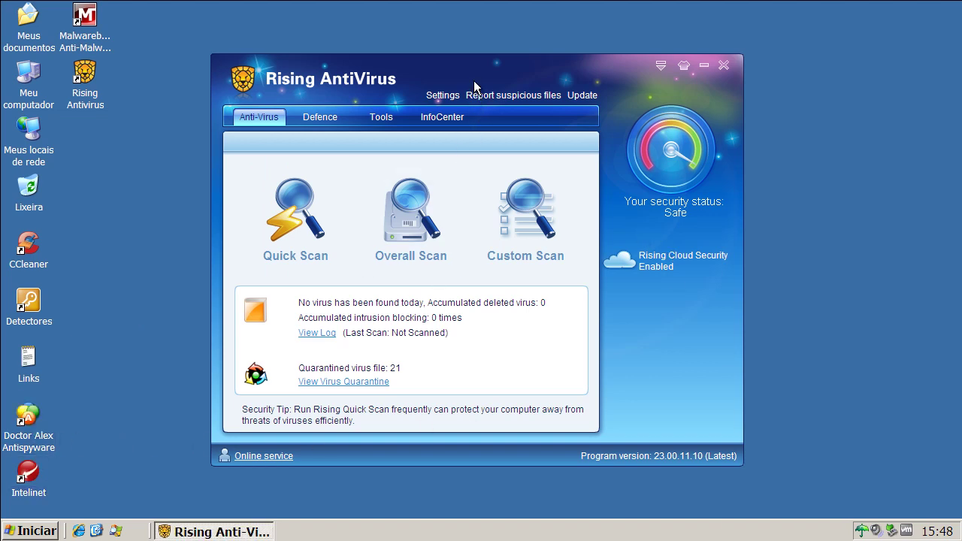